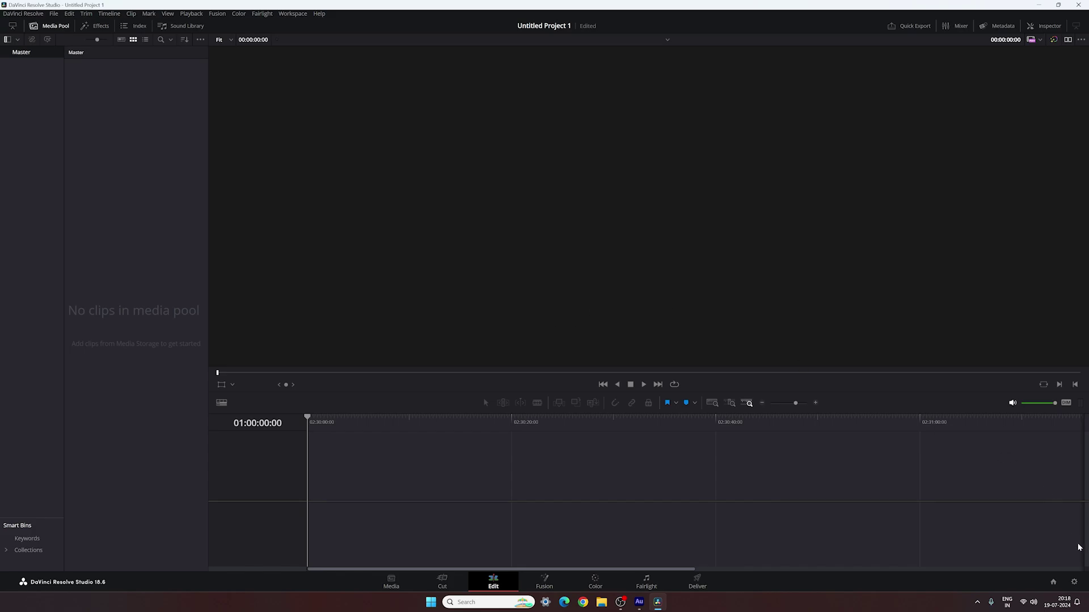
Set the project's timeline frame rate to 60 frames per second and save the project settings
click(1074, 581)
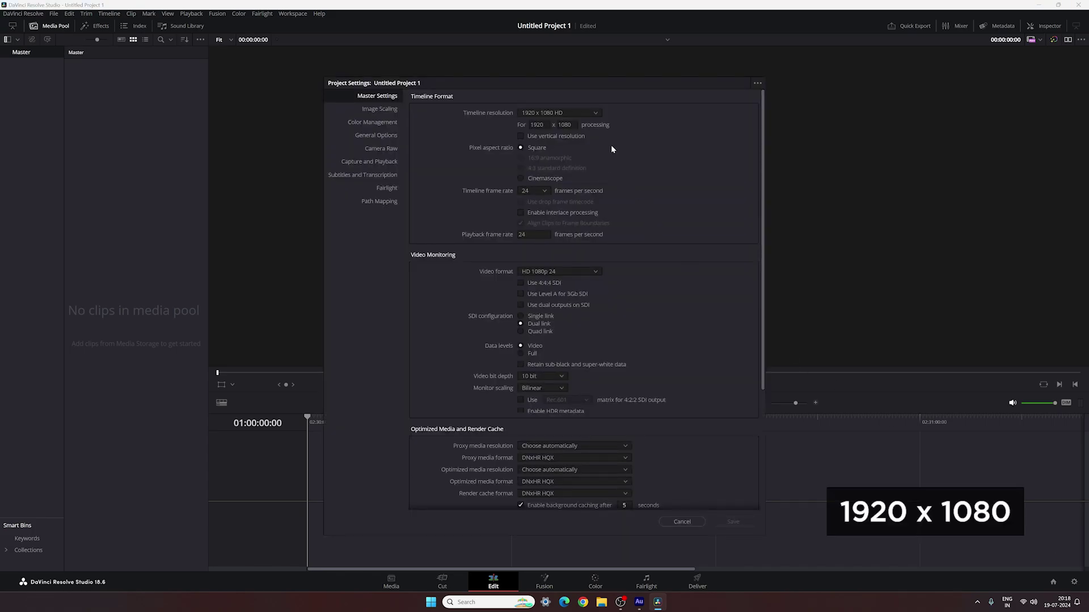
click(545, 191)
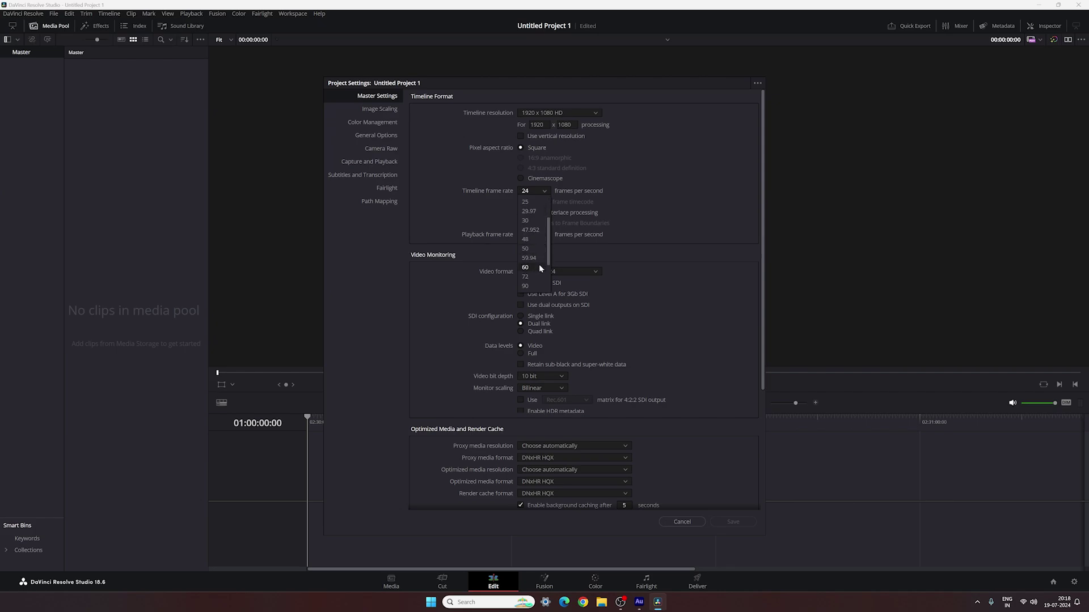
click(529, 268)
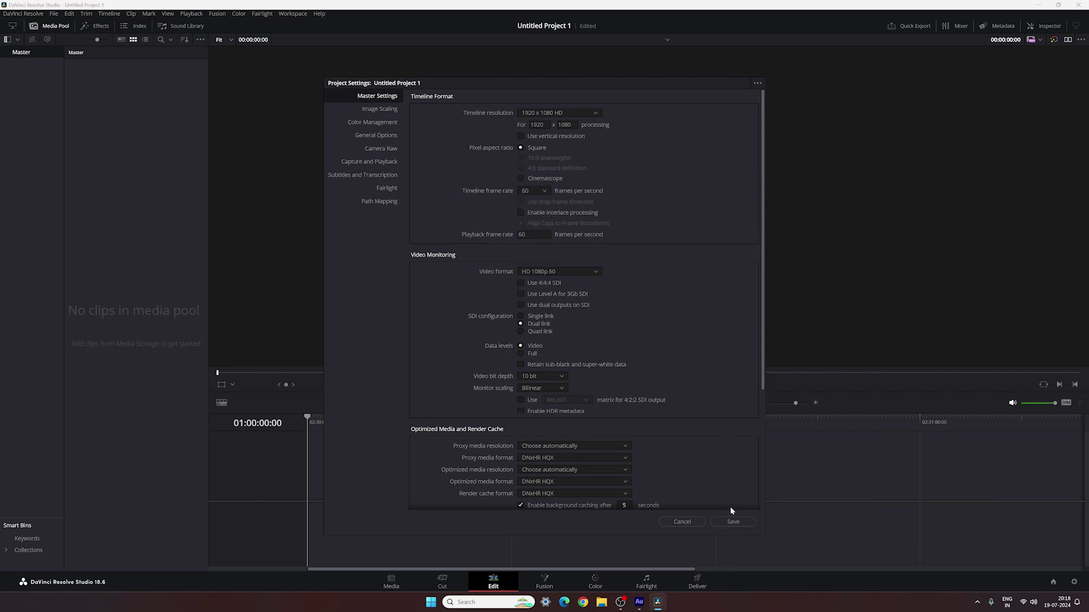
click(728, 522)
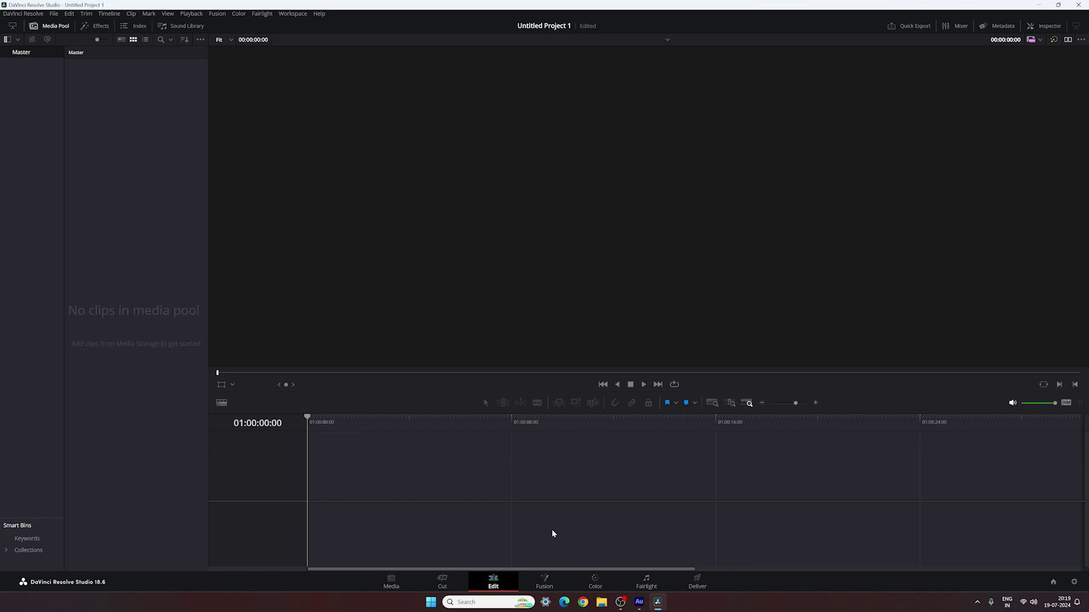
Create a new Fusion composition clip named "Fusion" in the media pool
right_click(118, 107)
click(149, 142)
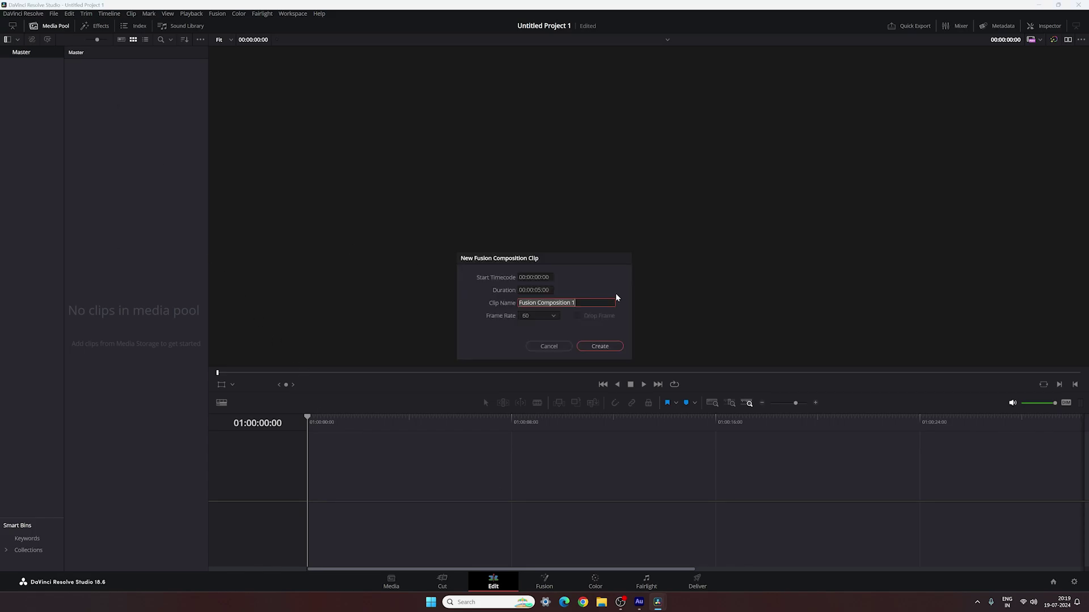
key(End)
key(shift+Left)
key(shift+Left)
key(shift+Left)
key(shift+Left)
key(shift+Left)
key(shift+Left)
key(shift+Left)
key(shift+Left)
key(shift+Left)
key(shift+Left)
key(shift+Left)
key(shift+Left)
key(shift+Left)
key(BackSpace)
click(601, 346)
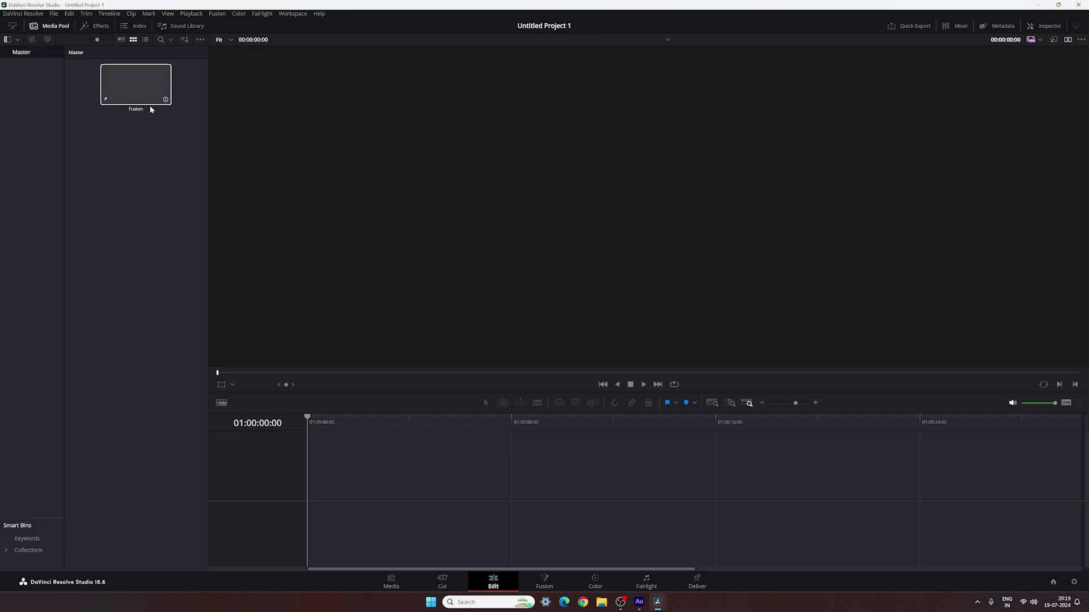
Place the Fusion composition clip at the start of a new timeline and open it on the Fusion page
click(136, 92)
drag(134, 92, 309, 486)
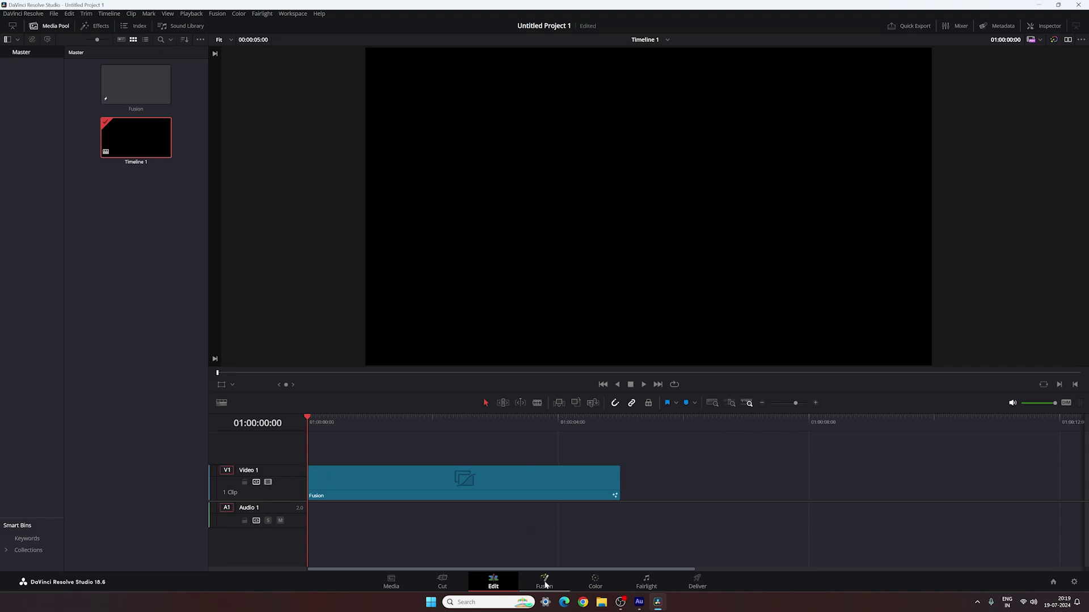
click(545, 584)
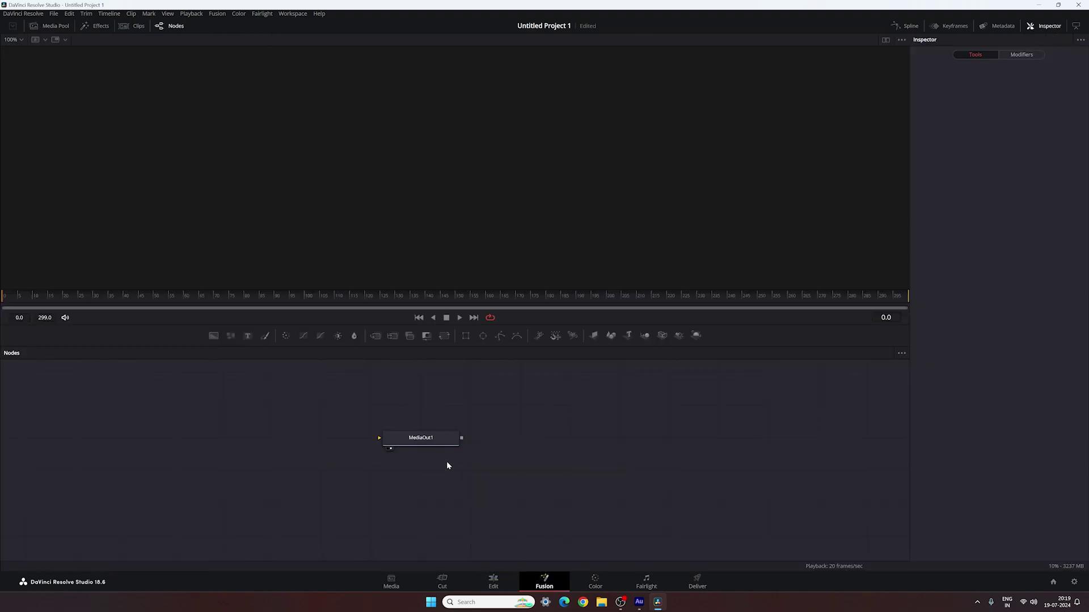
Move the MediaOut1 node farther right in the node graph, and add a Background node shown in the viewer
drag(440, 449, 837, 448)
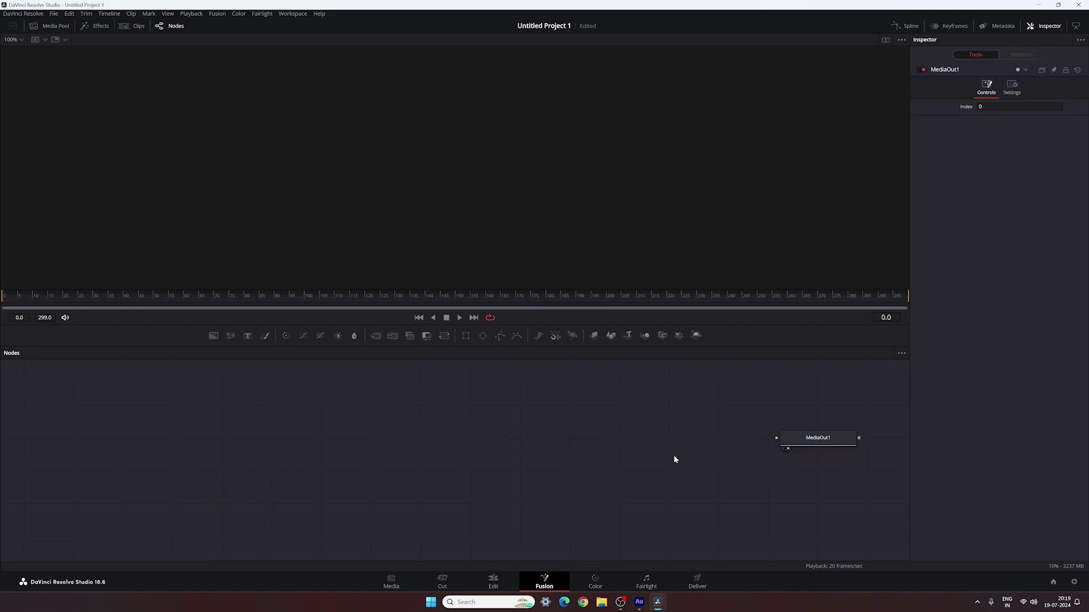
drag(213, 336, 357, 472)
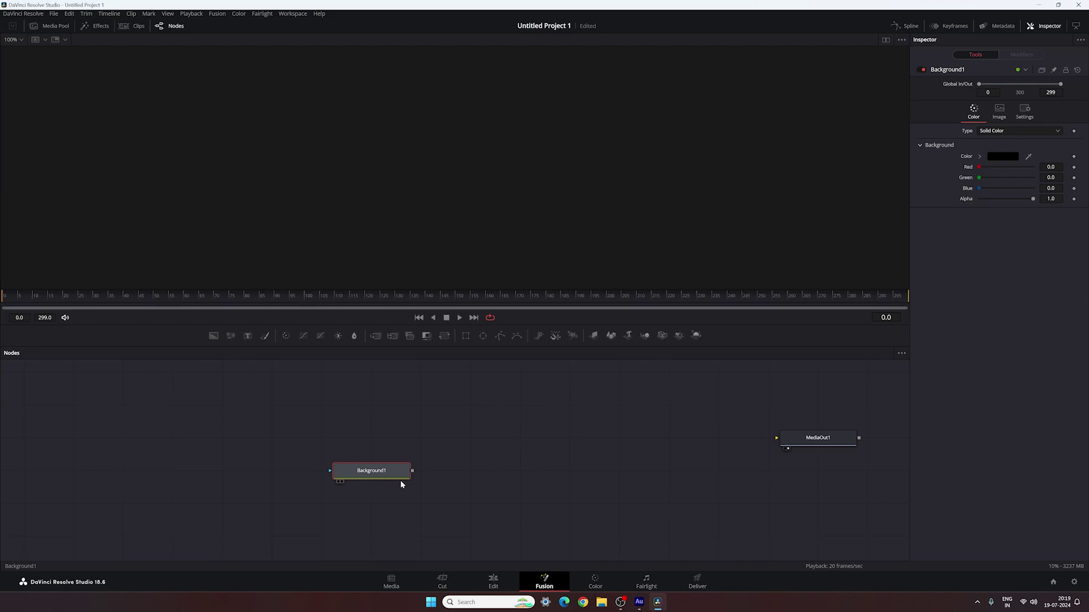
key(1)
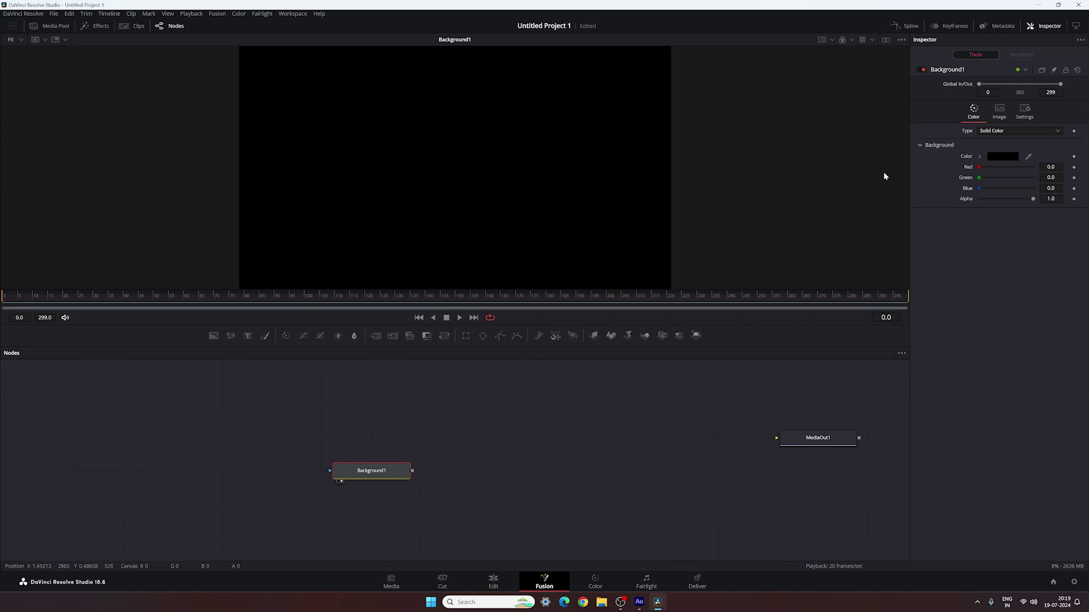
Set the Background1 node's color to the near-black gray #090909
click(1005, 157)
drag(647, 311, 646, 305)
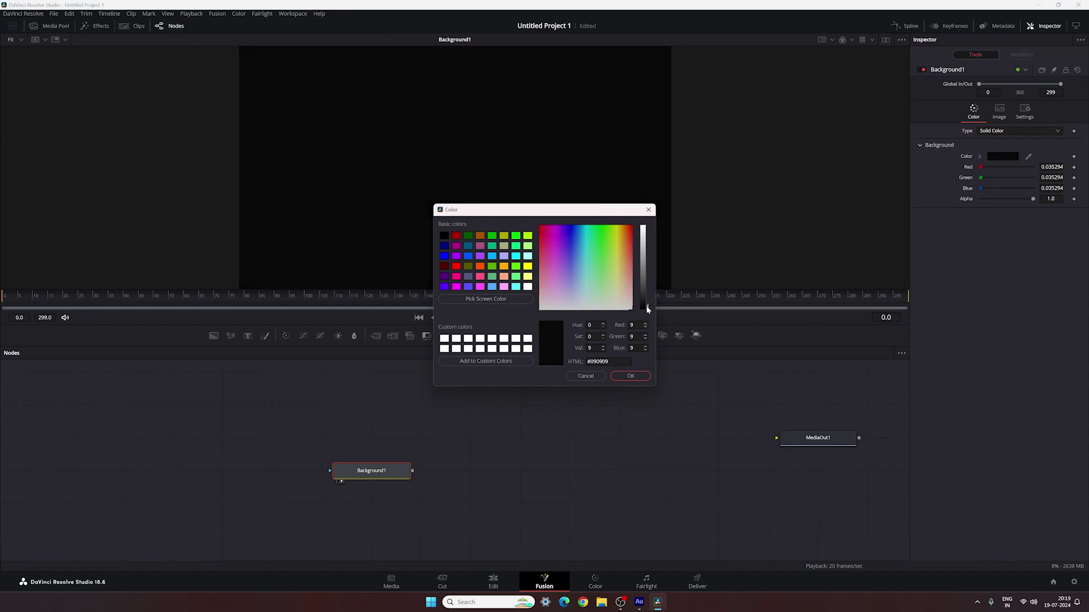
click(630, 376)
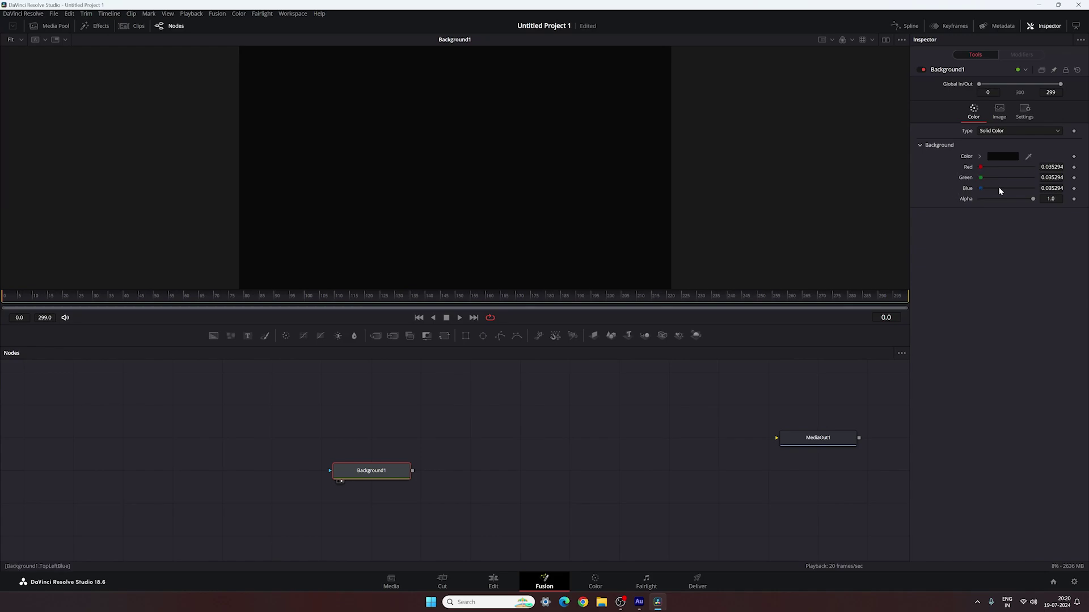
Set the Background1 node's red, green and blue values to 0.06 each
click(1051, 167)
text(0.06)
key(Tab)
text(0.66)
key(Tab)
text(0.06)
key(Tab)
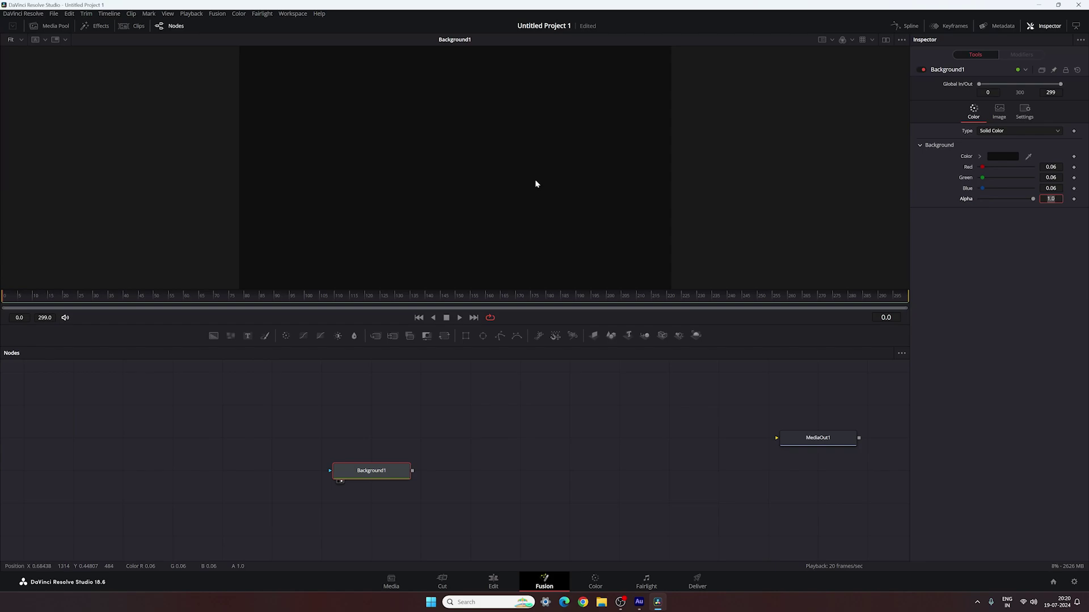
click(483, 418)
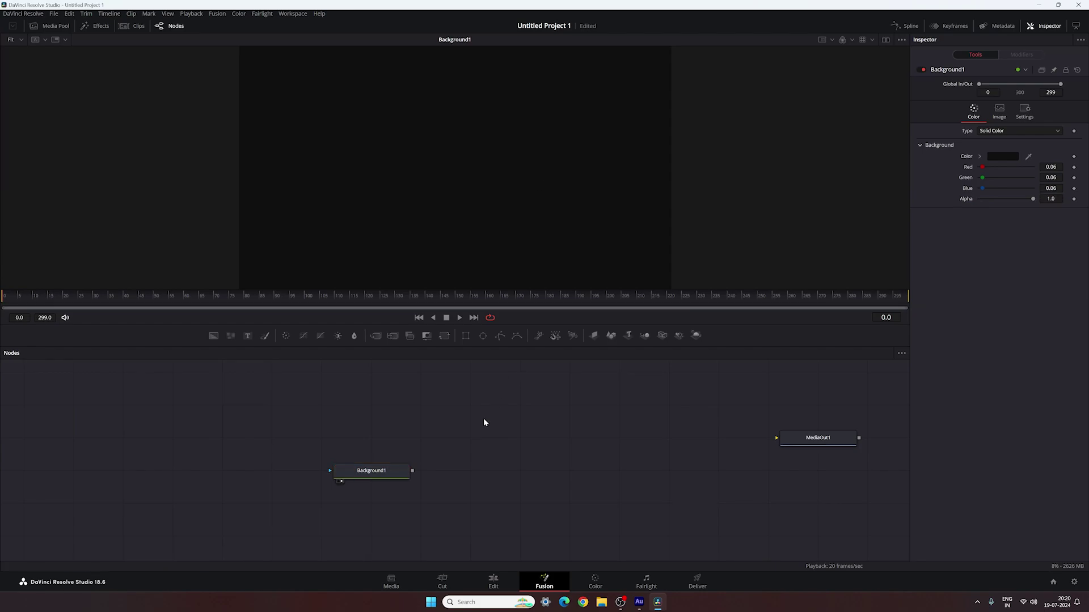
Add a second Background node above Background1 and rename it Shape
scroll(470, 431, up, 2)
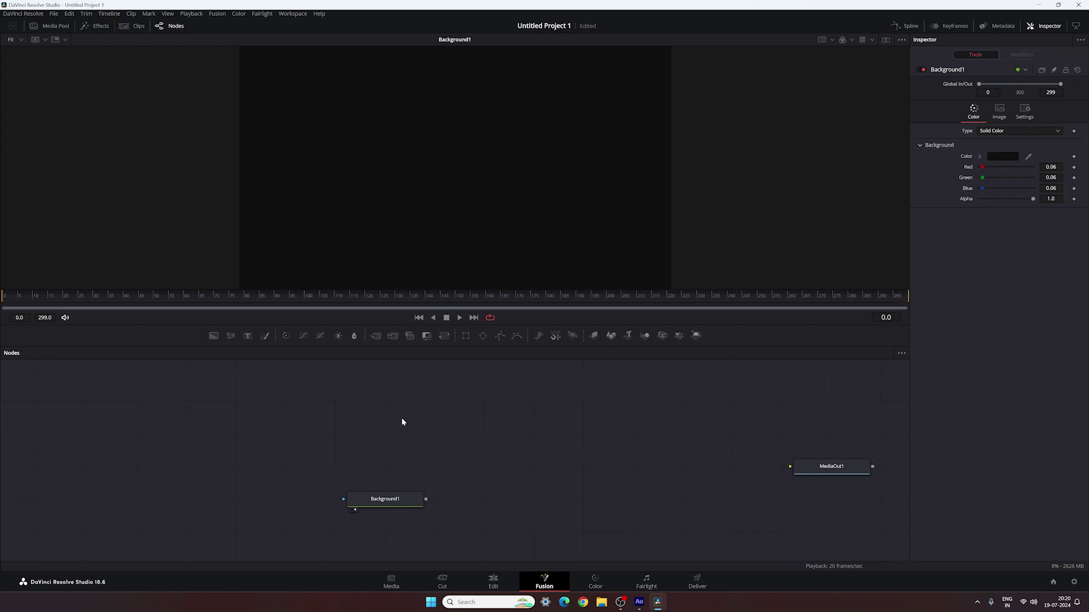
drag(214, 336, 386, 461)
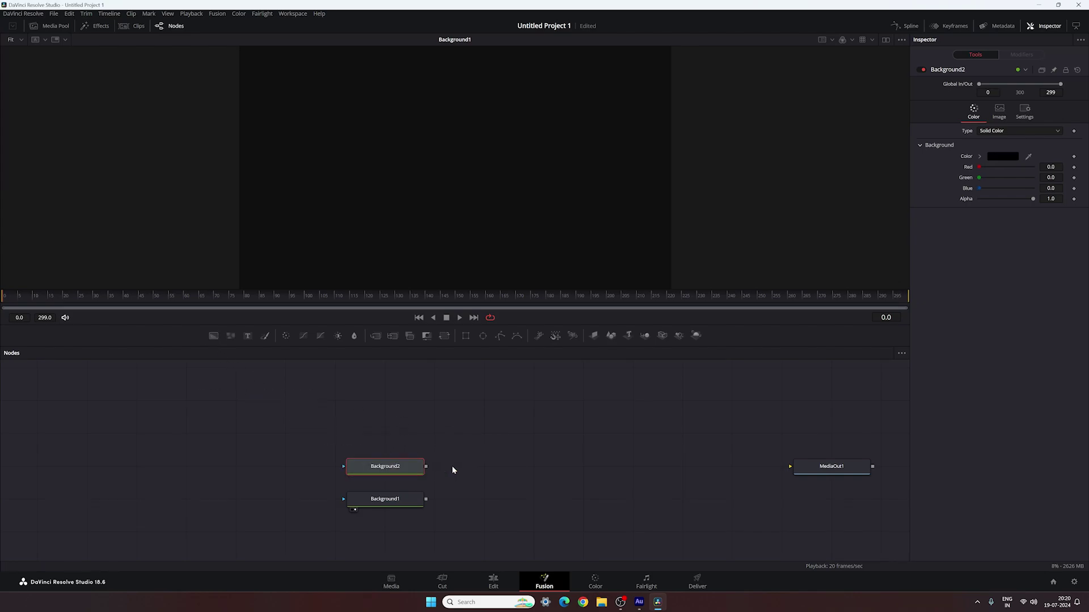
right_click(403, 471)
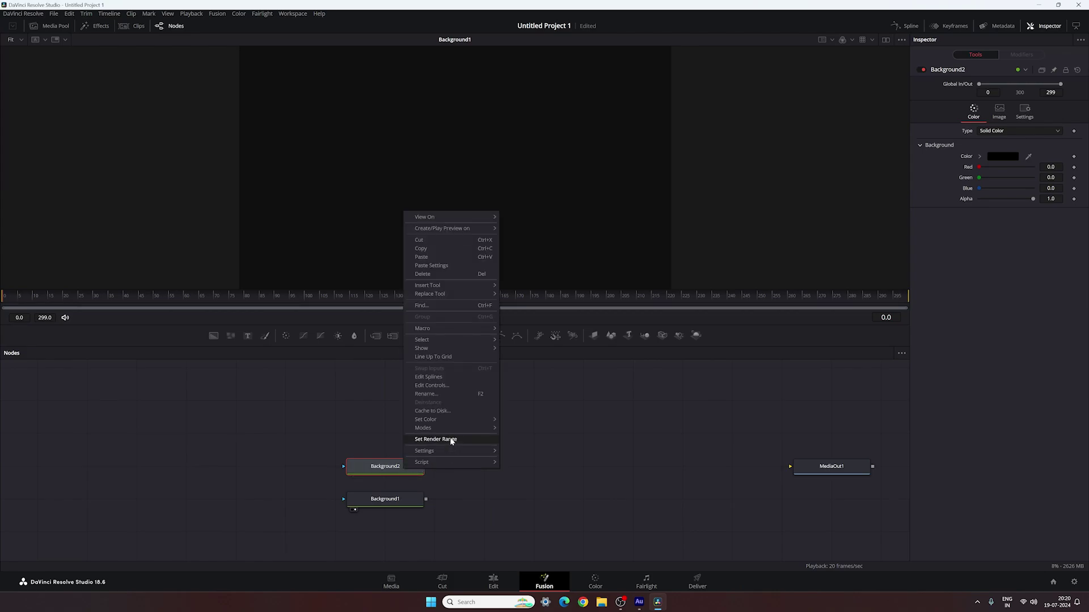
key(F2)
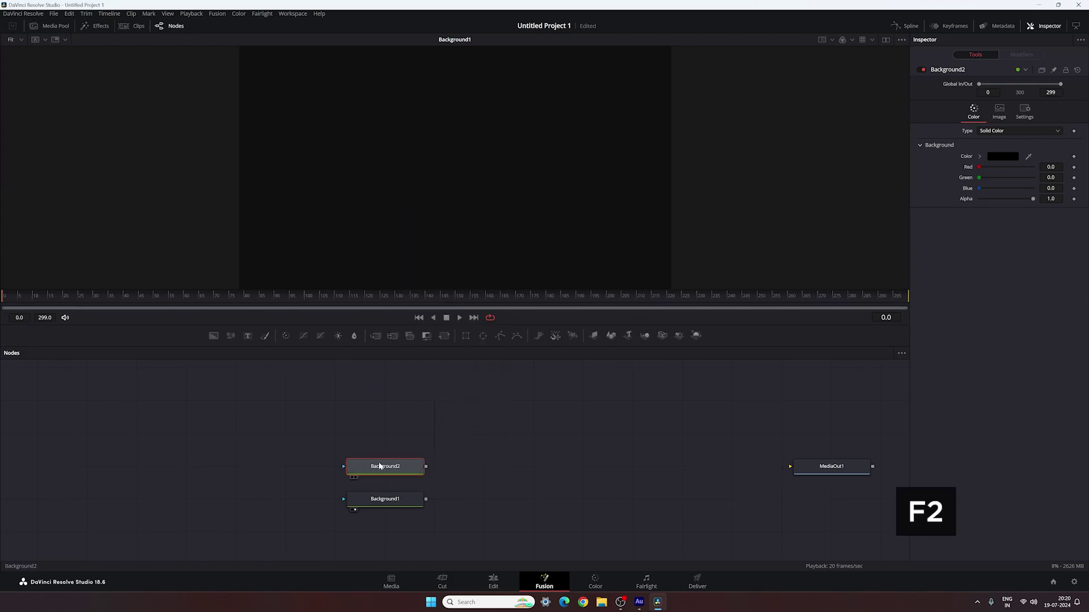
key(BackSpace)
text(Shape)
key(Return)
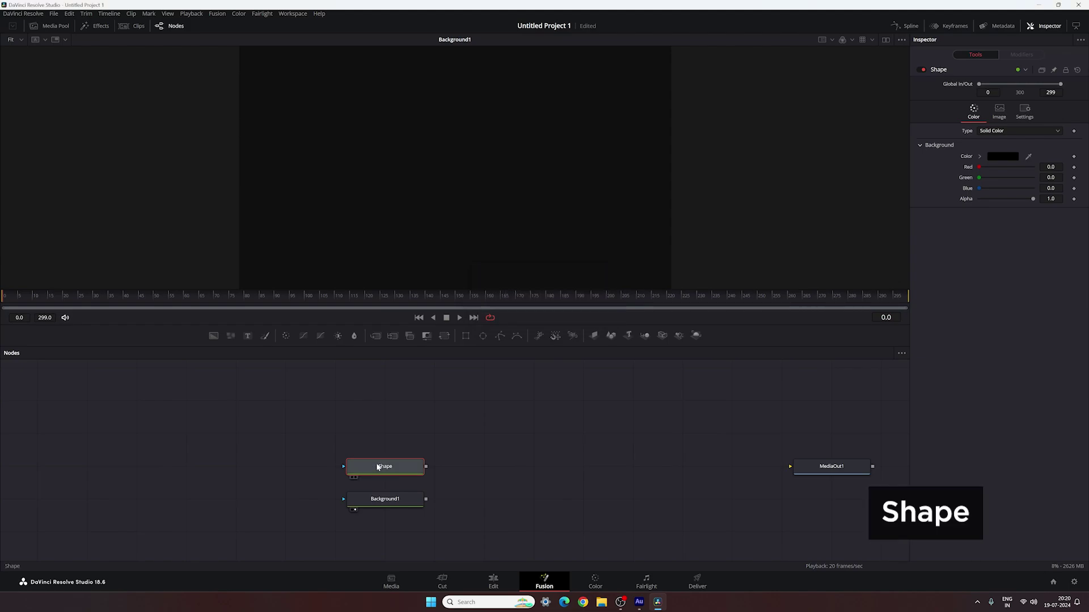
Display the Shape node in the viewer and mask it with a Rectangle of height 0.85 and corner radius 0.5
drag(377, 467, 445, 246)
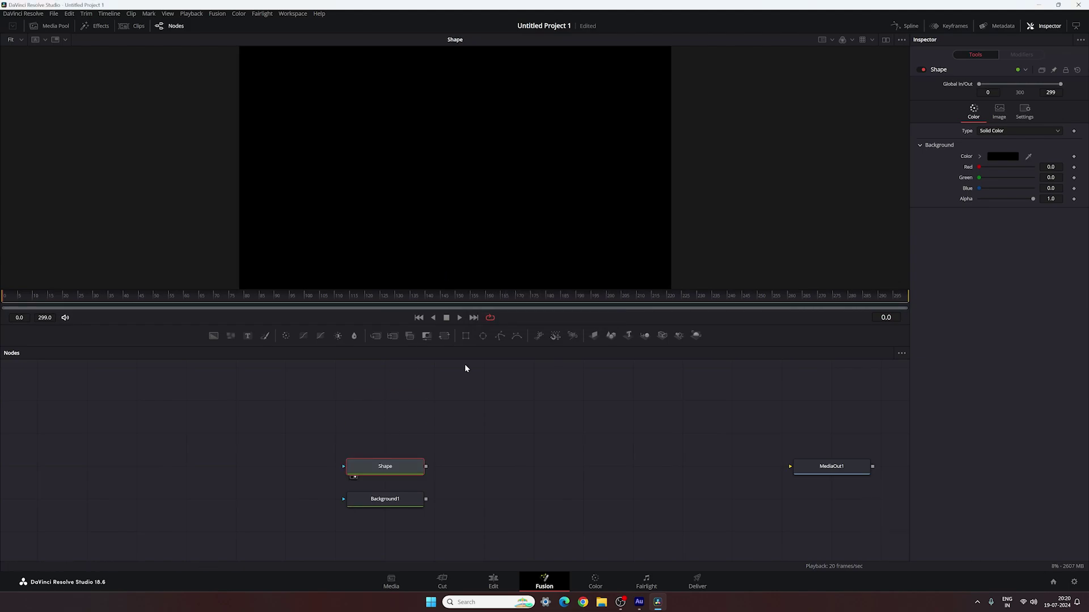
drag(465, 336, 393, 468)
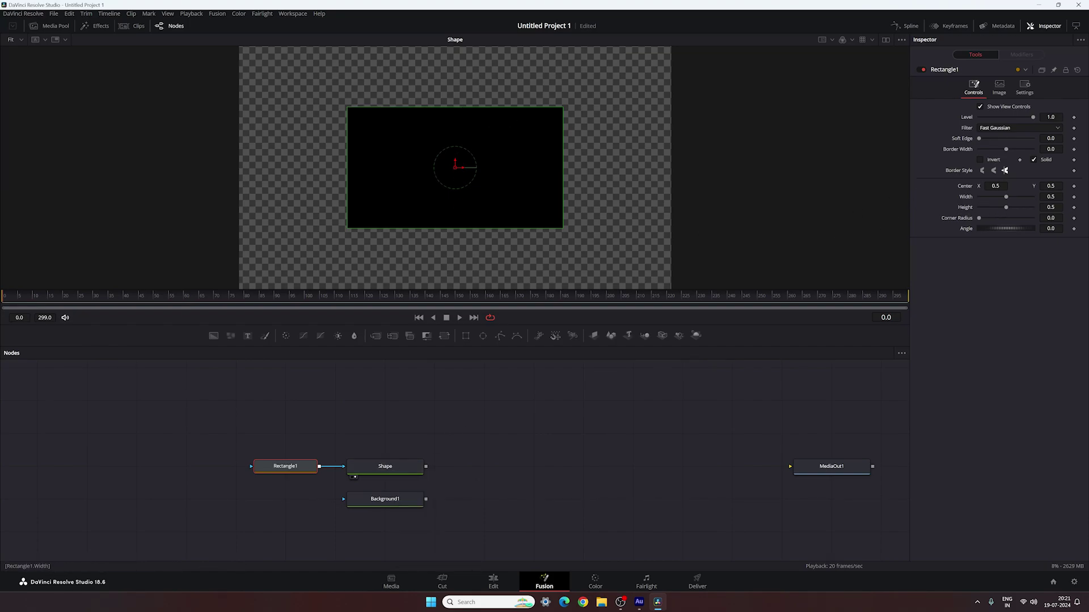
click(1050, 208)
text(0.85)
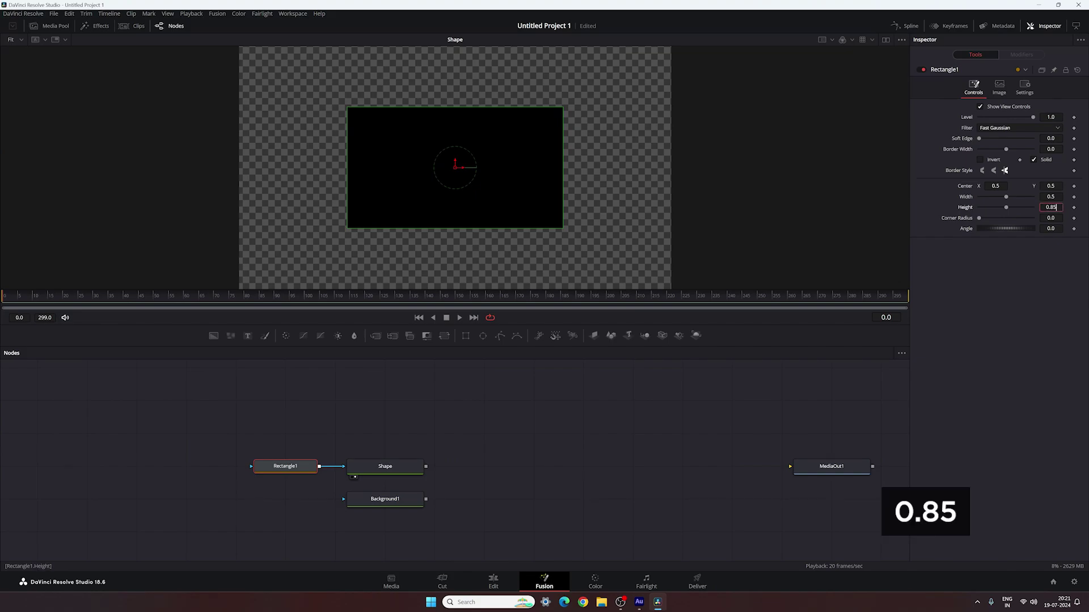
key(Tab)
text(0.528)
key(Return)
key(BackSpace)
key(BackSpace)
key(Tab)
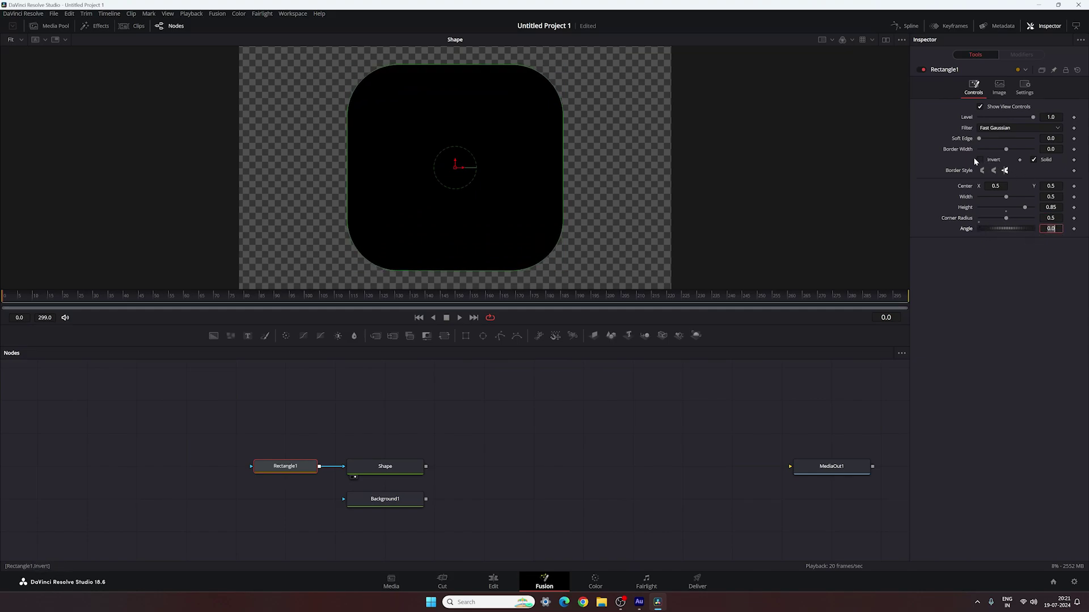
Turn the rectangle mask into an outline by disabling Solid and setting the border width to 0.07
click(1034, 160)
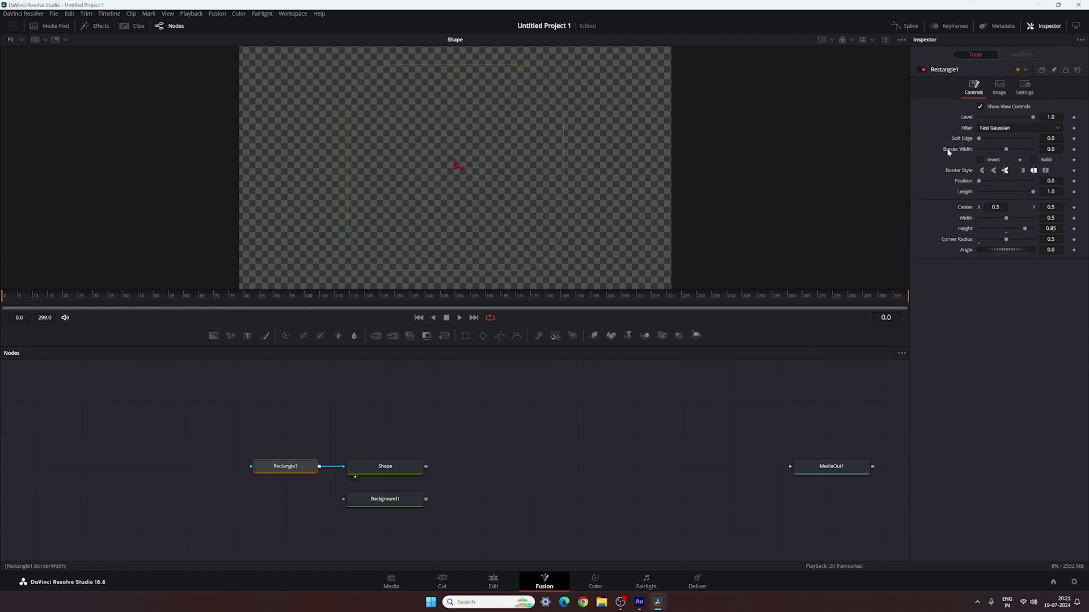
drag(1002, 152, 1017, 155)
click(1051, 148)
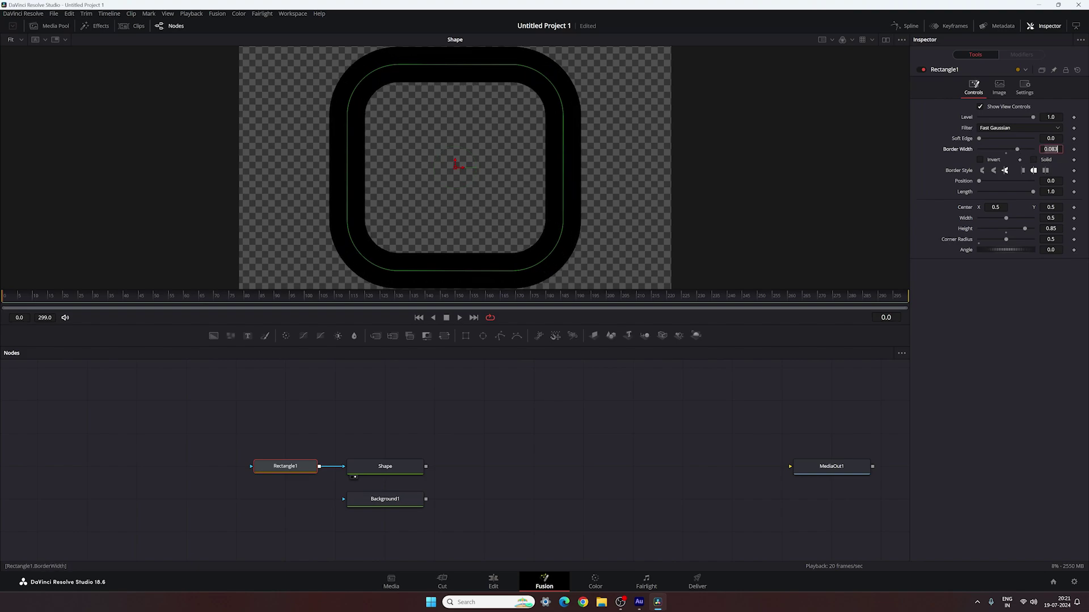
text(0.07)
key(Tab)
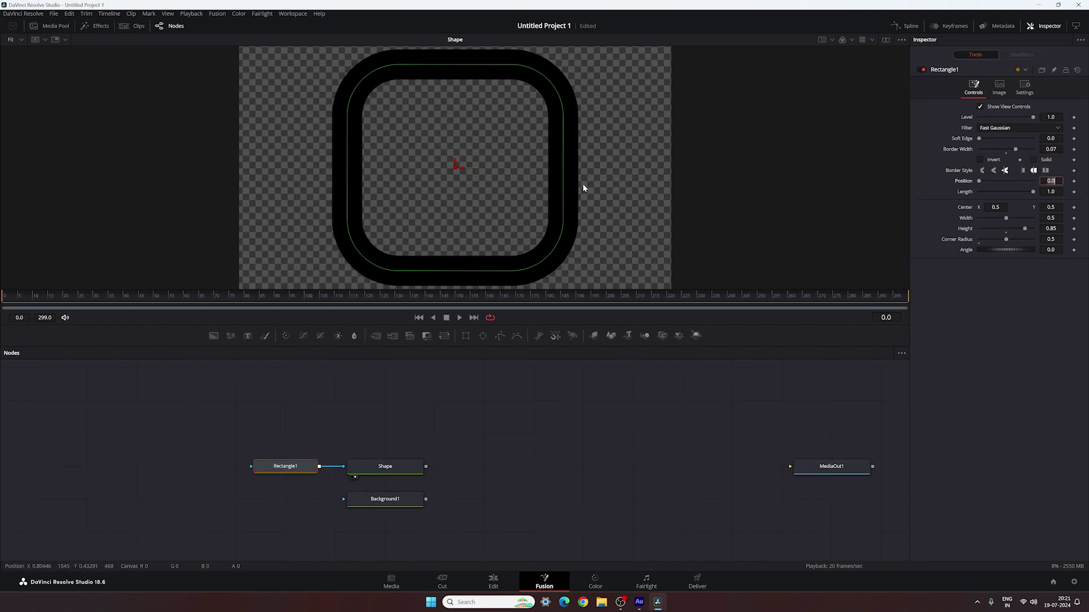
Change the Shape node's fill type to Gradient and make the gradient's start color pink
click(400, 465)
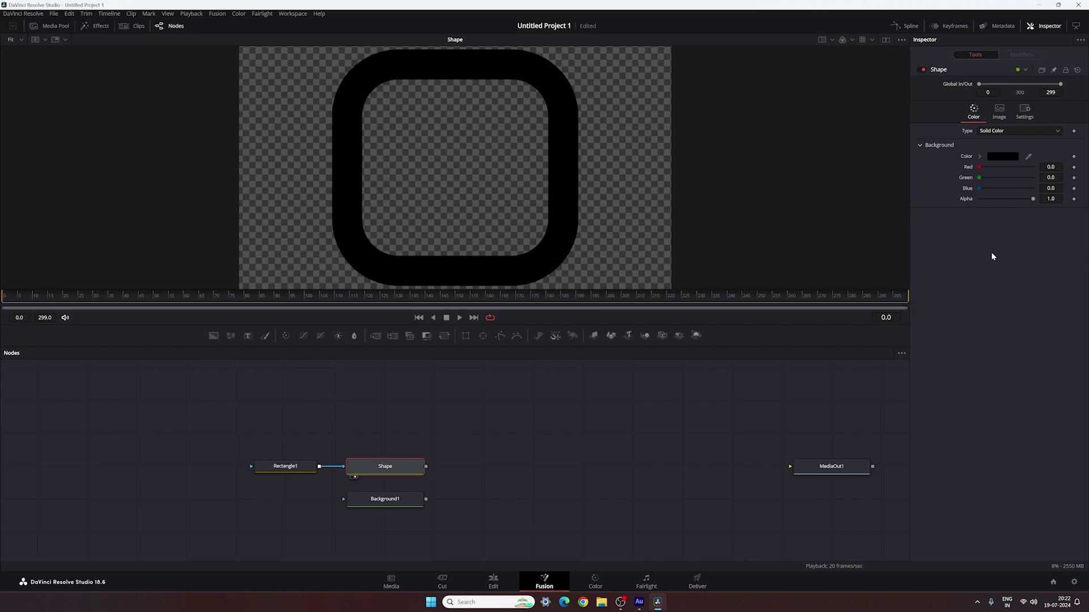
click(1004, 131)
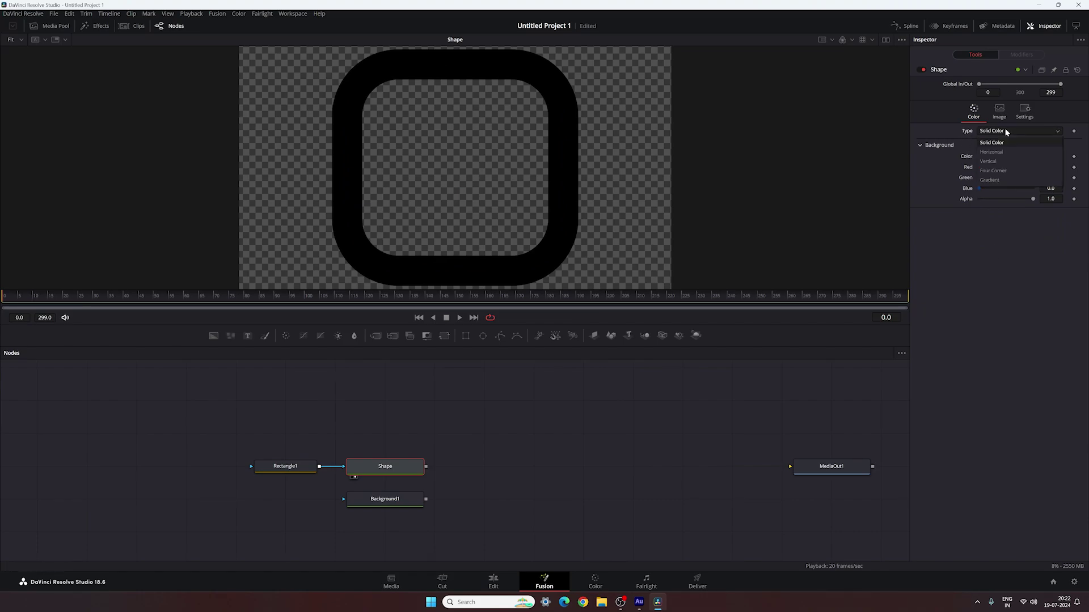
click(1000, 181)
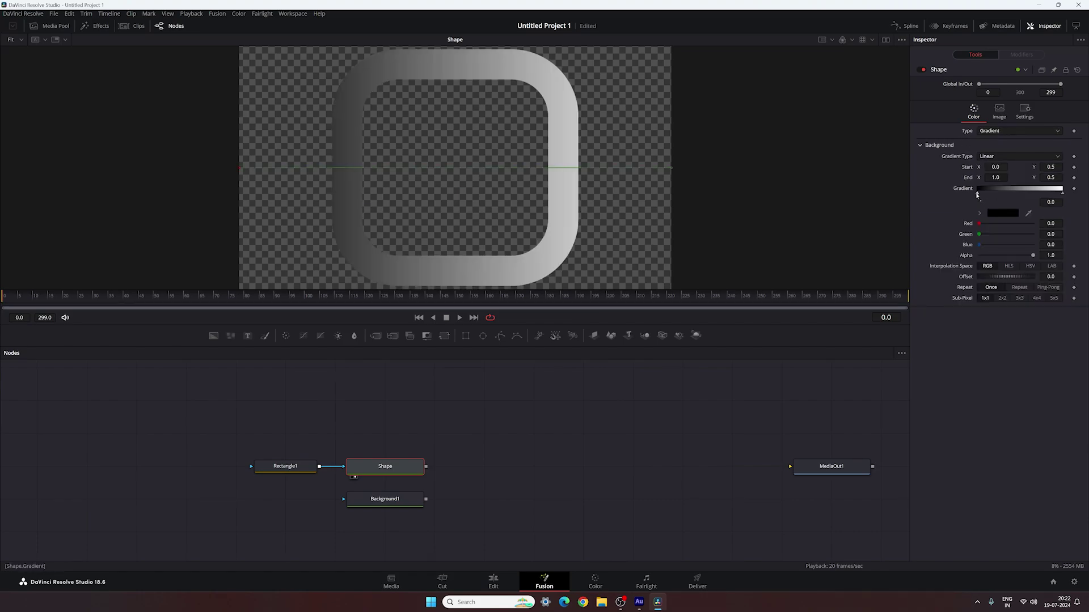
click(1000, 216)
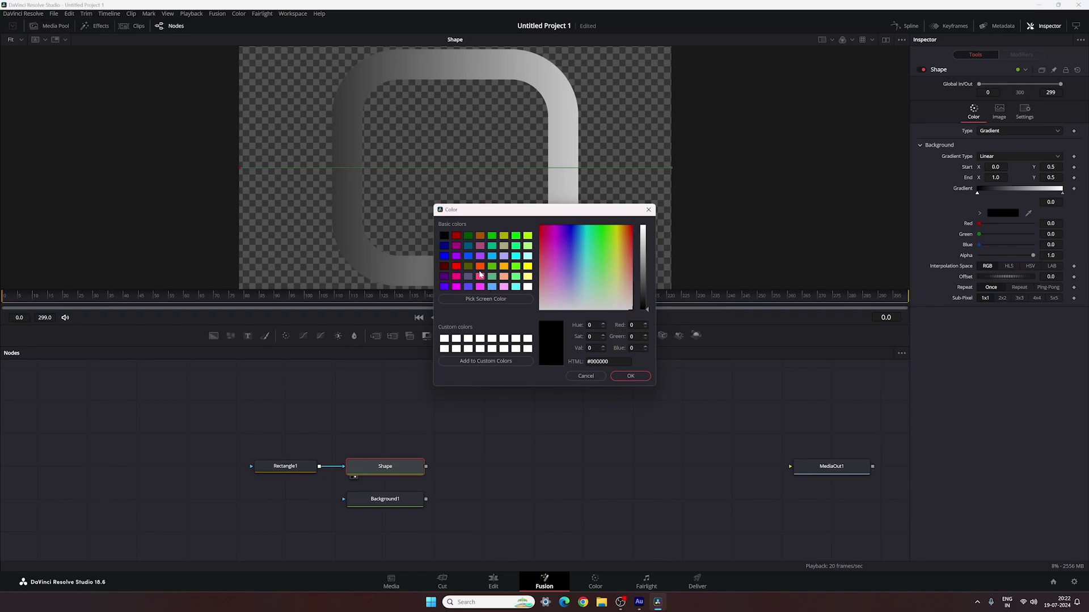
click(456, 276)
click(630, 376)
Set the end color of the Shape node's gradient to orange (red 1.0, green 0.667, blue 0.0)
click(1062, 192)
click(1005, 215)
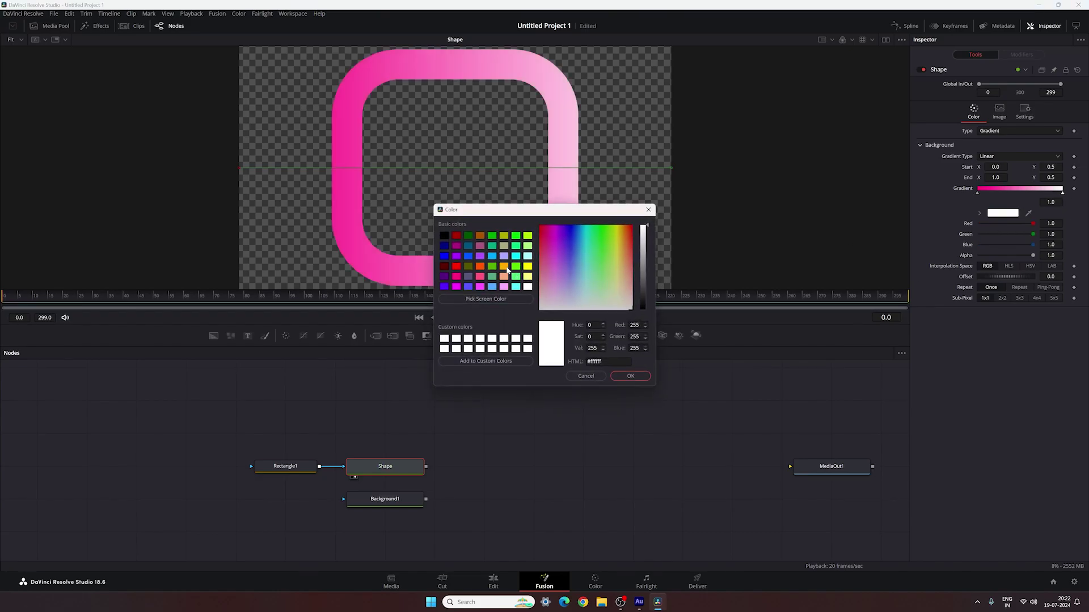
click(506, 267)
click(630, 376)
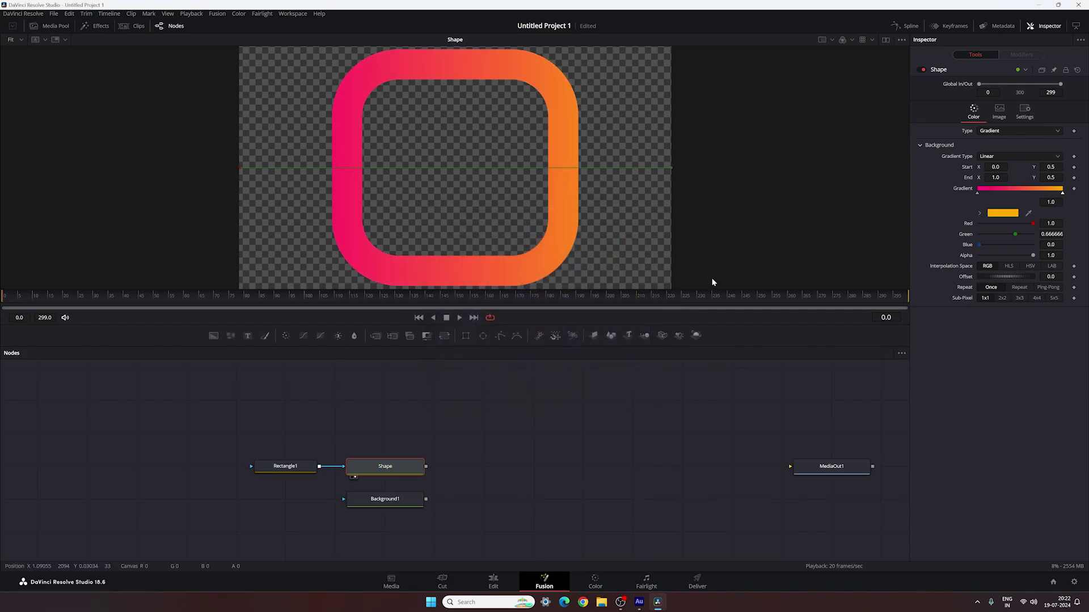
click(493, 412)
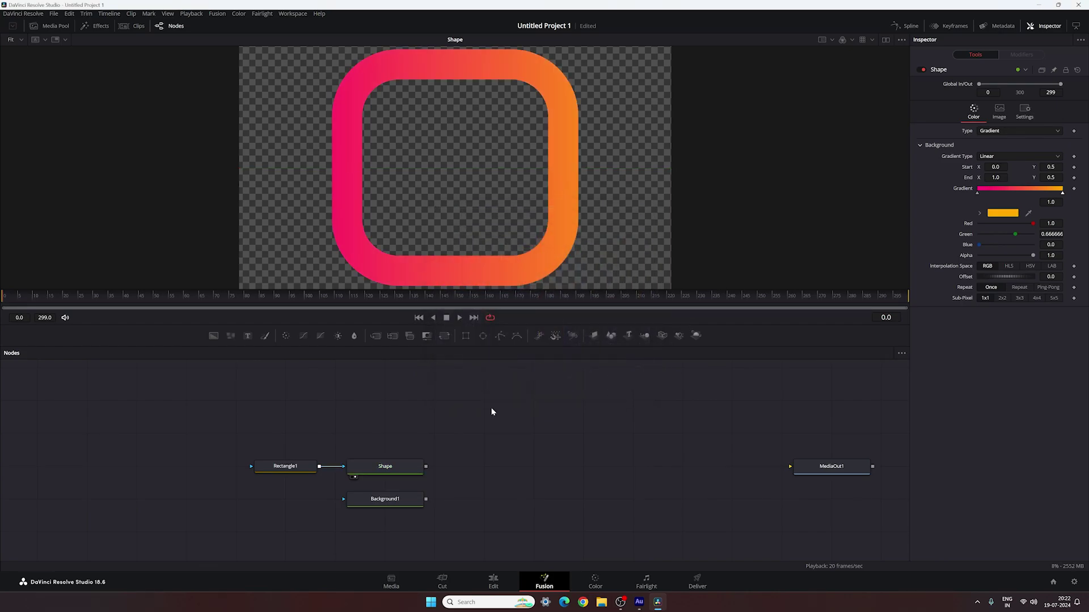
Add a Color Corrector after the Shape node, display it in the viewer, and try a hue of 0.56 before resetting it
click(392, 469)
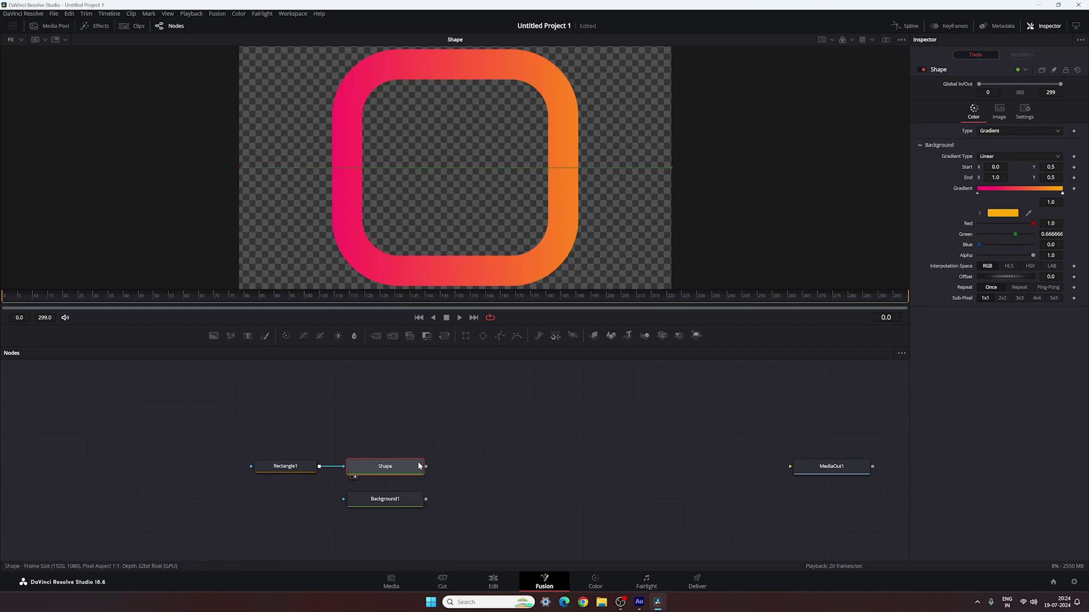
click(286, 333)
drag(487, 466, 559, 197)
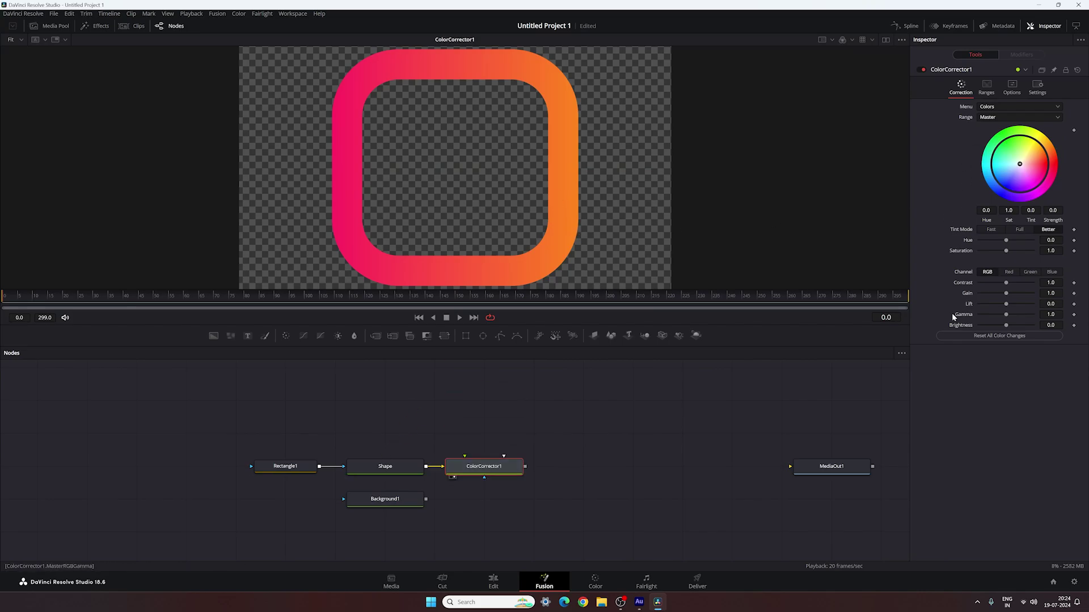
mouse_move(1005, 241)
mouse_down()
mouse_move(992, 240)
mouse_move(1018, 244)
mouse_up()
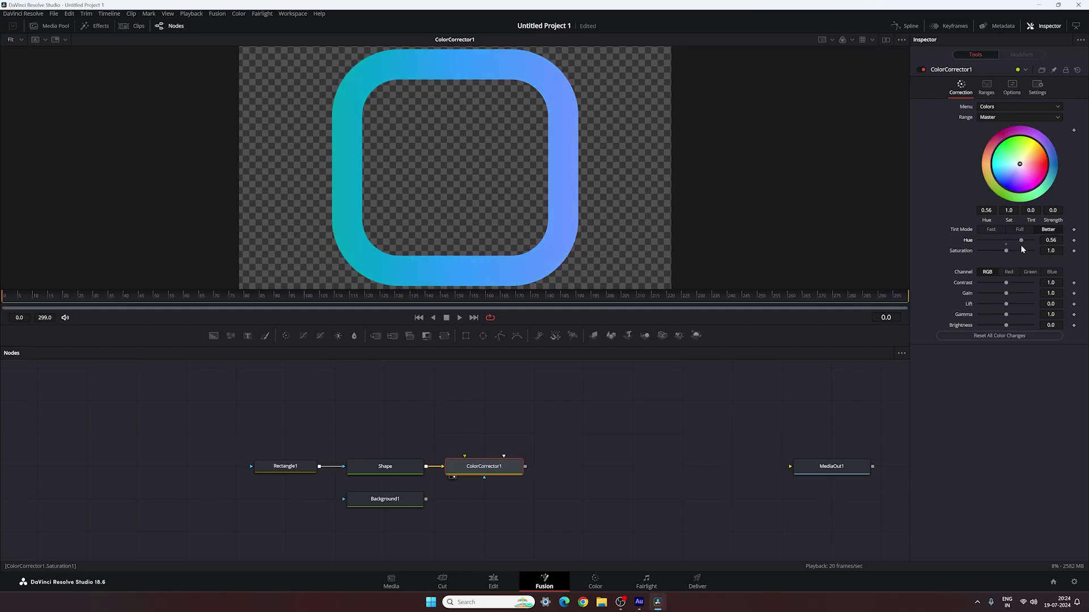
double_click(1008, 248)
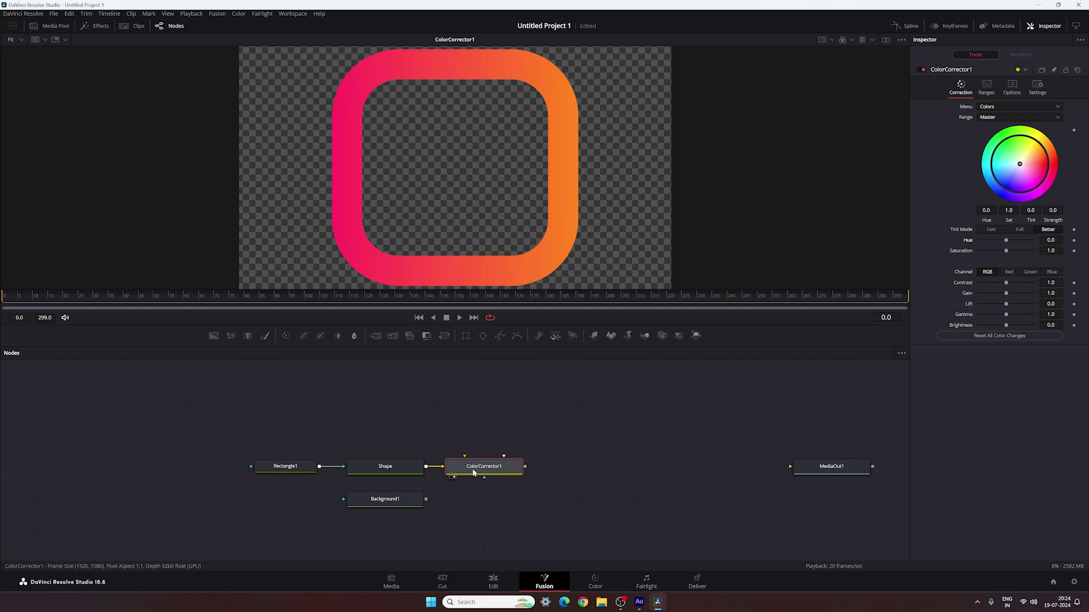
Add a Transform node after the Color Corrector, display it in the viewer, and set its size to 1.5
click(445, 336)
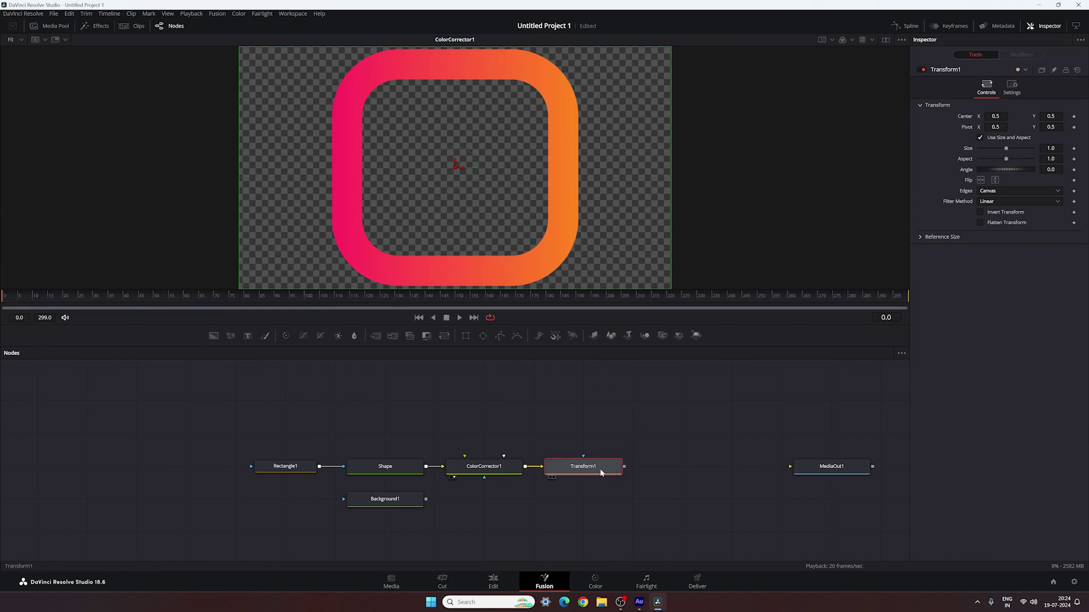
drag(590, 470, 610, 182)
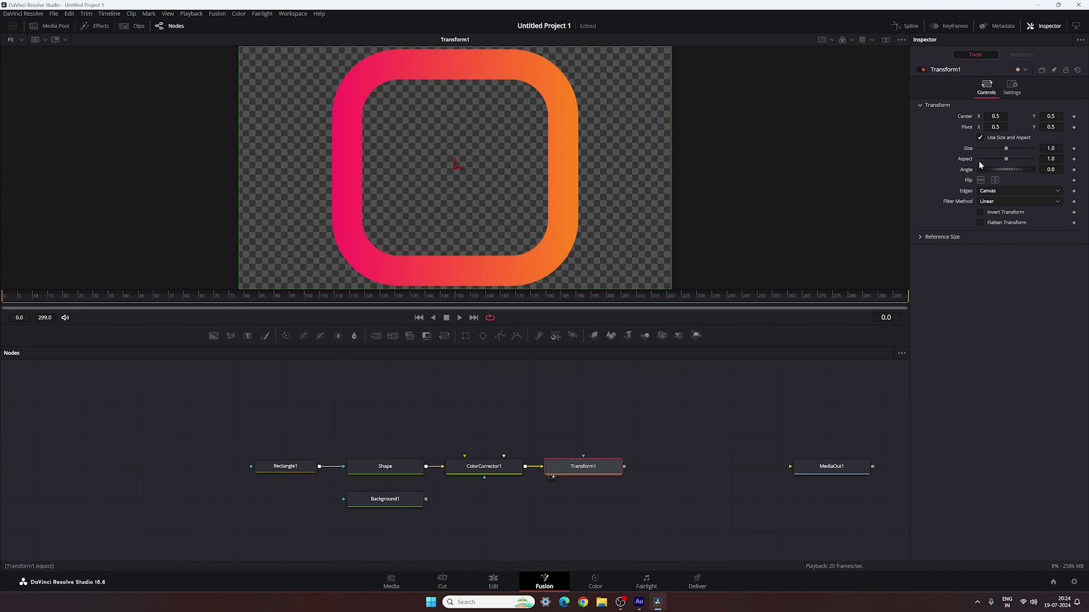
drag(1007, 148, 1012, 148)
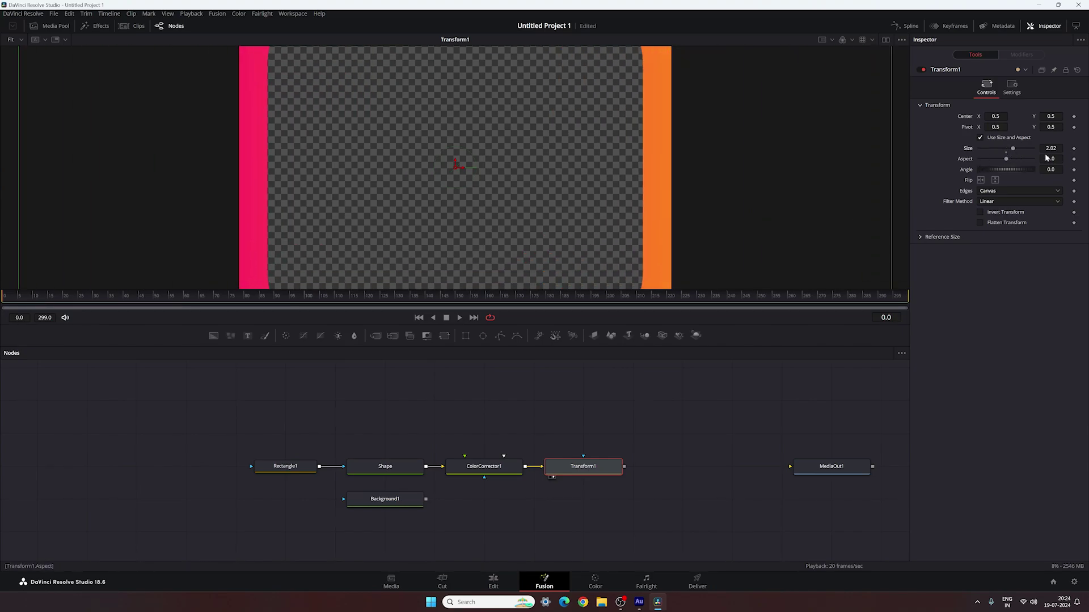
key(BackSpace)
text(1.5)
key(Tab)
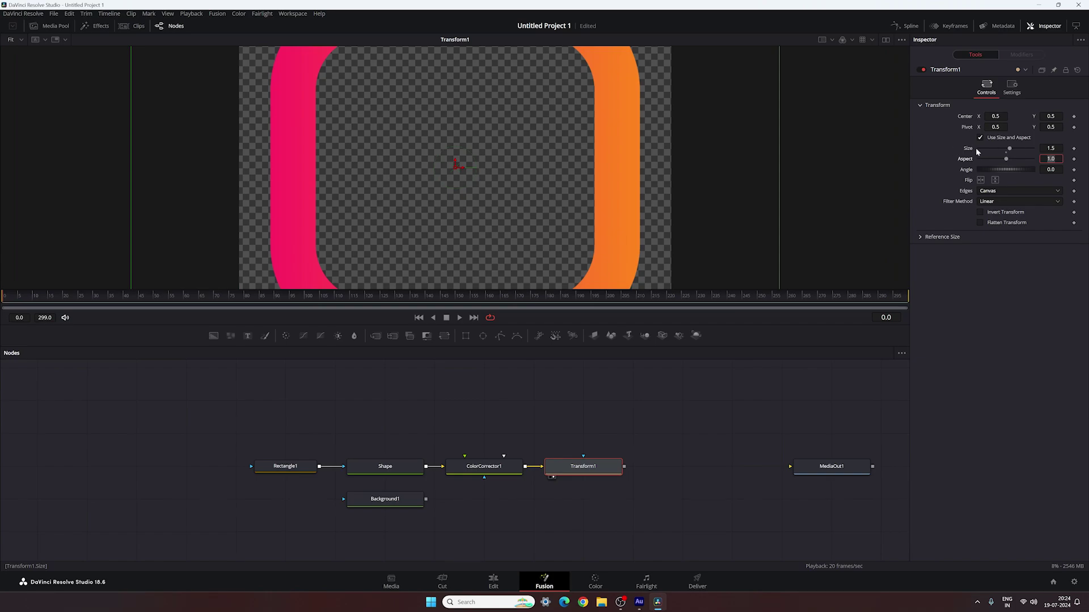
Set the Transform node's angle to 44
drag(1001, 171, 1039, 175)
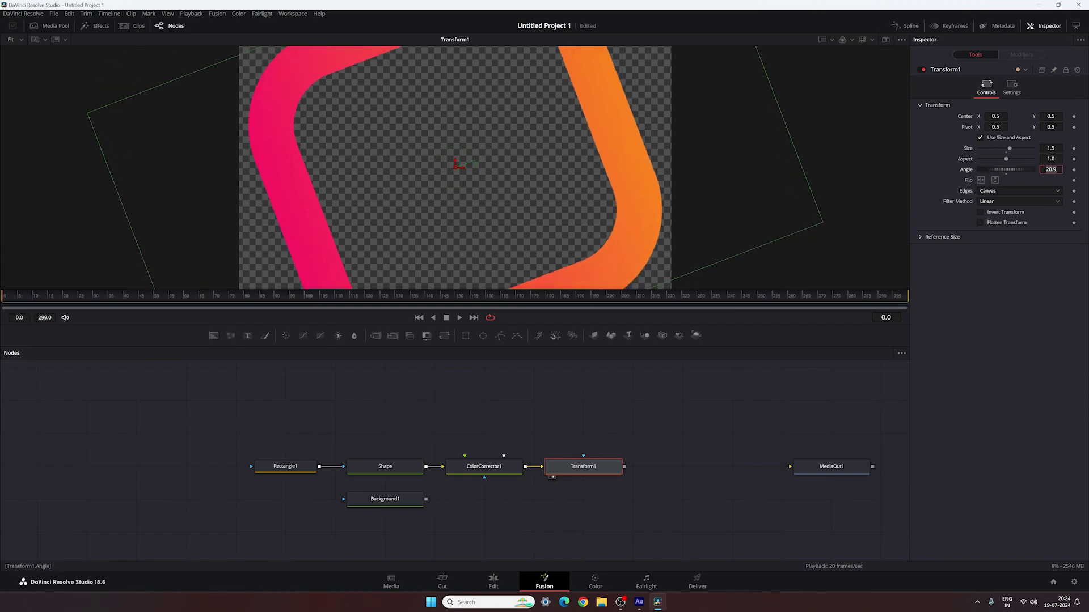
text(44)
key(Tab)
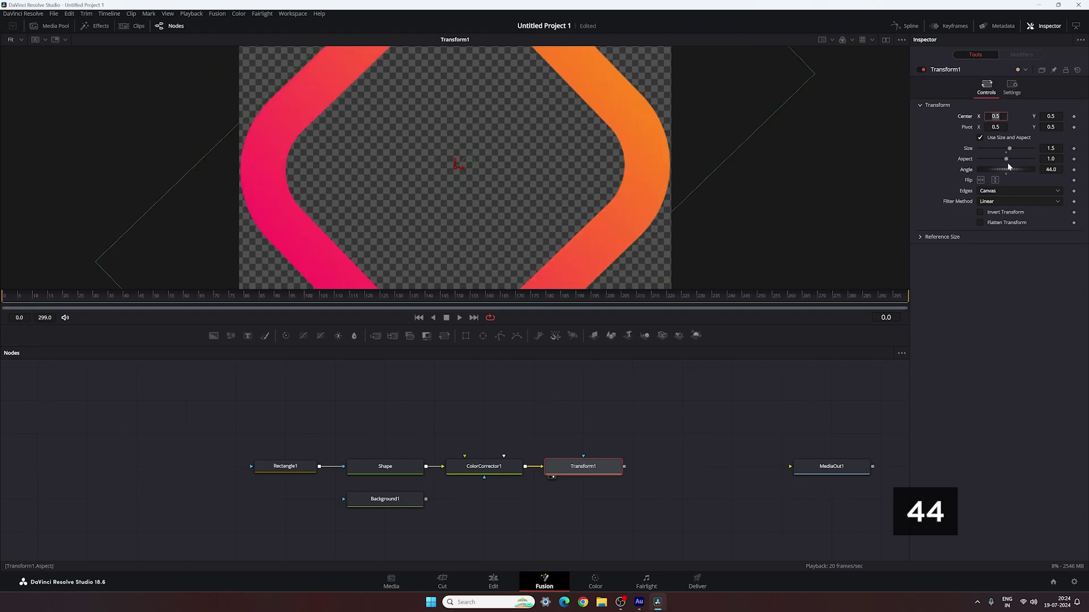
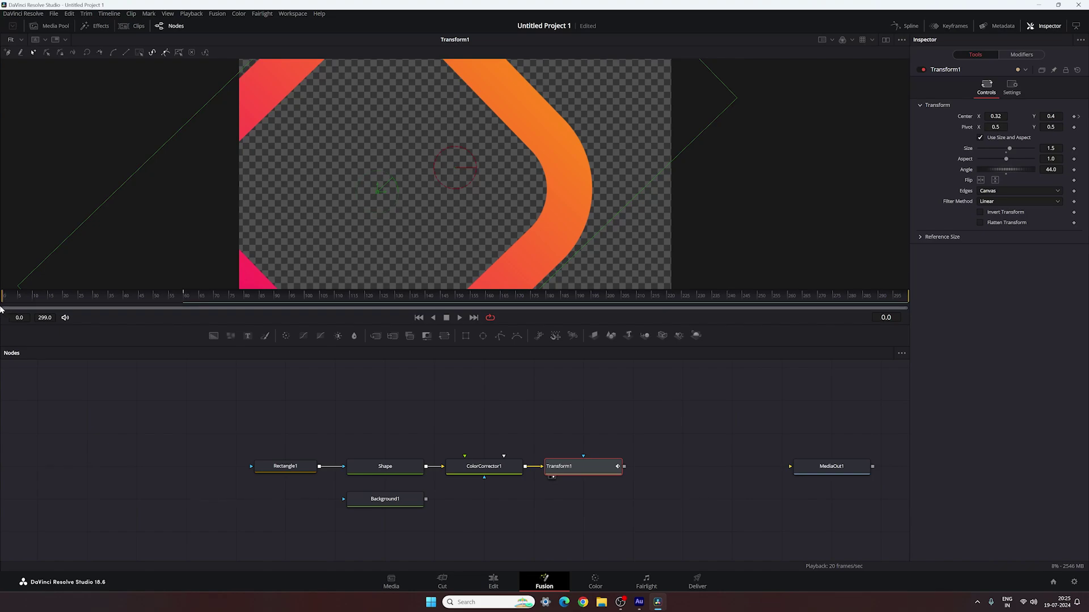
Keyframe the Transform's center X at -0.5 on frame 0, placing the shape outside the frame
drag(386, 198, 29, 212)
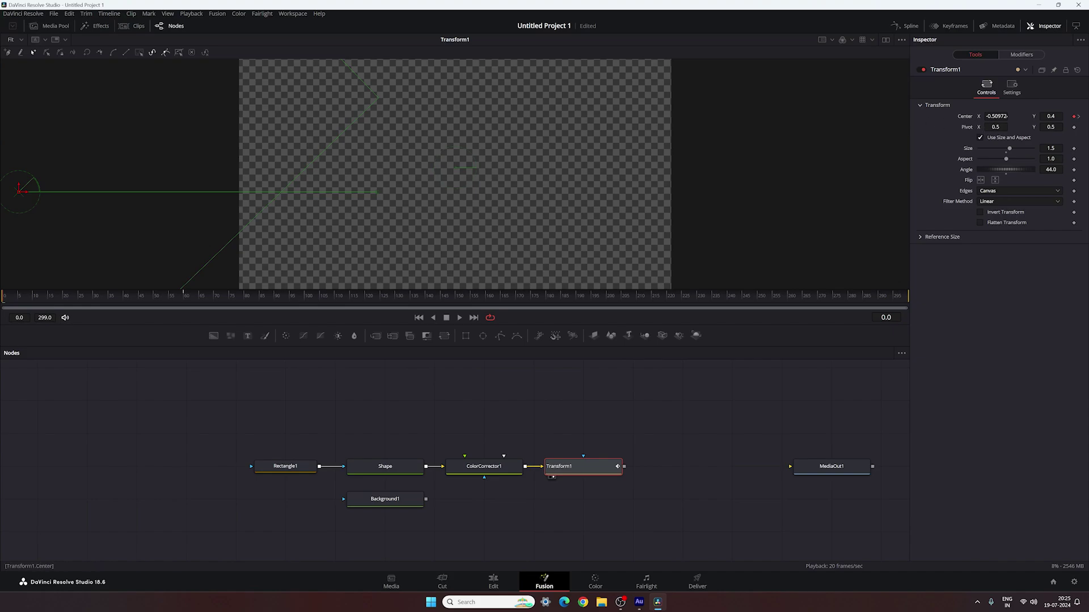
click(996, 116)
key(BackSpace)
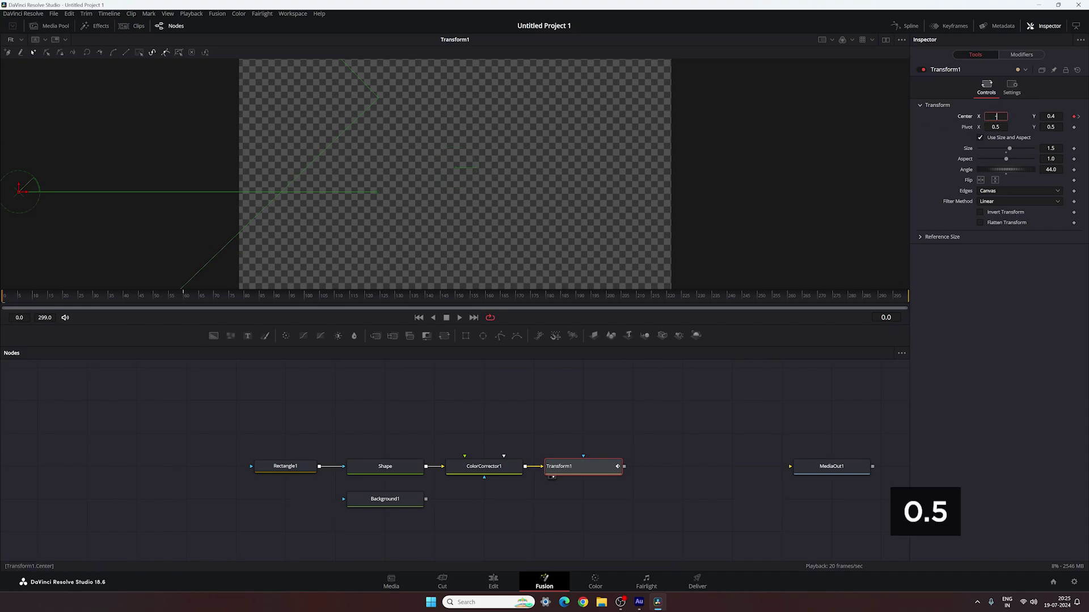
text(-0.5)
key(Tab)
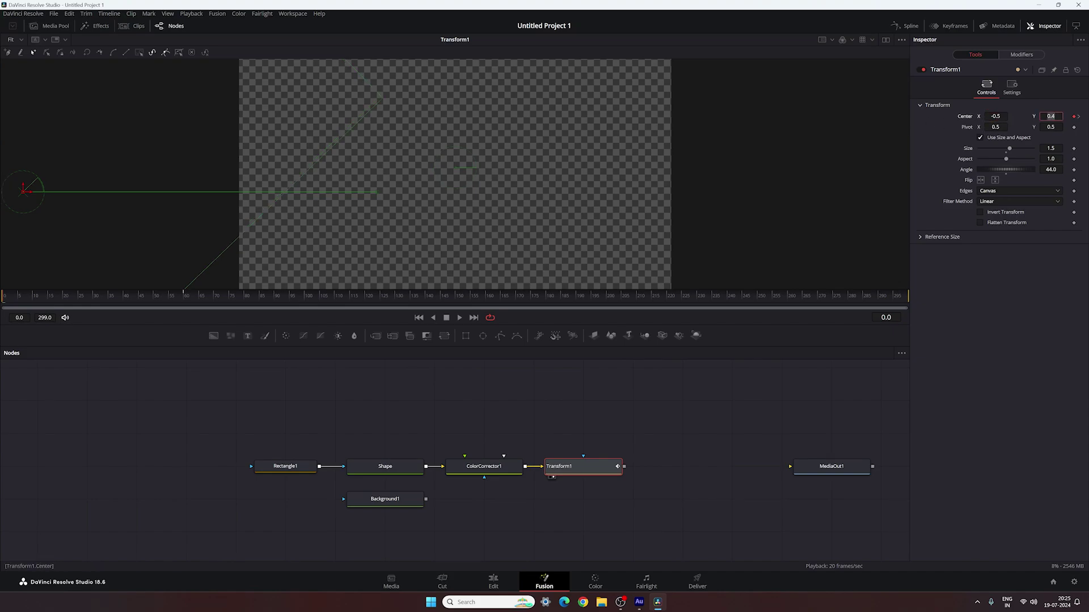
Add a hold keyframe for the Transform's center at frame 75
drag(10, 304, 231, 305)
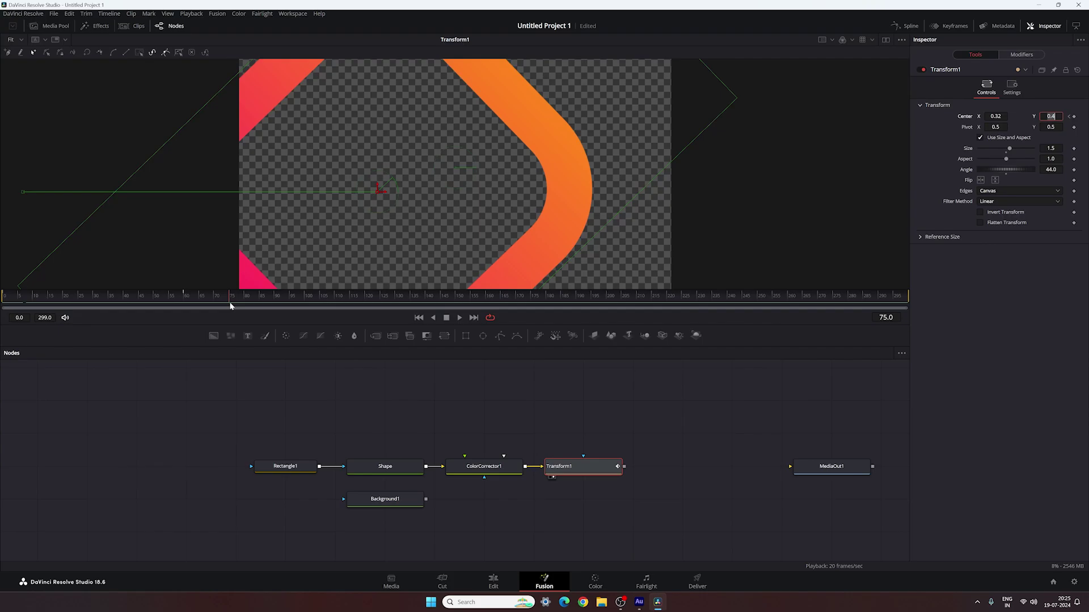
click(1074, 118)
click(1074, 117)
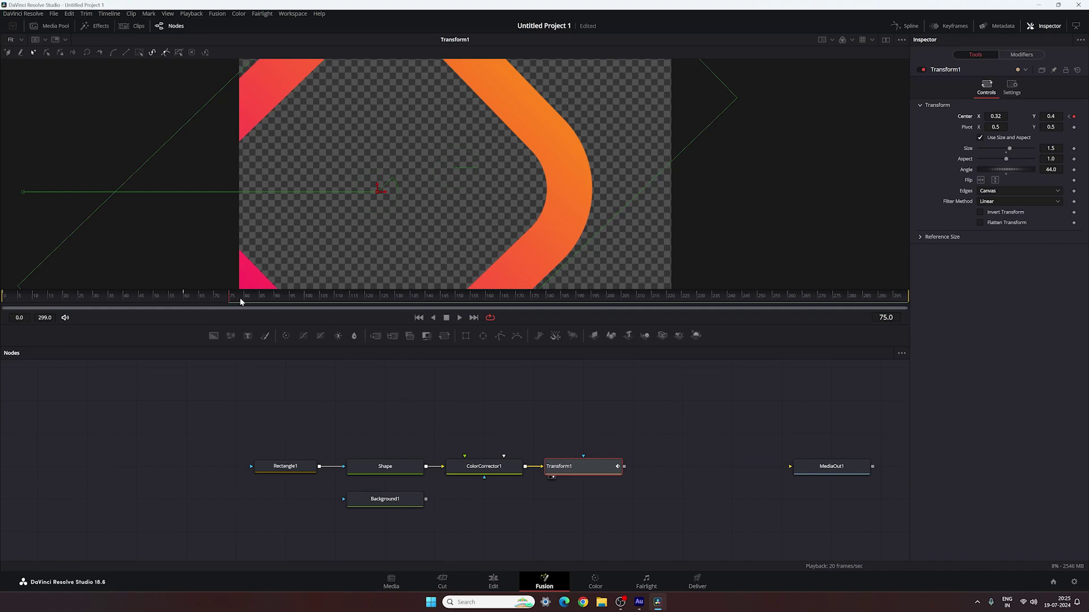
Keyframe the Transform's center X at 0.22 on frame 135
drag(264, 299, 400, 298)
drag(385, 194, 351, 192)
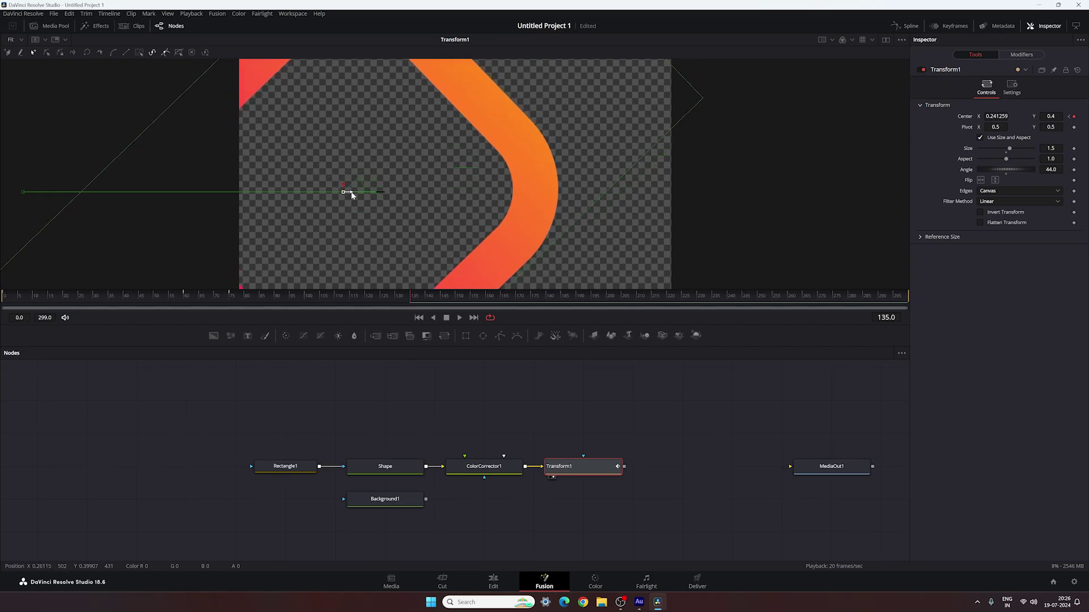
click(996, 115)
text(0)
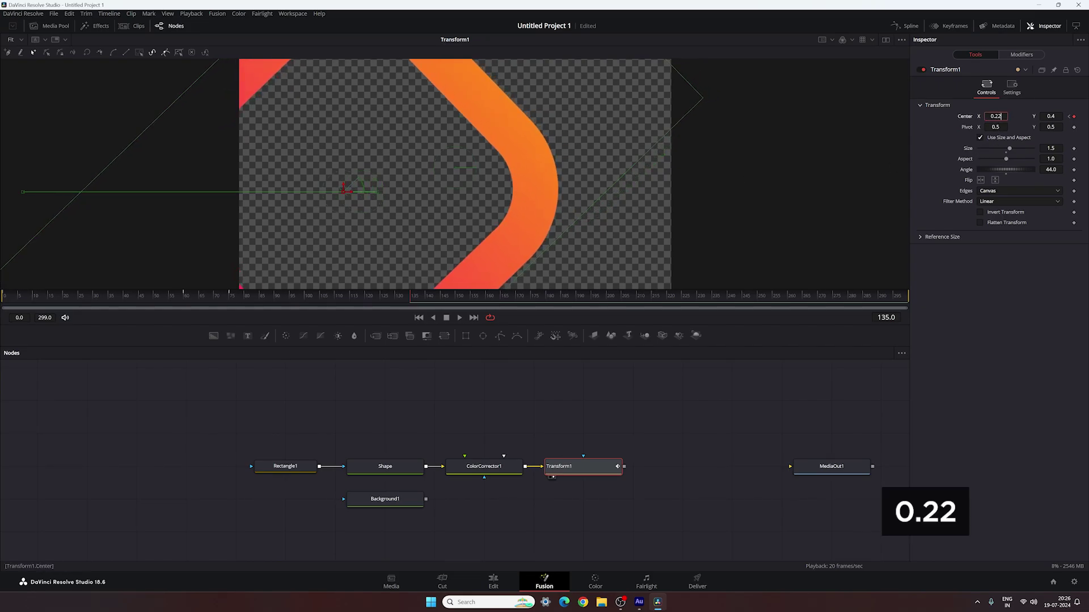
text(.22)
key(Return)
click(595, 418)
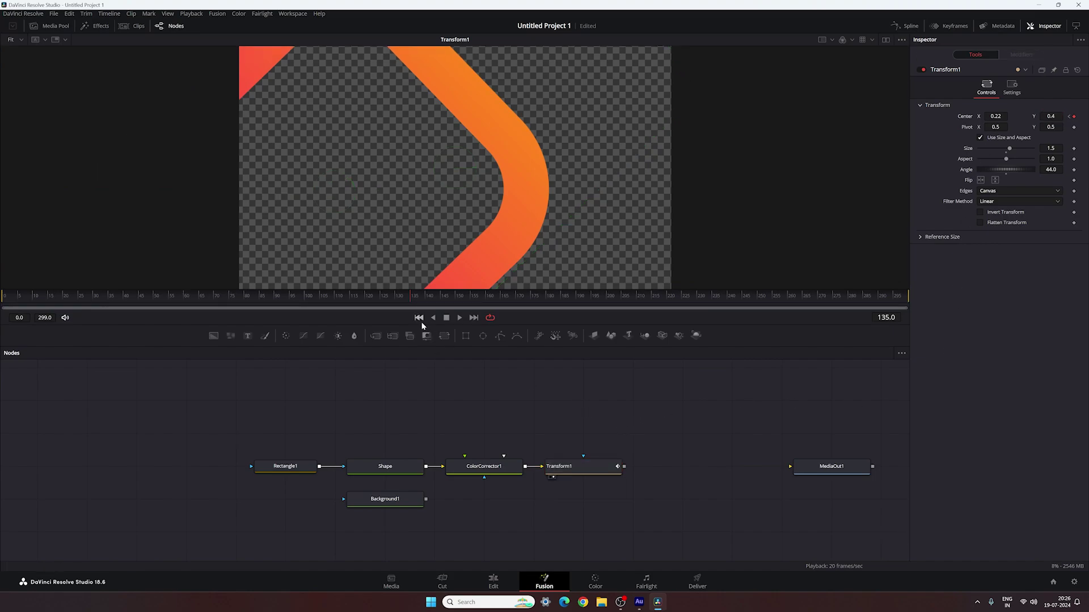
Play the shape's movement from the first frame and stop playback
click(419, 318)
click(459, 319)
click(443, 319)
Open the Spline editor, show the Transform1 displacement curve, and enlarge and fit the graph
click(906, 26)
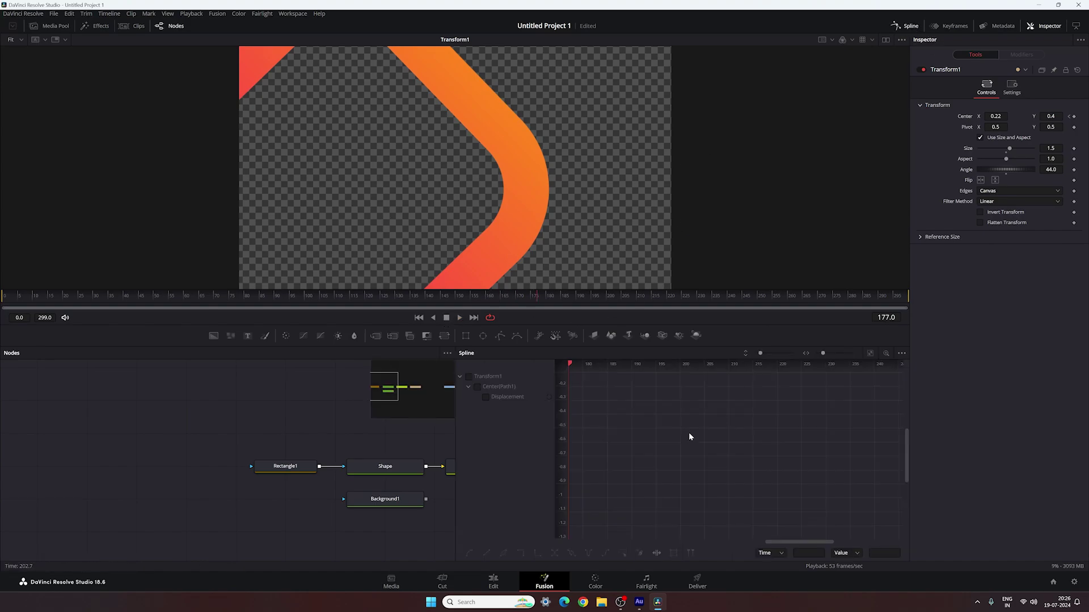
click(468, 375)
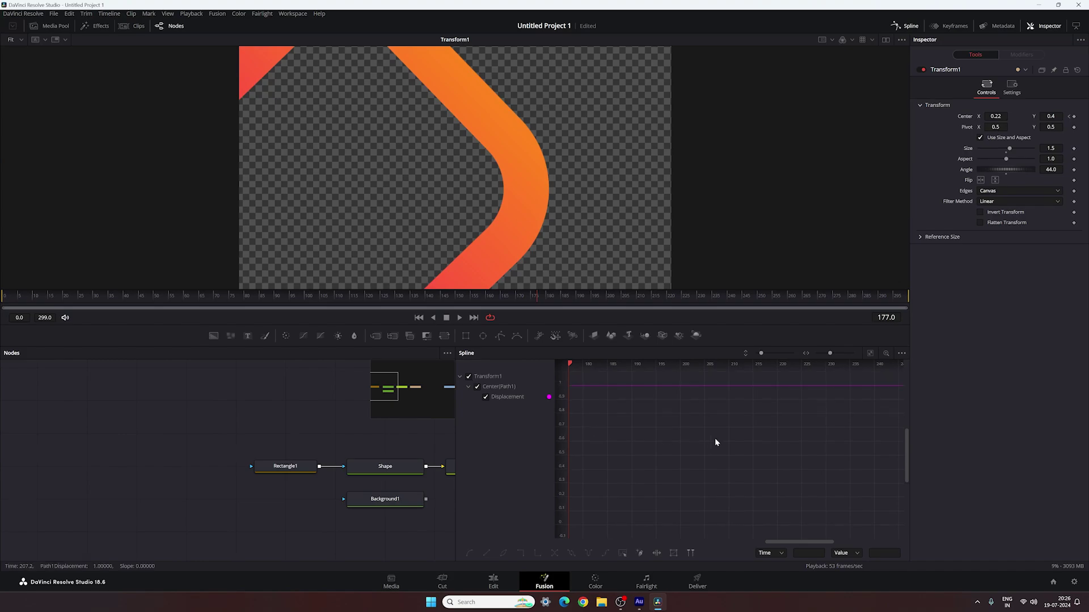
key(F4)
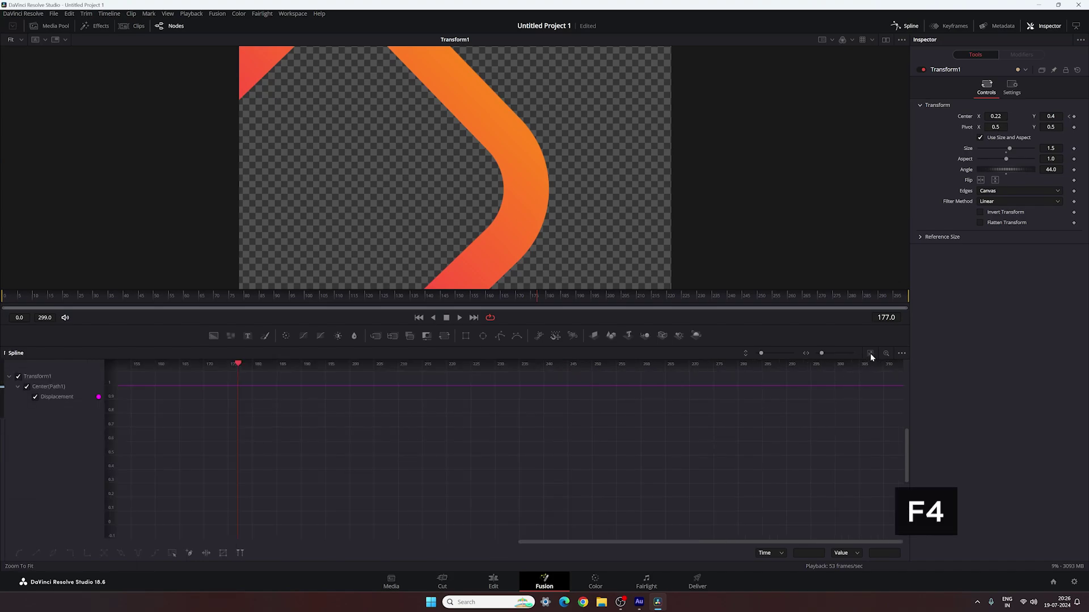
click(870, 353)
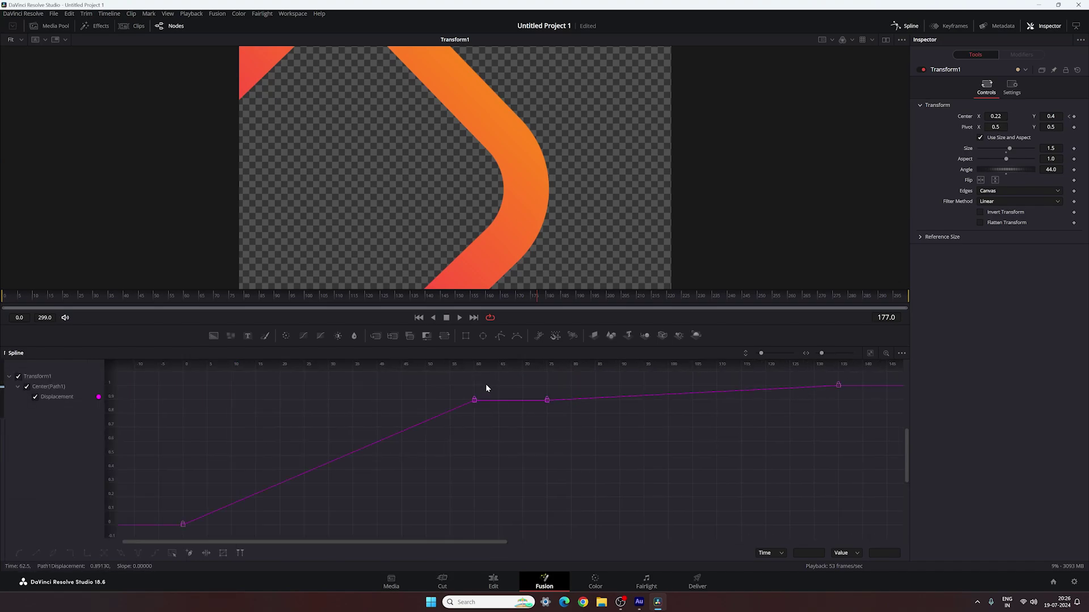
Smooth the first two displacement keyframes and extend the second one's incoming handle back to frame 0
drag(487, 389, 177, 528)
key(s)
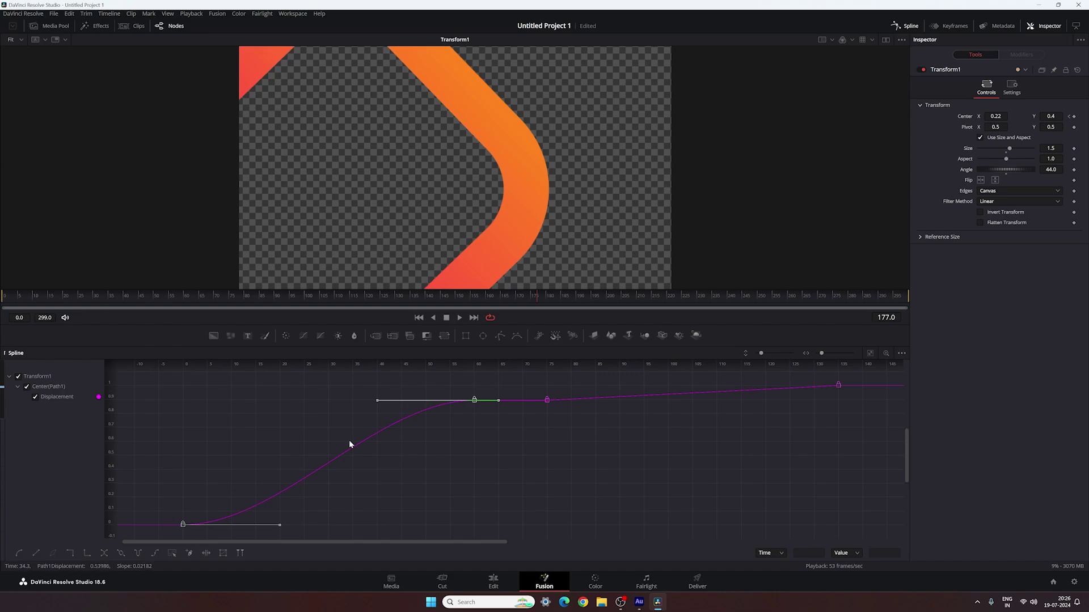
drag(377, 401, 182, 401)
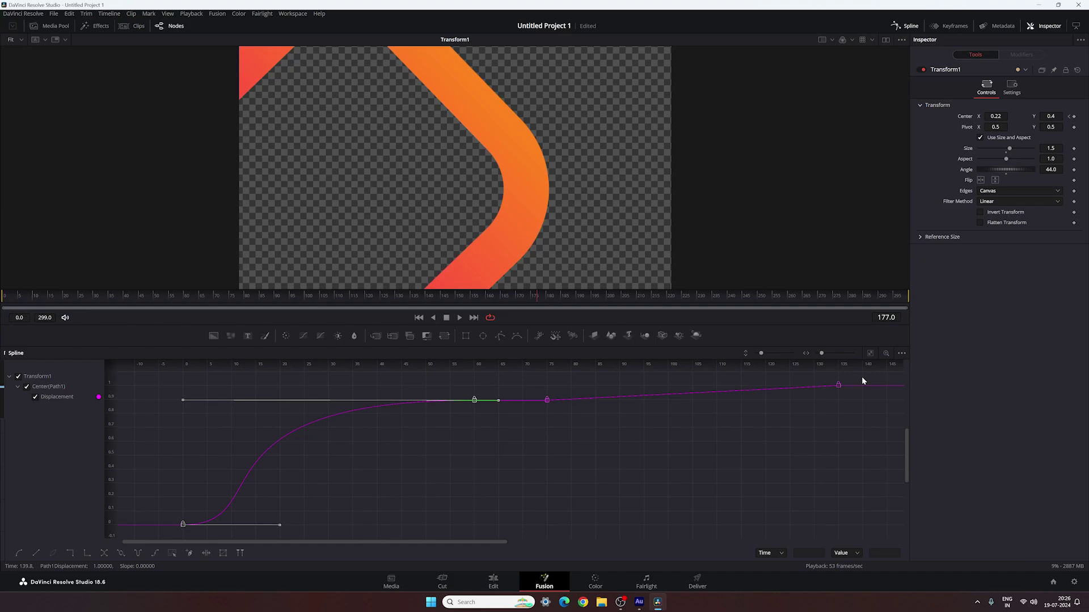
Smooth the last two displacement keyframes, extend the final one's incoming handle back to frame 75, and close the Spline editor
drag(854, 378, 527, 421)
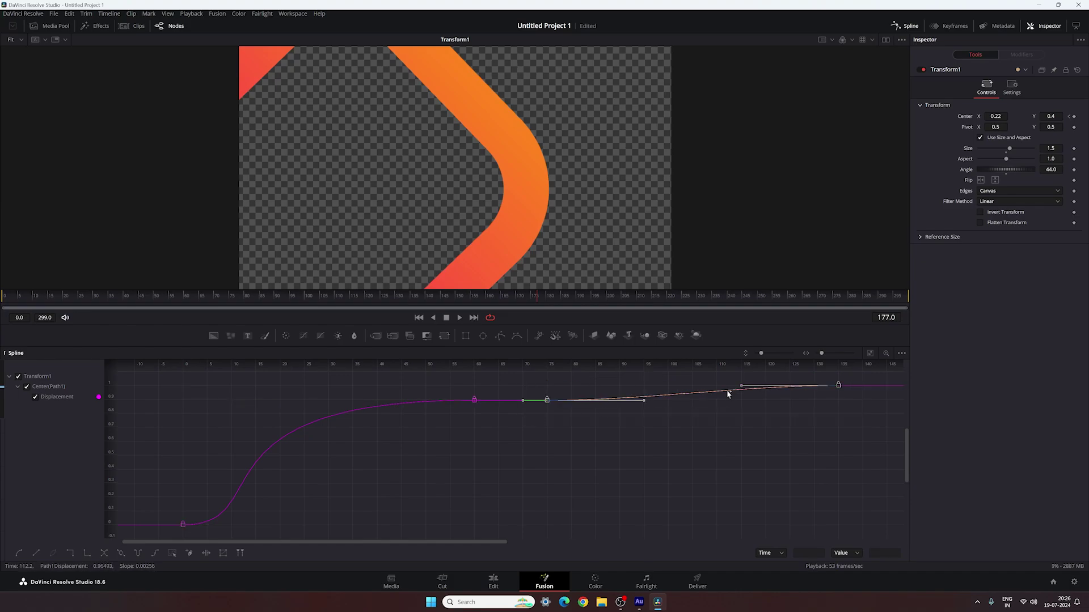
drag(741, 390, 547, 385)
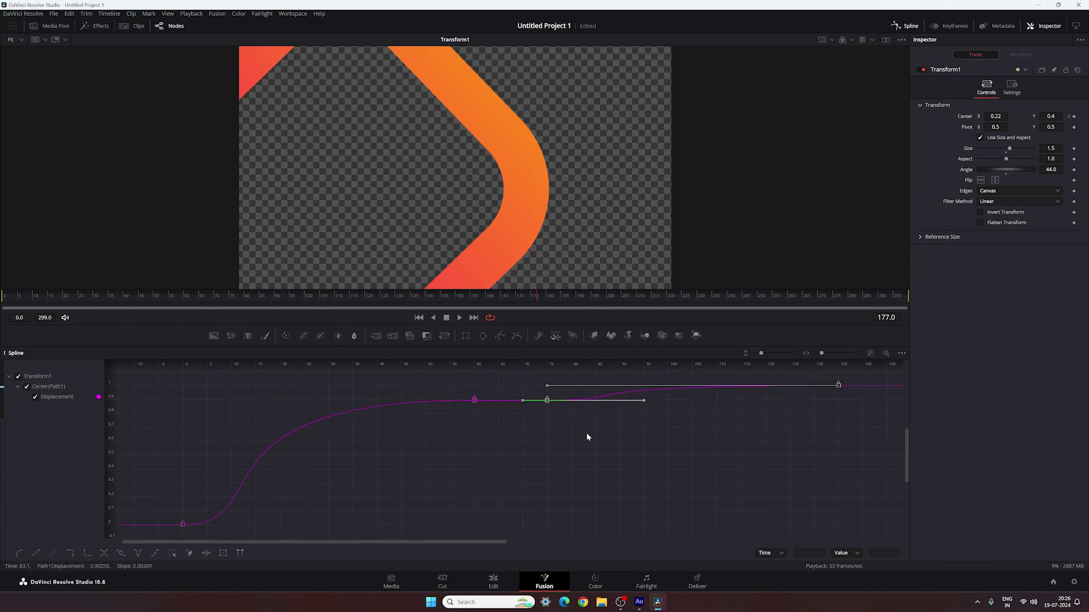
click(906, 25)
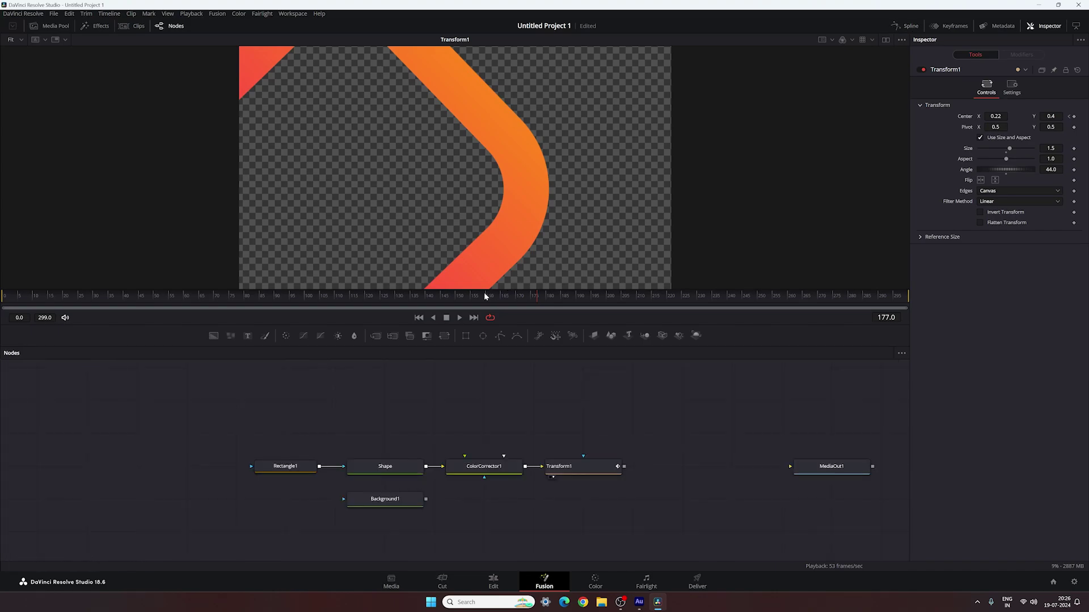
Play the eased animation from the first frame to check its motion
click(418, 318)
key(space)
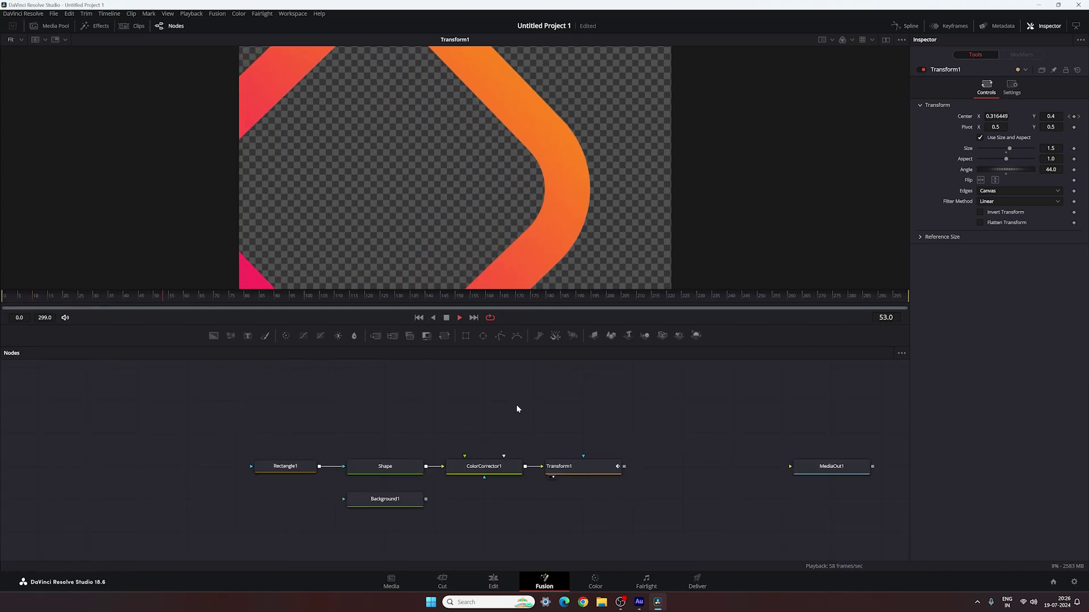
click(419, 318)
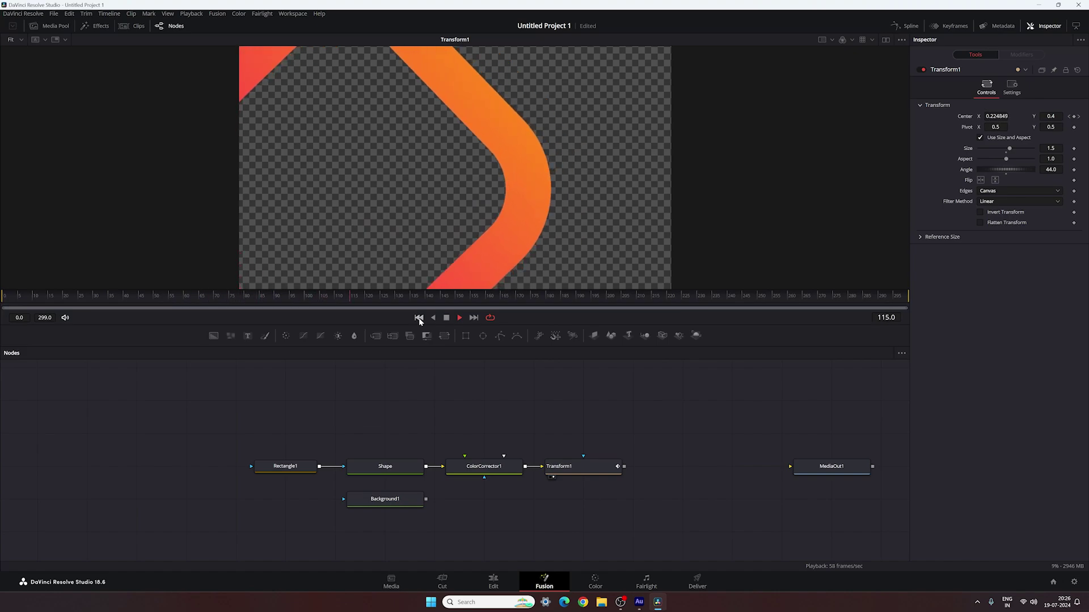
click(419, 318)
key(space)
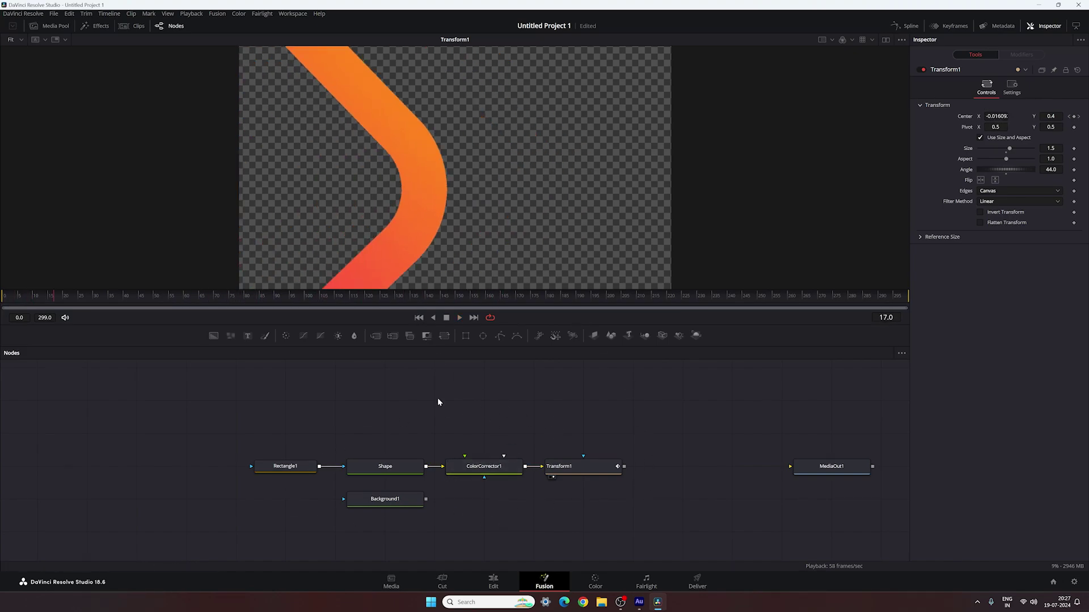
Move the Background1 node to just past Transform1 and add a Merge node that takes it as background
drag(380, 506, 677, 506)
drag(696, 454, 561, 443)
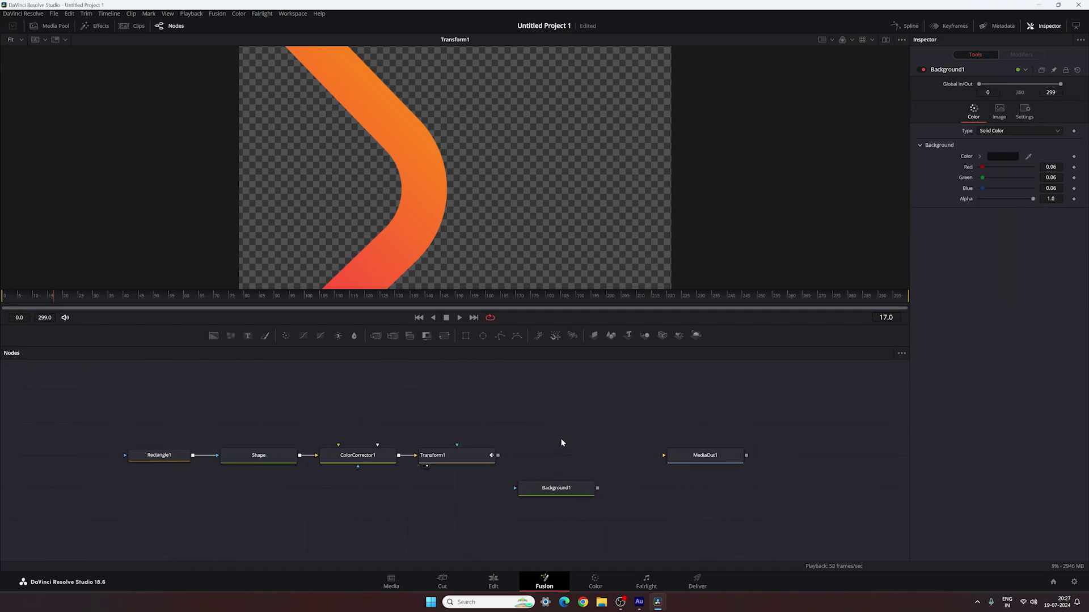
drag(376, 335, 552, 489)
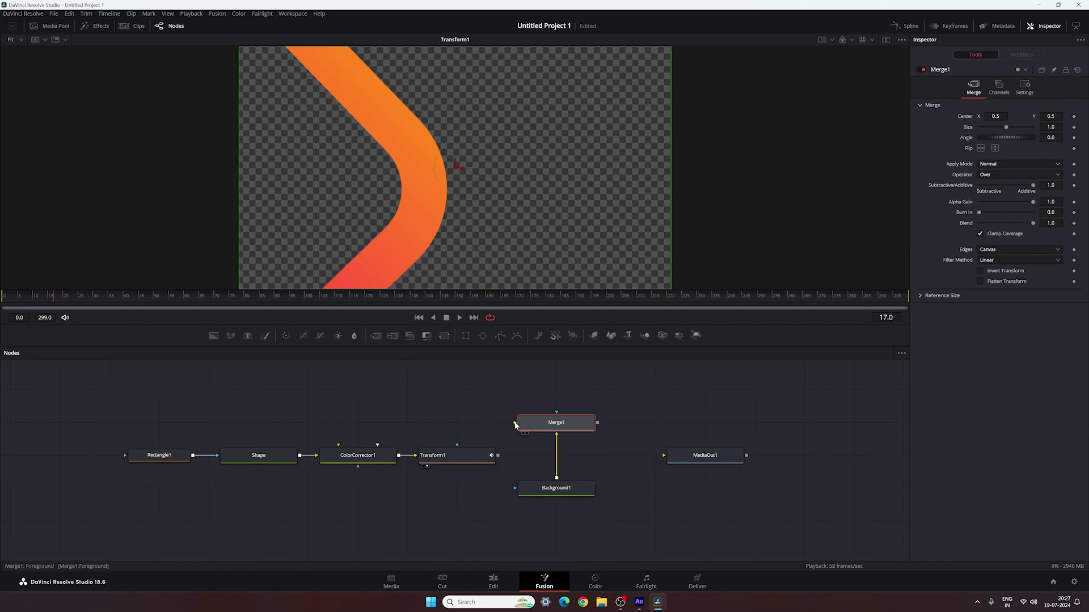
Connect Transform1 to the Merge node's foreground and display the Merge, placing it in line with the chain
drag(515, 423, 434, 458)
key(1)
drag(570, 422, 570, 456)
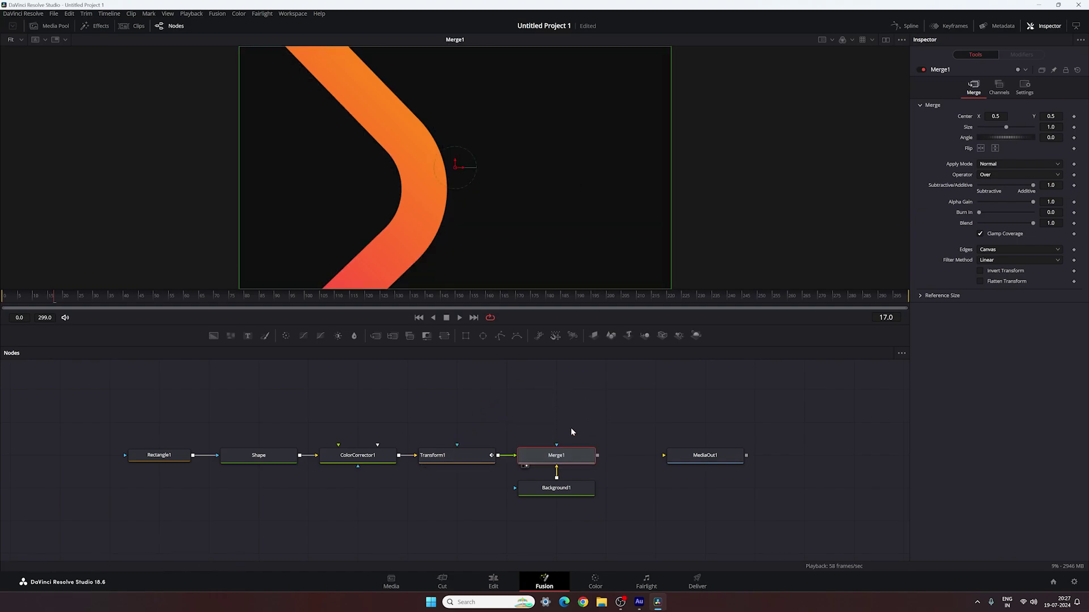
Examine the merged shape over the background at frame 145 and deselect the Merge node
mouse_move(429, 307)
mouse_down()
mouse_move(176, 319)
mouse_move(216, 295)
mouse_move(444, 301)
mouse_up()
click(488, 429)
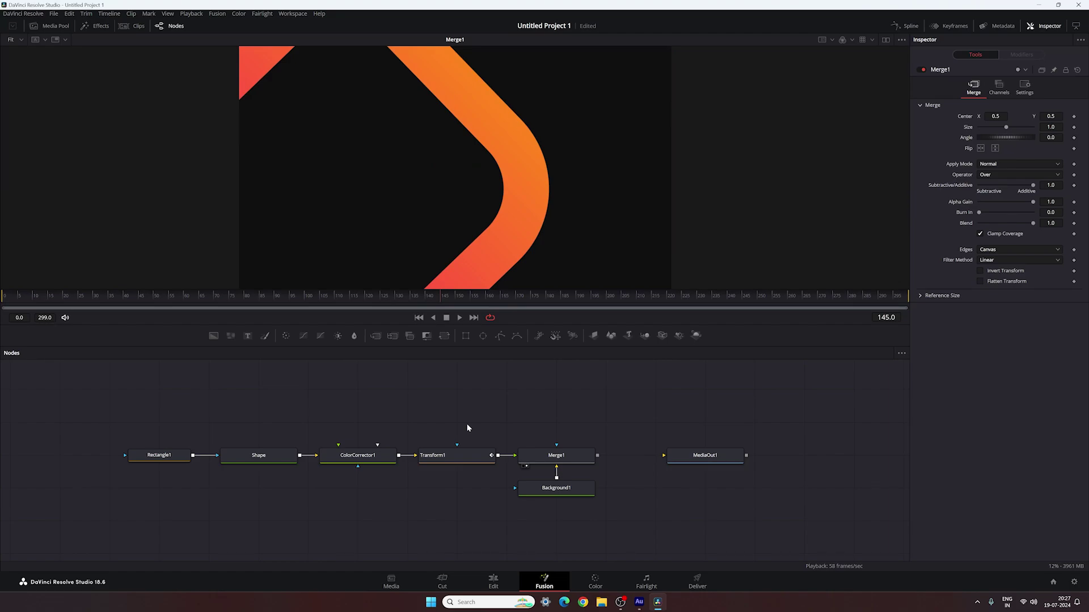
Redirect the Shape node's linear gradient to run diagonally across the outline from pink at the lower right to orange at the upper left
click(280, 458)
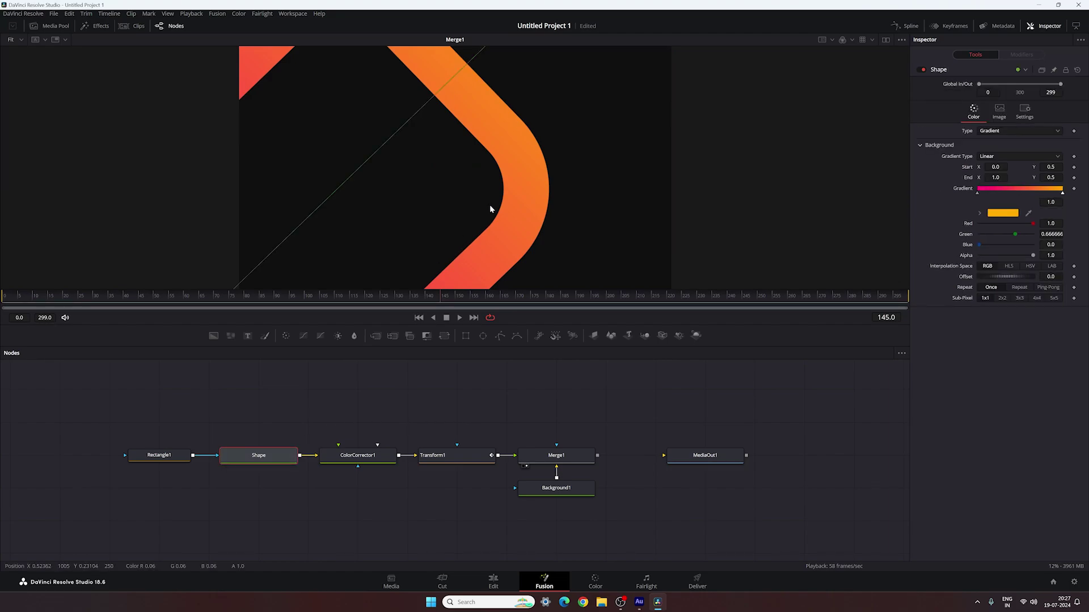
scroll(485, 170, down, 4)
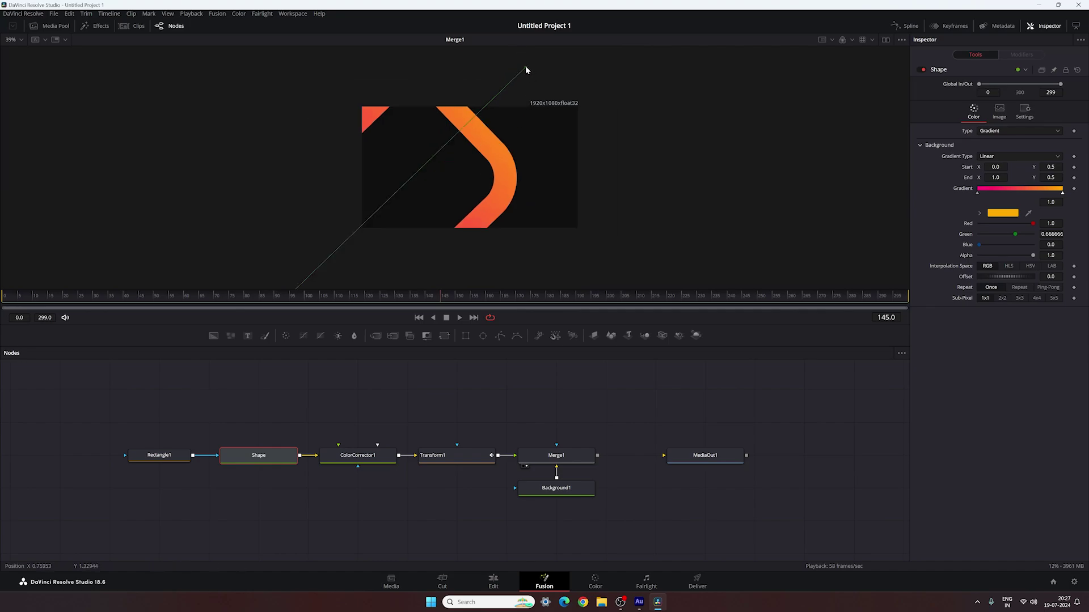
drag(525, 67, 396, 92)
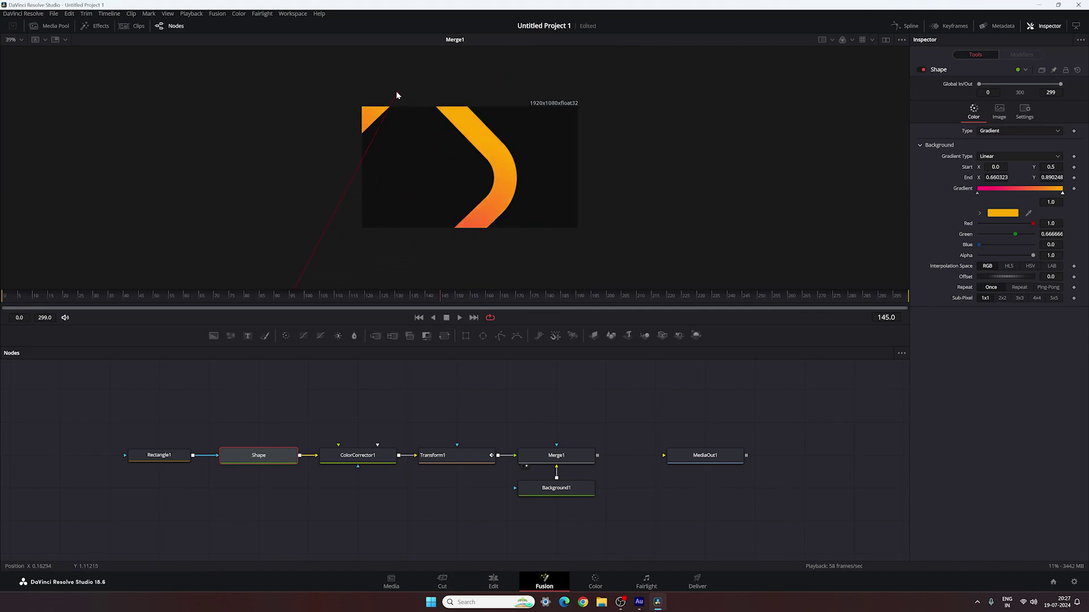
scroll(294, 270, down, 1)
drag(288, 269, 542, 275)
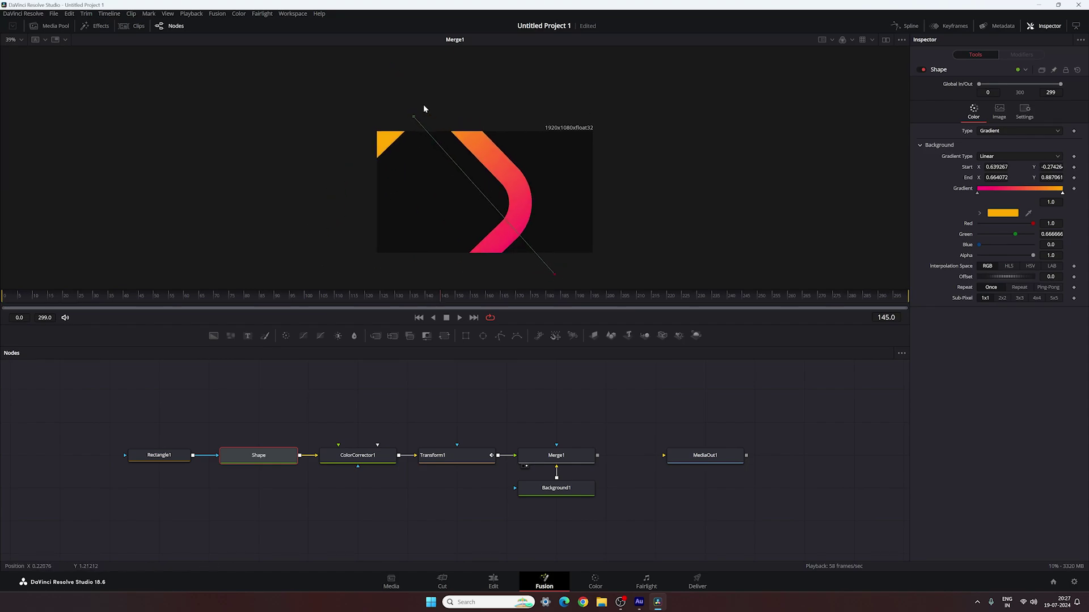
Fine-tune the Shape gradient's endpoints to about 0.63, -0.34 for the start and 0.71, 1.05 for the end
drag(414, 118, 384, 96)
drag(554, 275, 594, 281)
drag(386, 96, 401, 85)
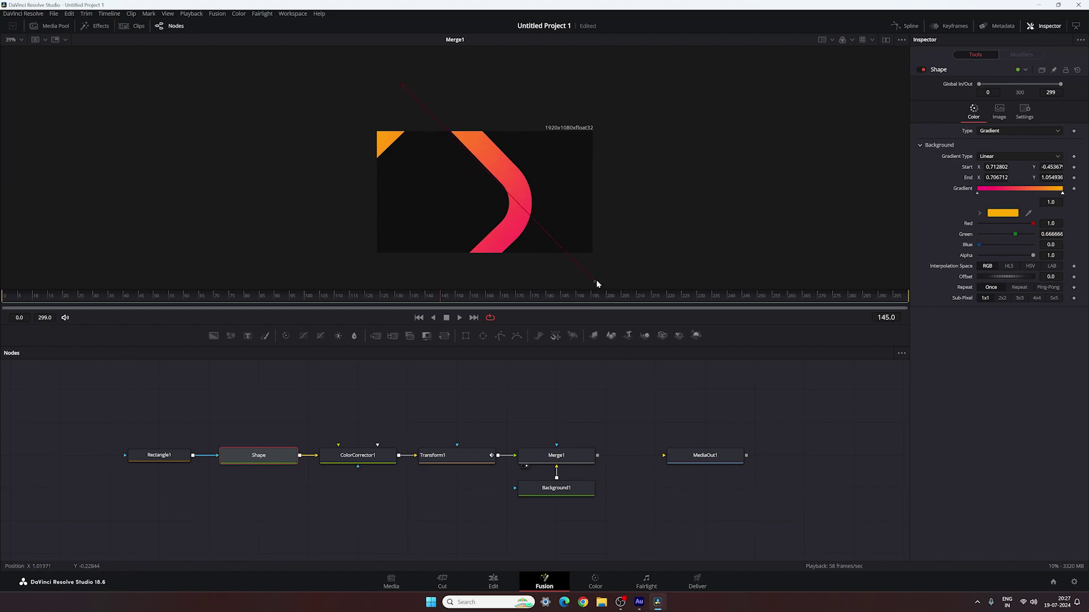
drag(595, 281, 563, 286)
click(16, 39)
click(22, 54)
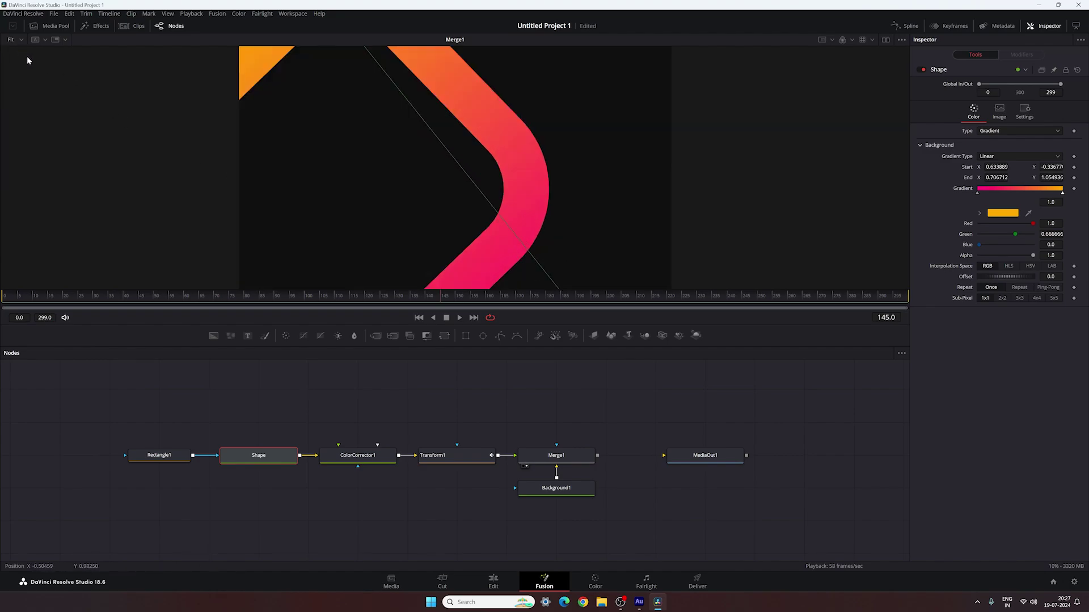
click(444, 387)
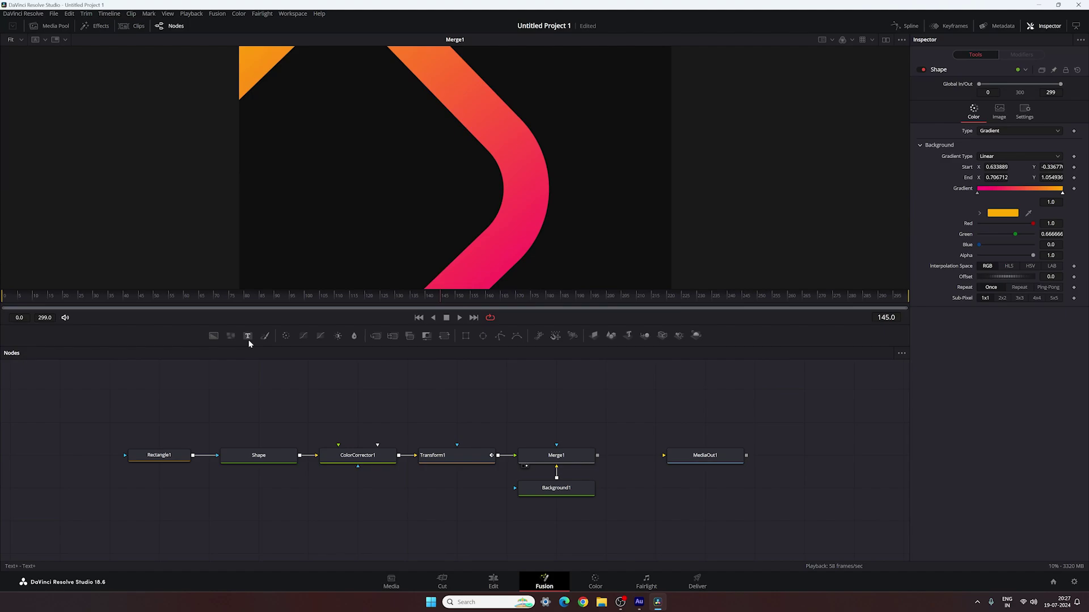
Add a Text+ node above ColorCorrector1, merge it over Merge1's output, and enter the text "Quick"
drag(247, 339, 358, 424)
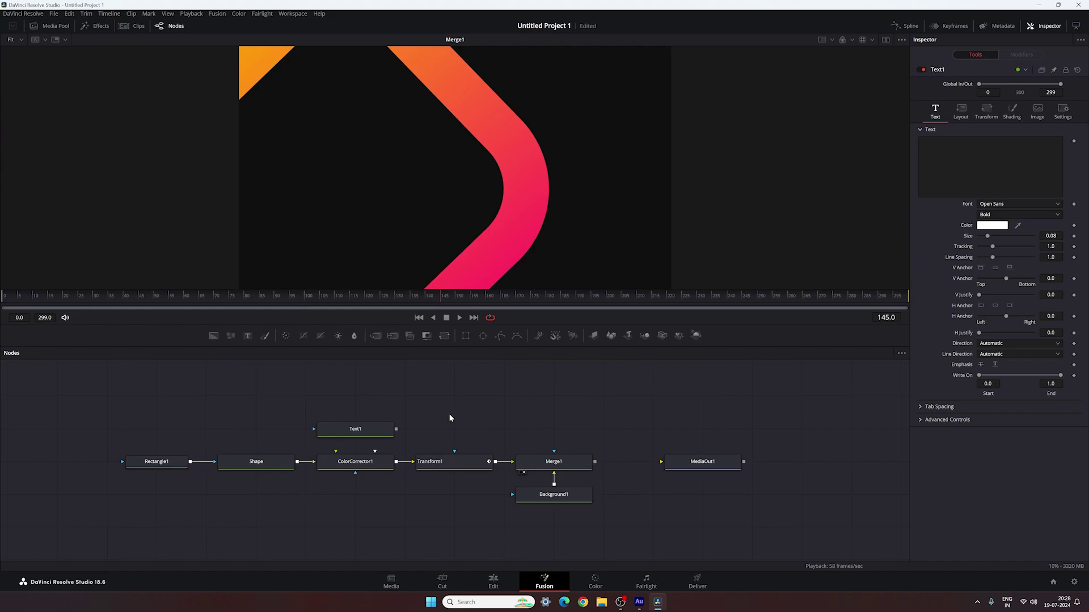
drag(397, 430, 579, 206)
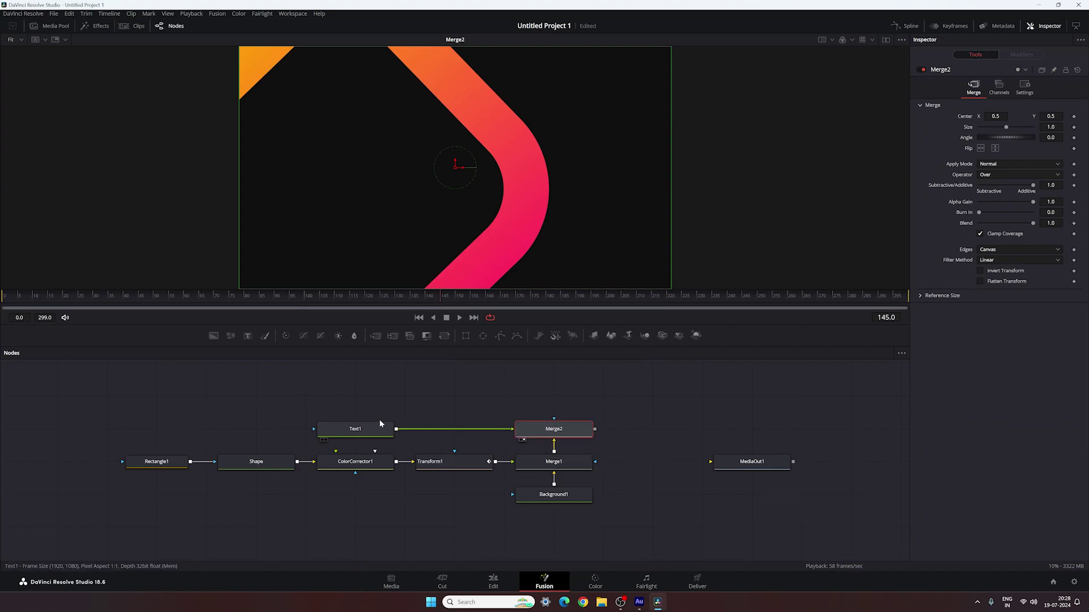
click(369, 435)
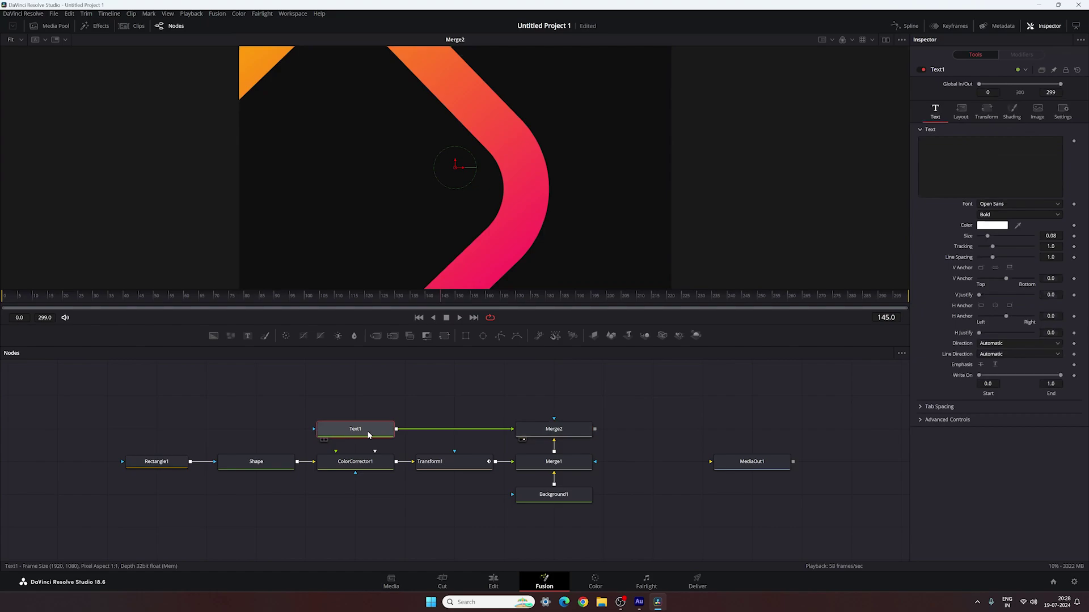
click(989, 165)
text(Q)
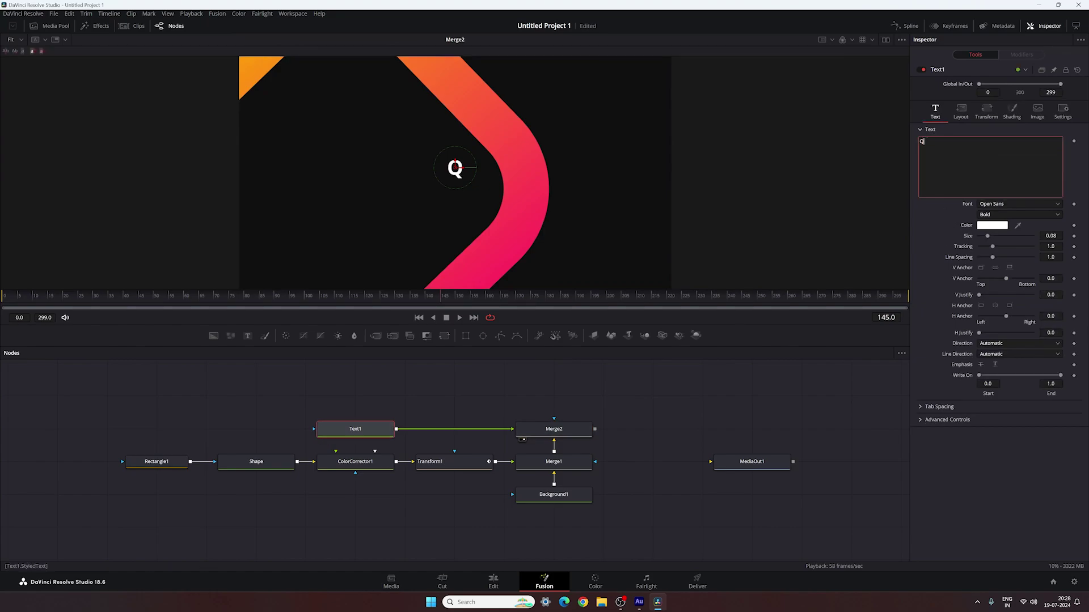
text(uick)
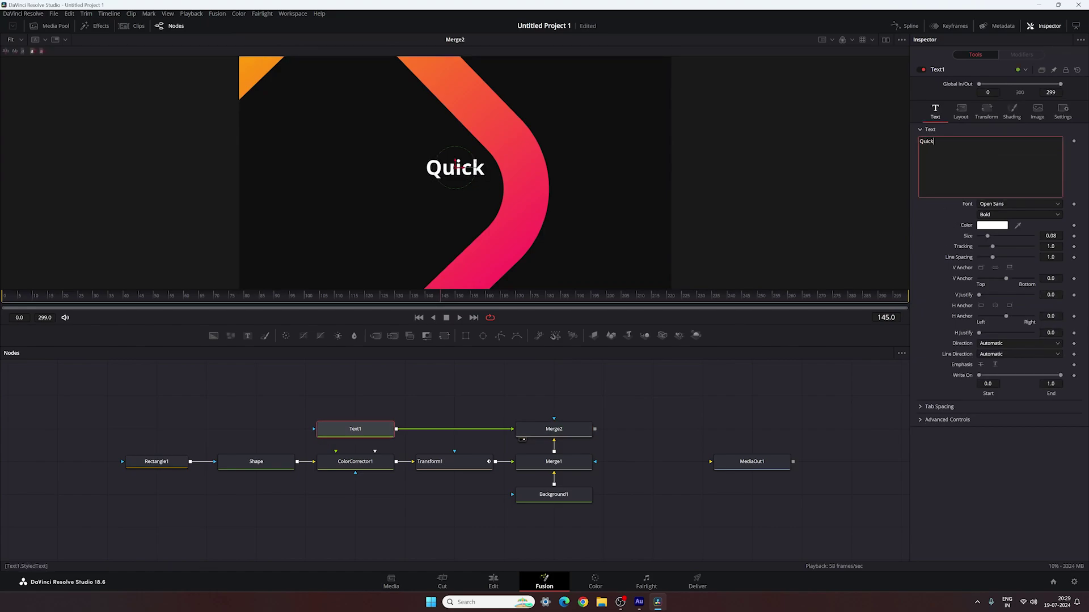
Set the font of the "Quick" text to Gotham in the Medium style
click(988, 205)
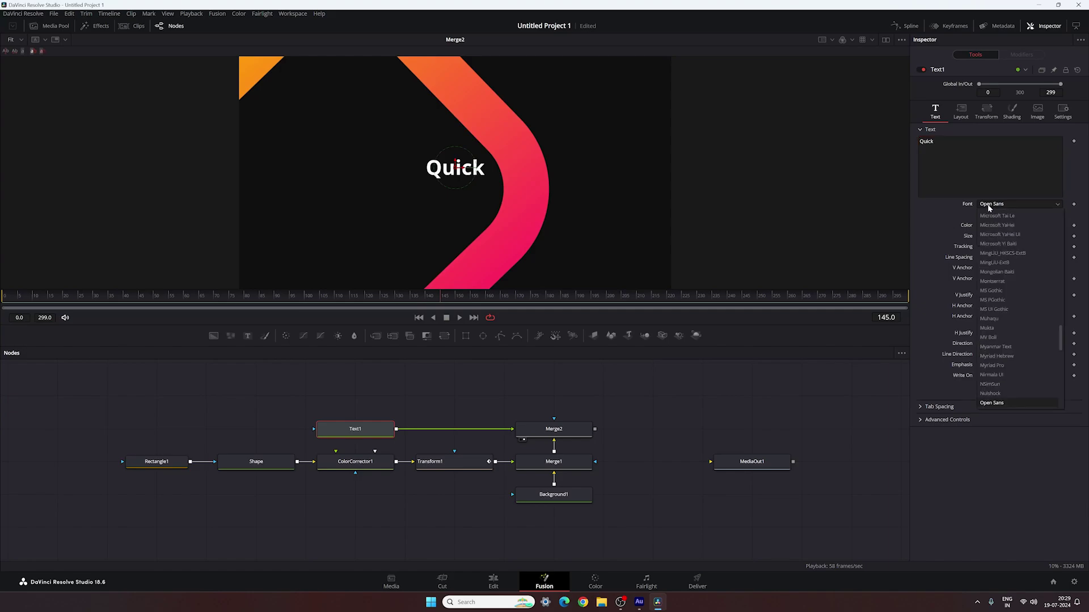
scroll(988, 303, up, 15)
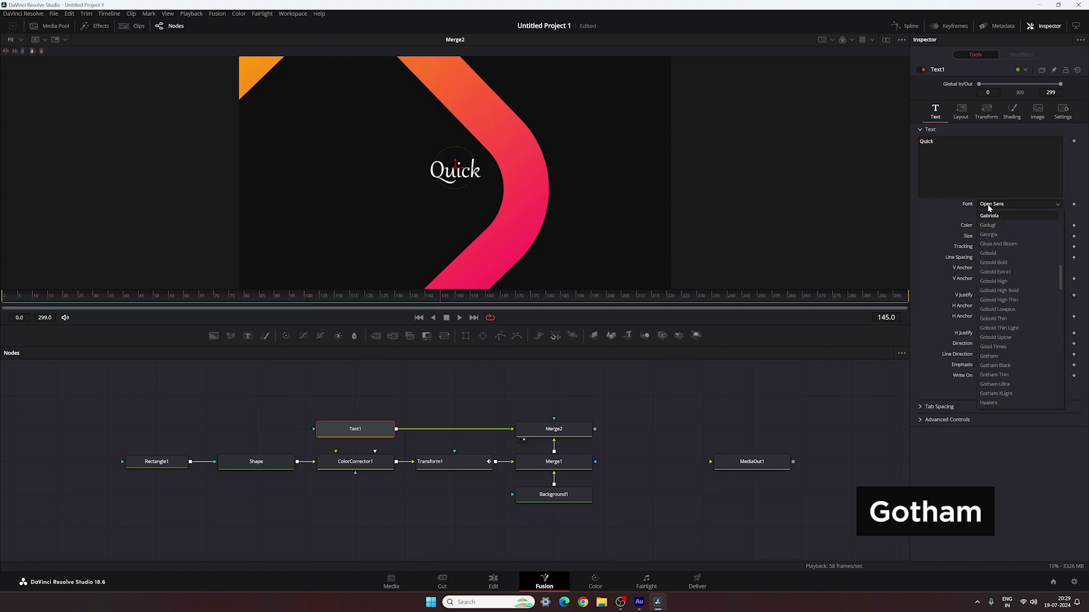
click(990, 355)
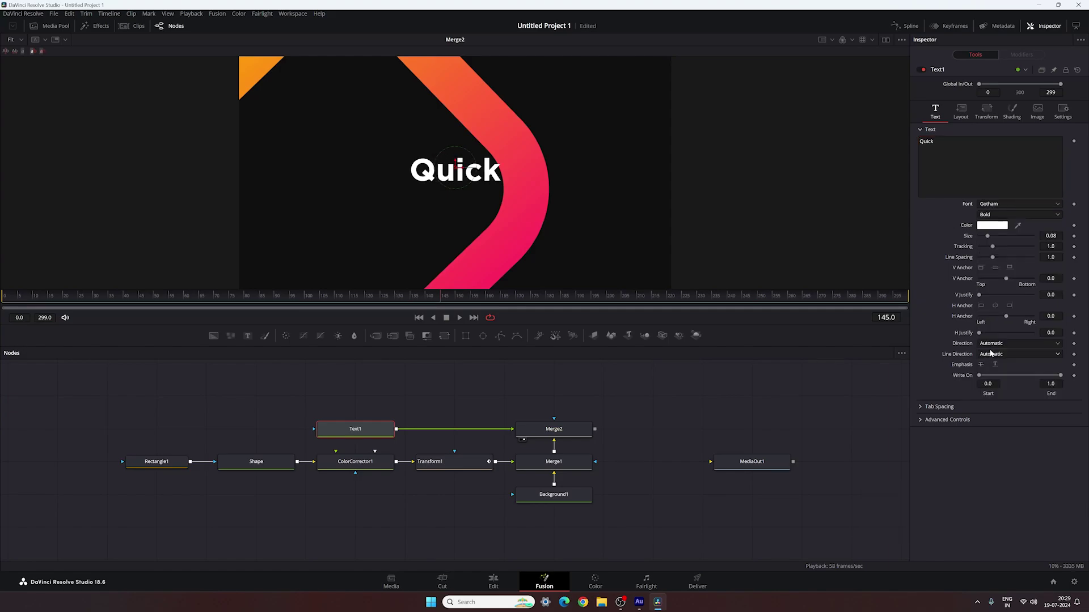
click(999, 216)
click(993, 244)
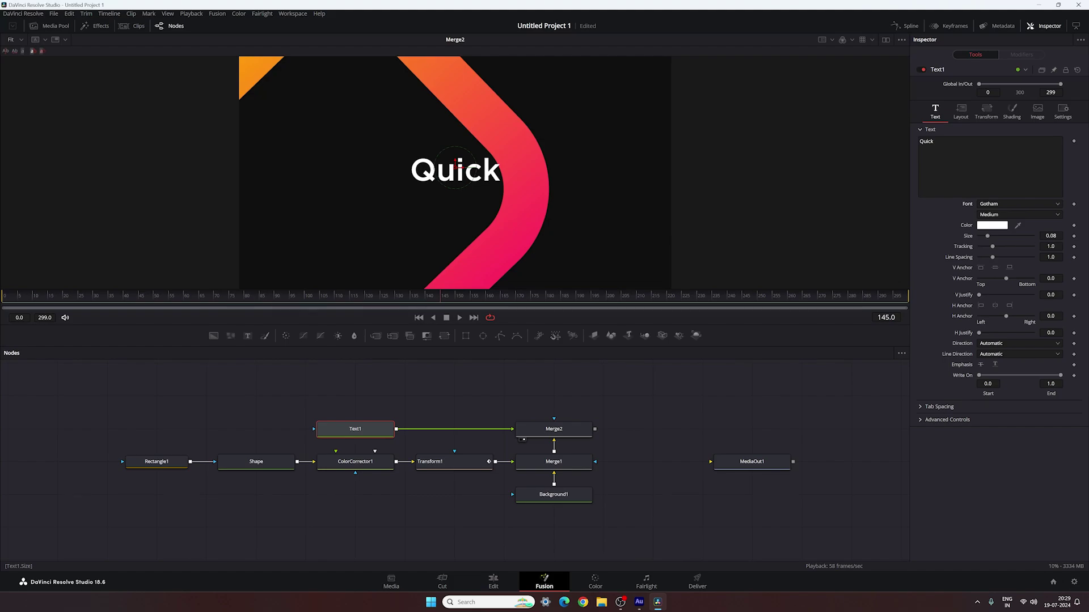
Set the text's tracking to 0.95 and anchor it horizontally to the left
click(1051, 246)
text(0)
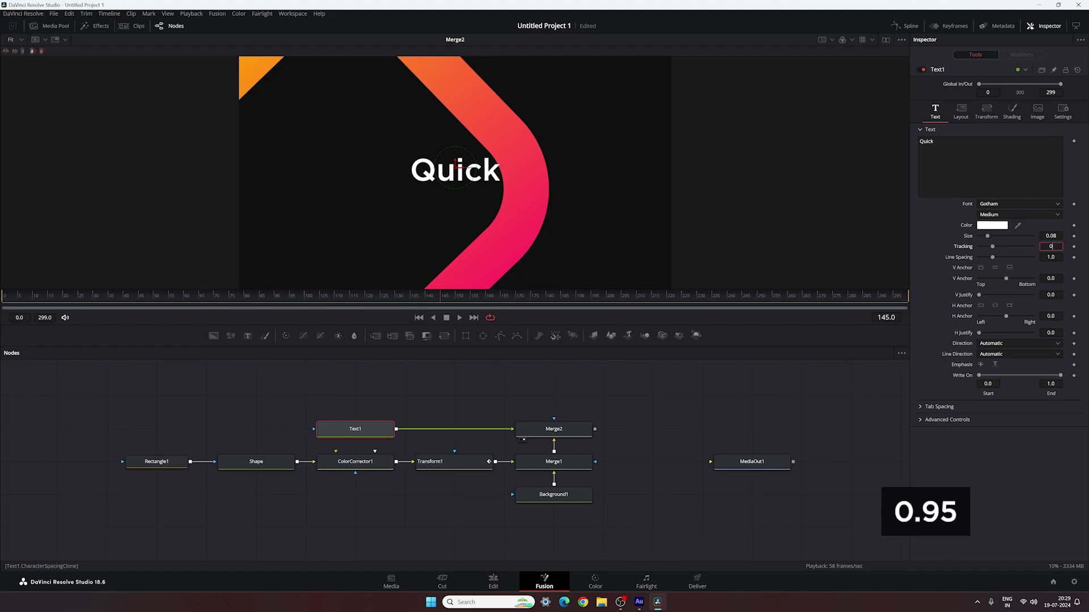
text(.95)
key(Tab)
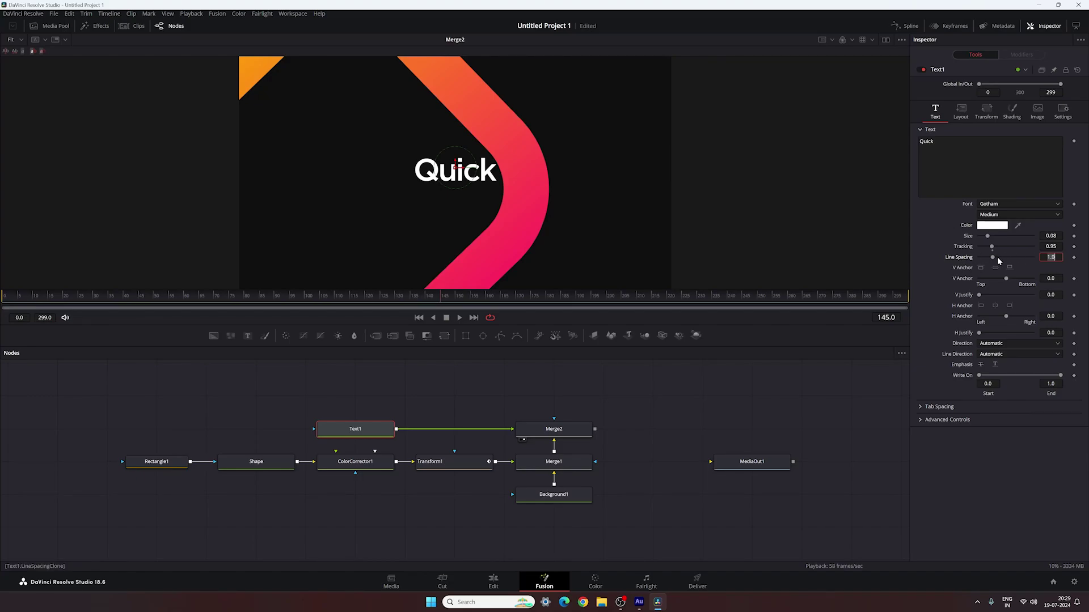
click(981, 306)
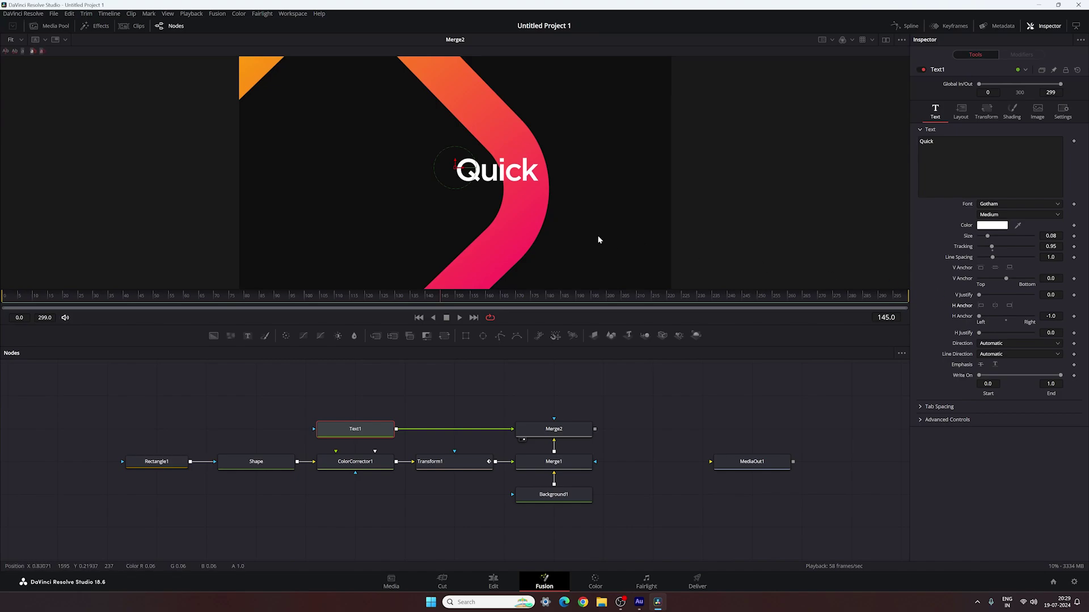
Show the viewer guides and enlarge the viewer area above the node graph
right_click(393, 123)
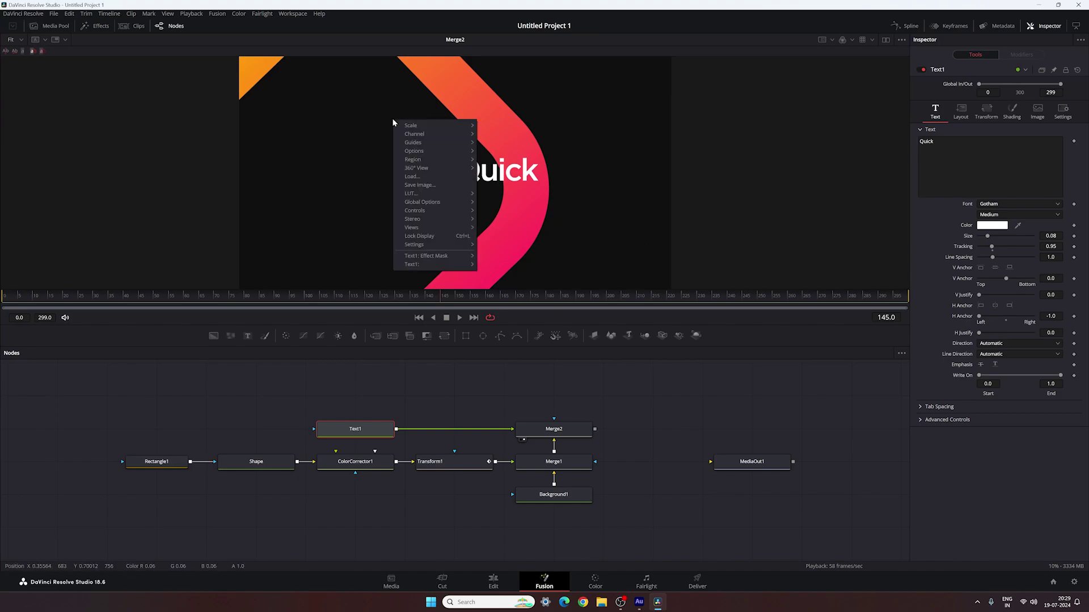
mouse_move(417, 142)
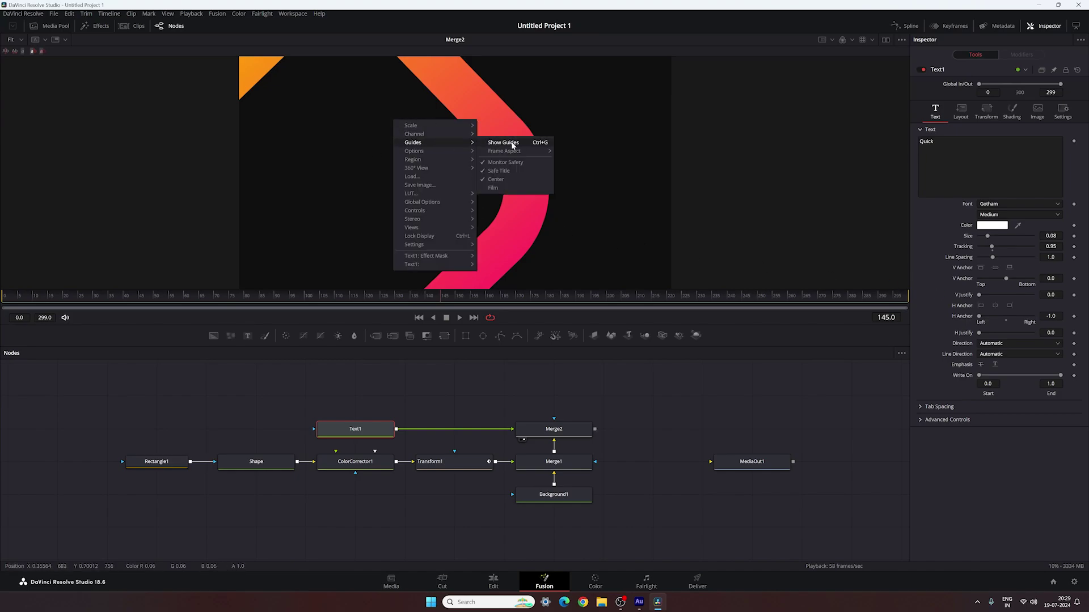
click(512, 145)
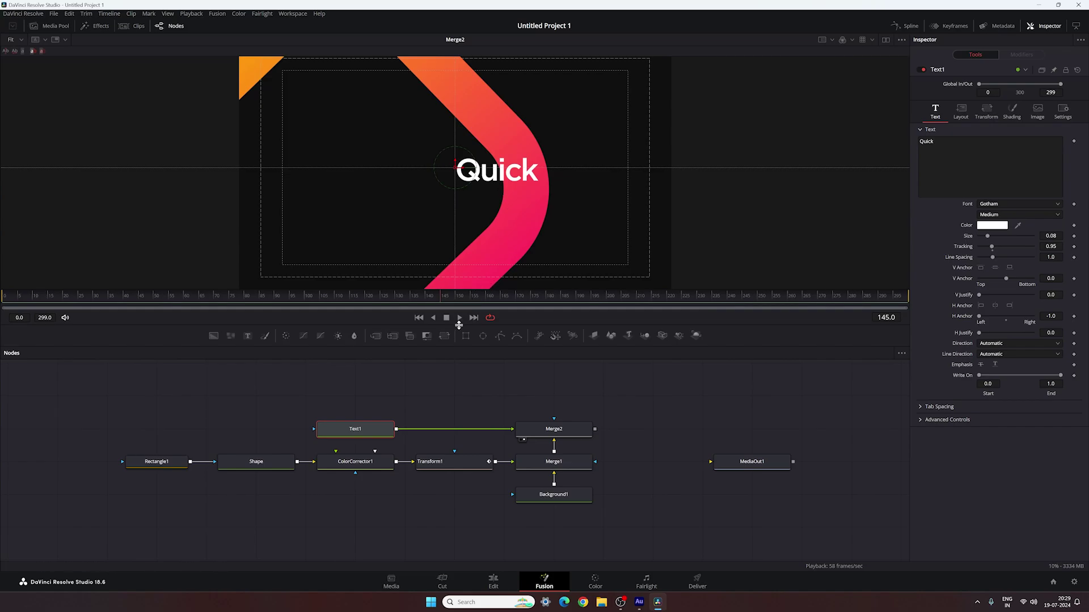
drag(459, 324, 465, 397)
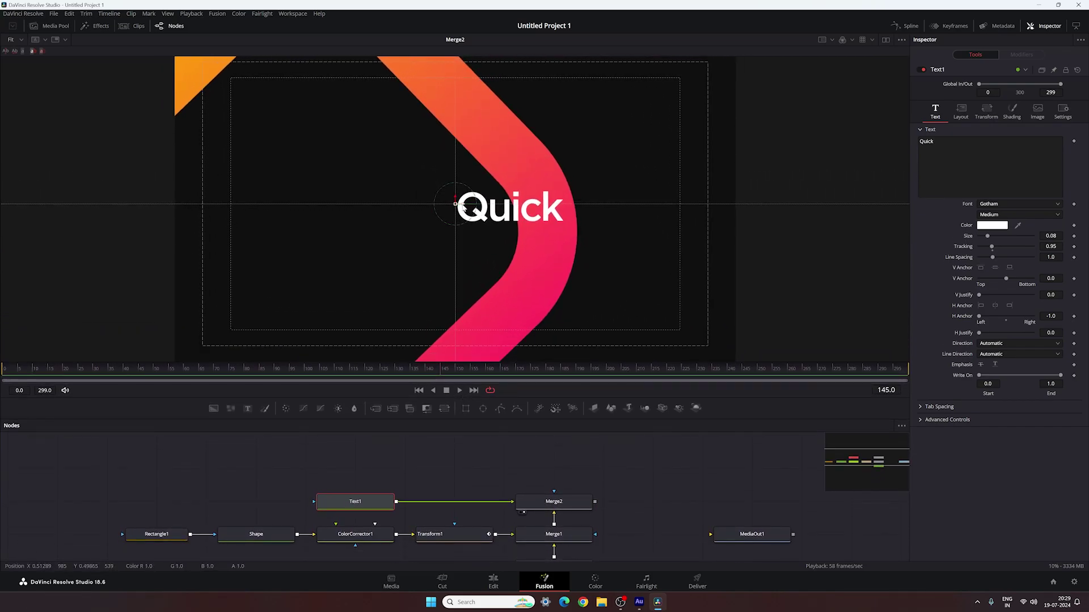
Move the "Quick" text to the left safe-title guide just above the horizontal center line, at about X 0.10, Y 0.58
drag(475, 211, 229, 203)
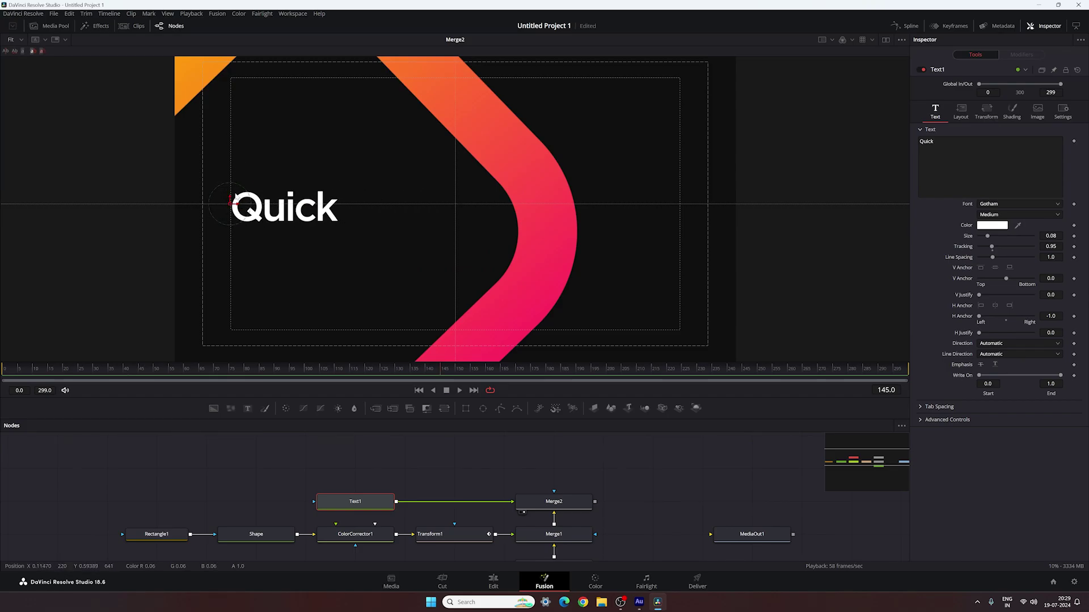
drag(230, 200, 231, 175)
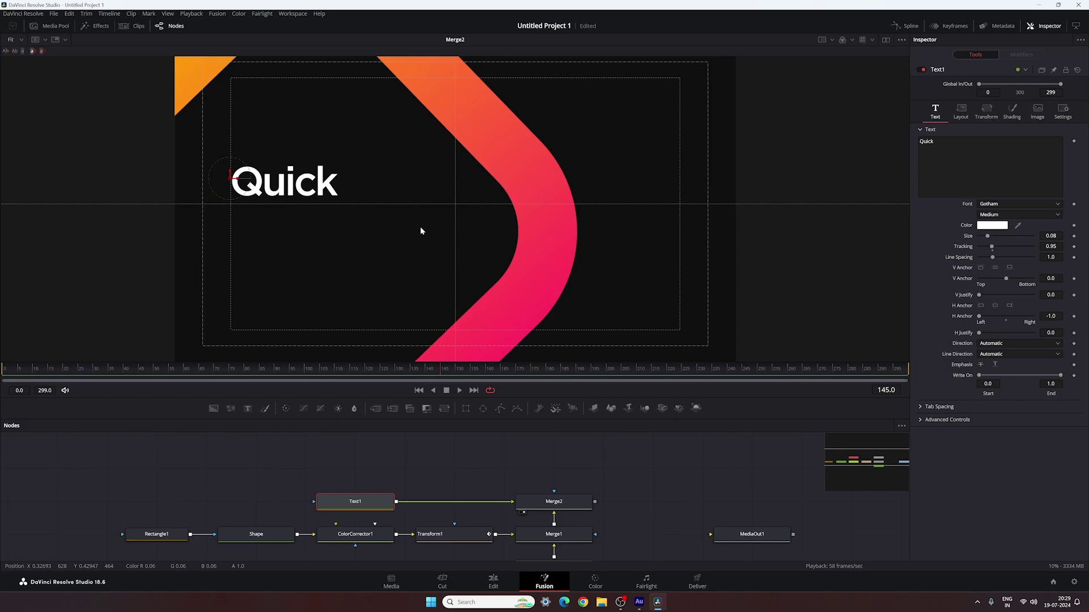
click(518, 471)
Add a Rectangle mask node beside Text1 and connect it to Text1's effect mask input
scroll(496, 460, left, 2)
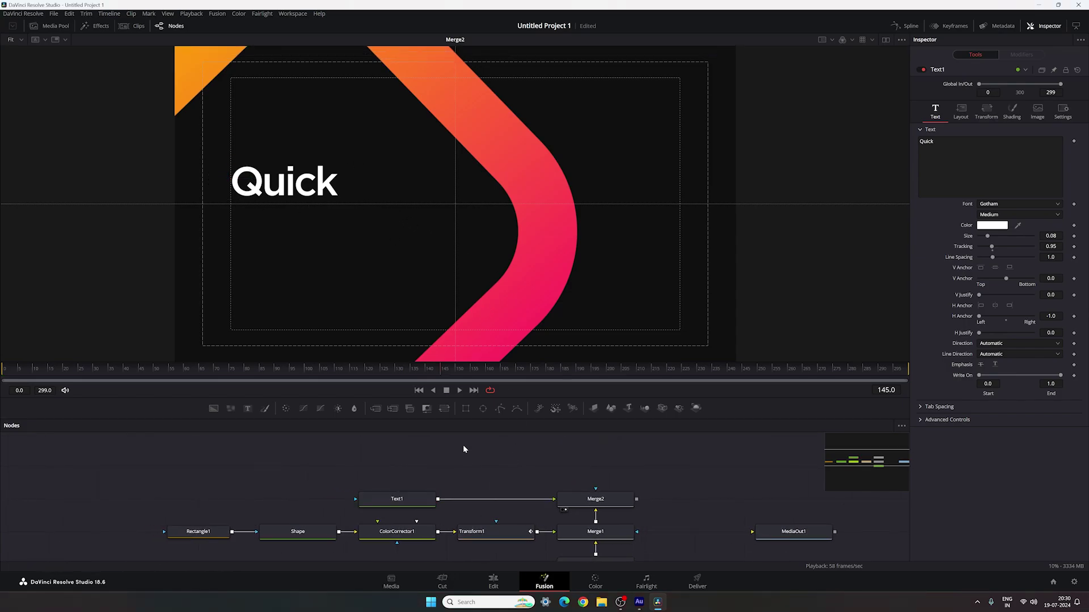
drag(465, 408, 300, 500)
drag(357, 452, 391, 499)
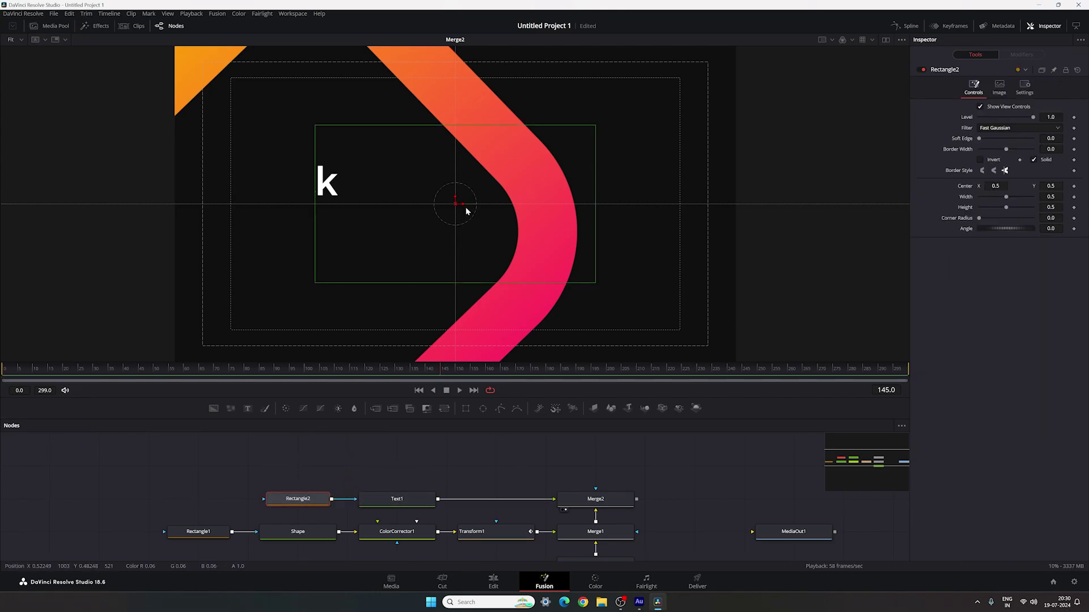
Fit the rectangle mask around "Quick" with its lower edge on the center guide, about 0.155 high and centered near X 0.30, Y 0.58
drag(455, 206, 367, 204)
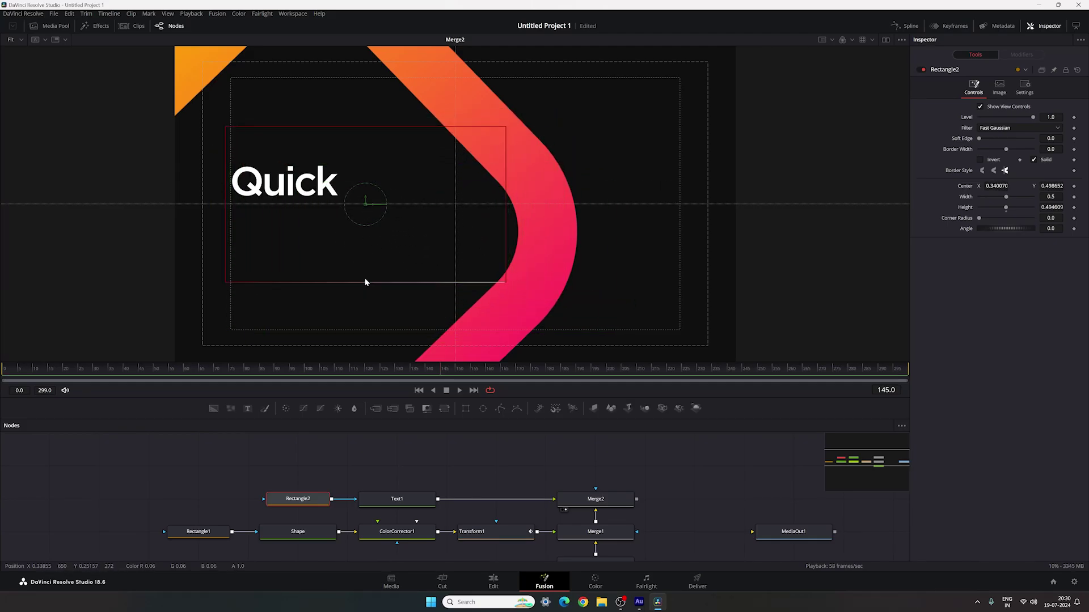
drag(365, 282, 344, 175)
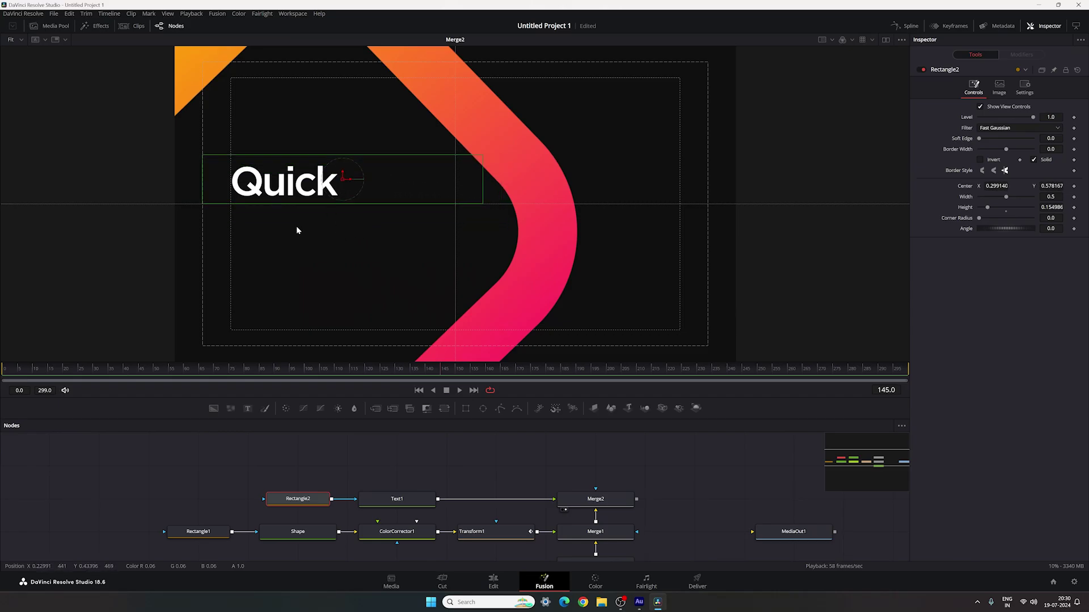
scroll(295, 226, up, 3)
drag(360, 180, 420, 241)
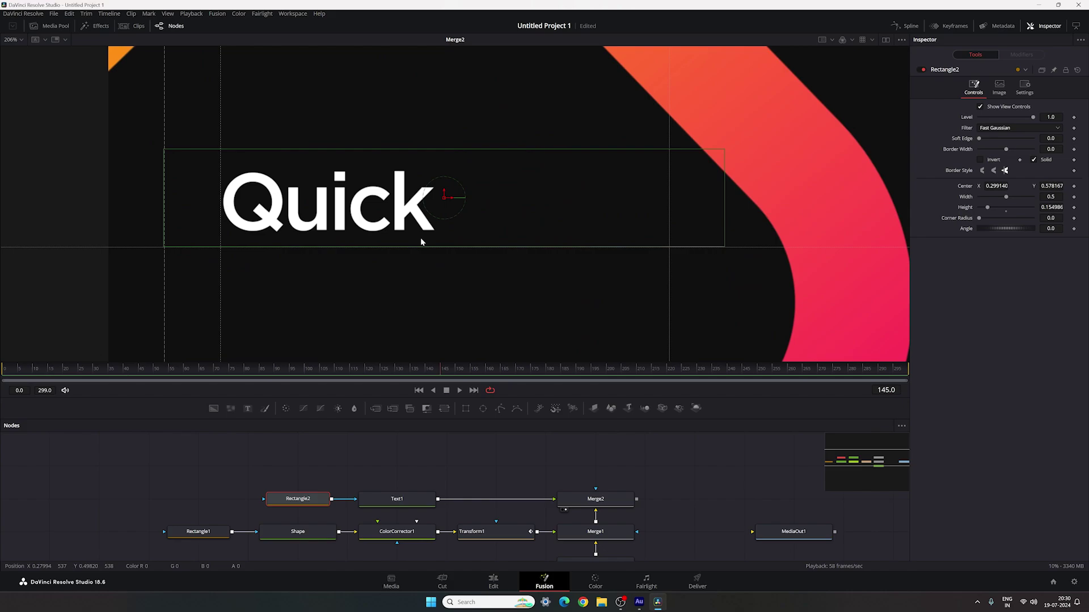
drag(444, 194, 445, 195)
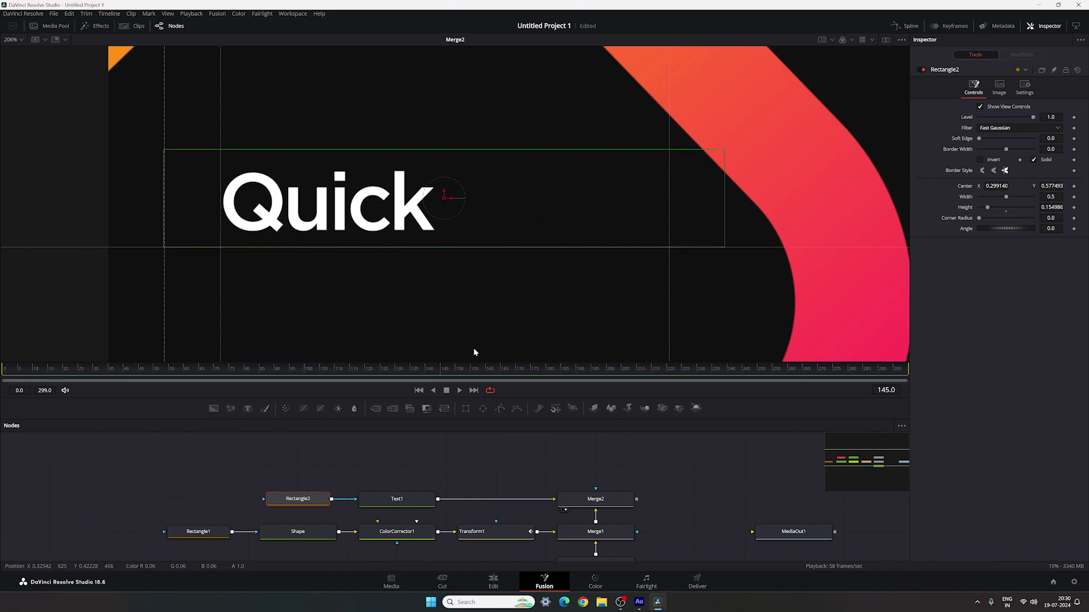
Animate the layout center of Text1 with a keyframe at frame 60
scroll(460, 448, down, 1)
click(411, 484)
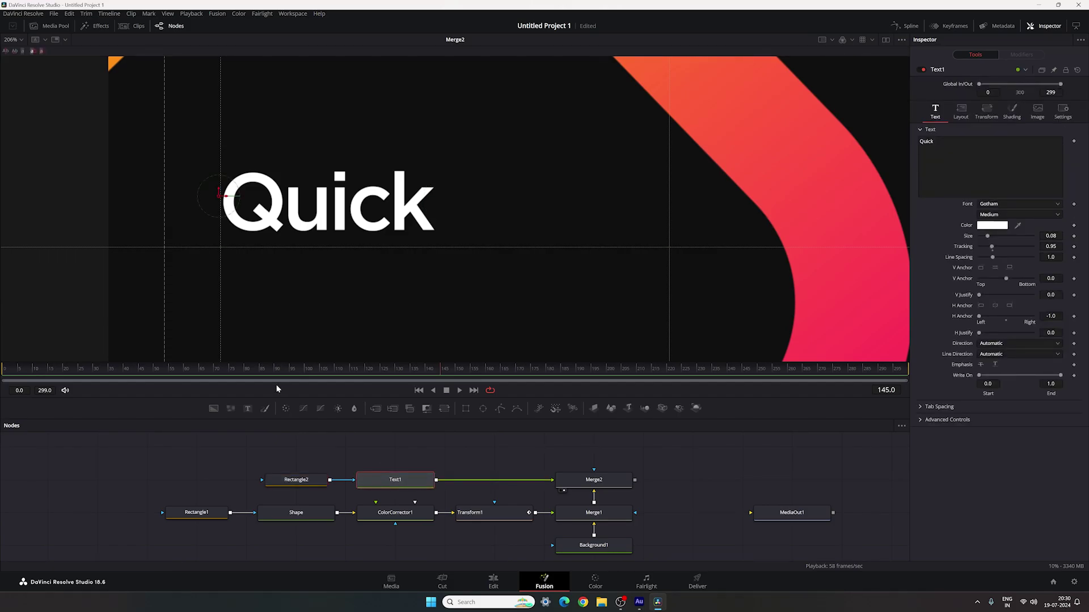
drag(258, 376, 188, 377)
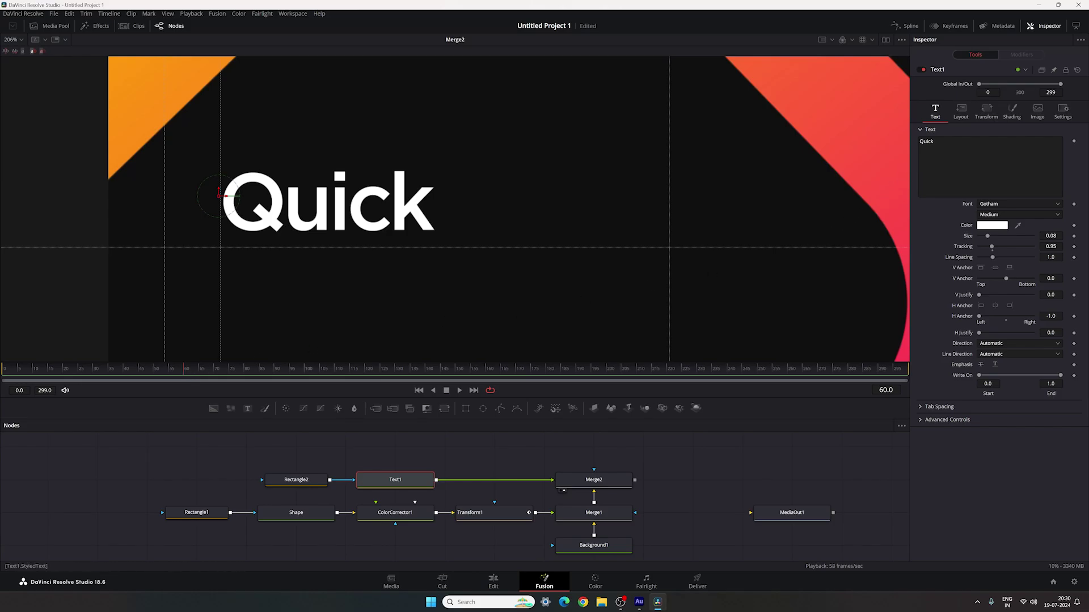
click(960, 114)
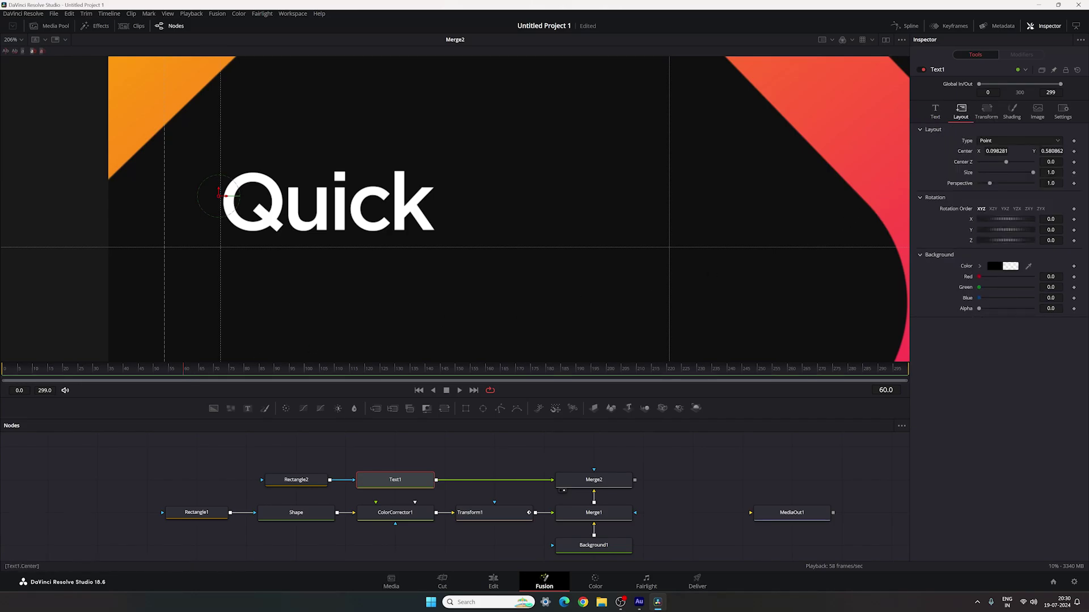
right_click(968, 153)
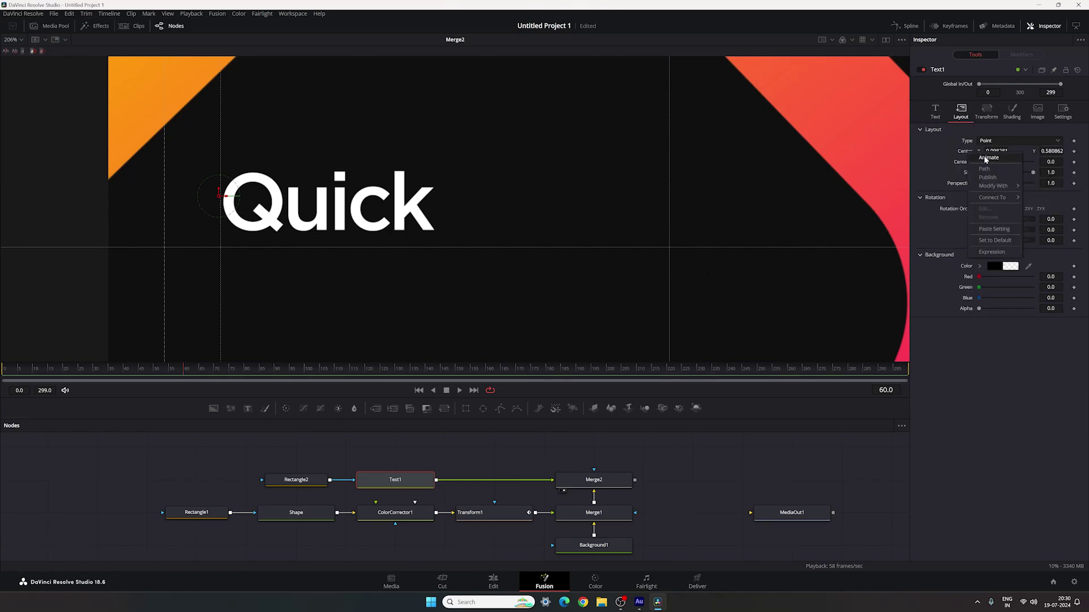
click(986, 159)
At frame 30, move "Quick" straight down below the mask to about Y 0.45, and scrub through the reveal
drag(189, 374, 96, 374)
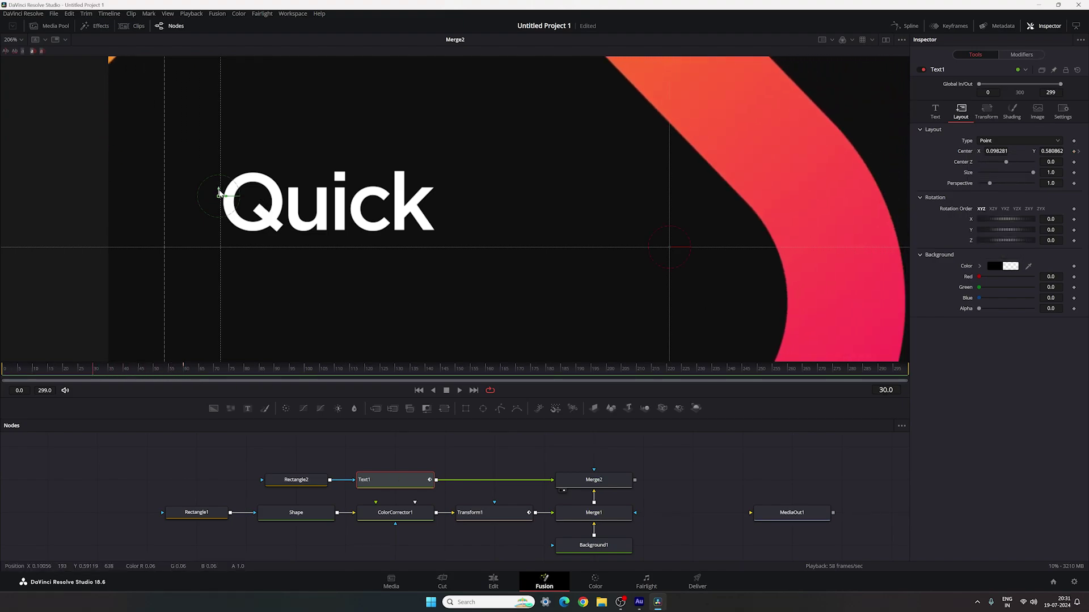
drag(218, 193, 207, 274)
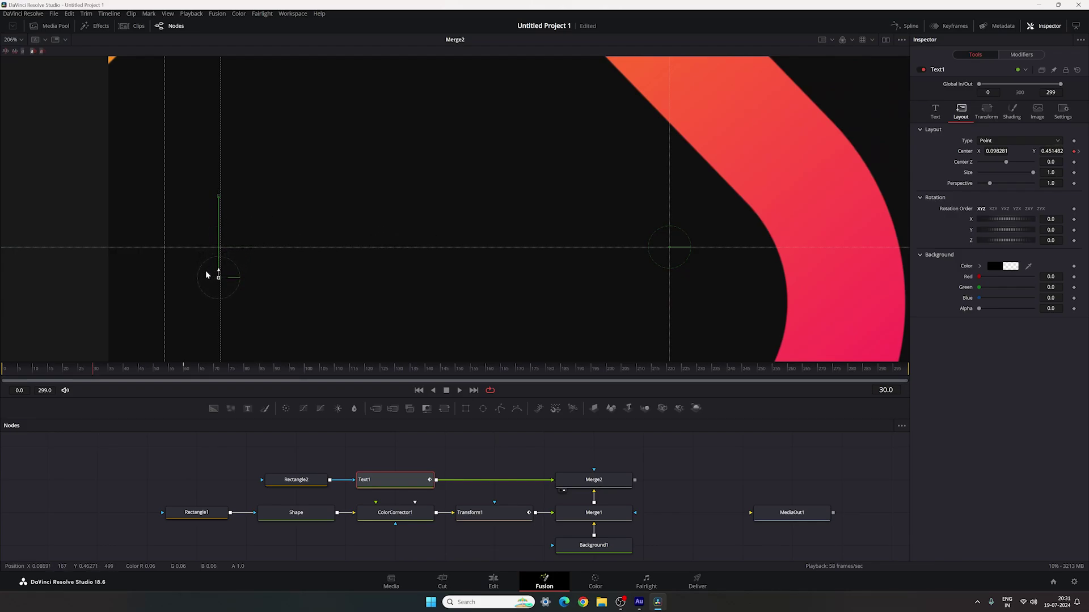
click(297, 480)
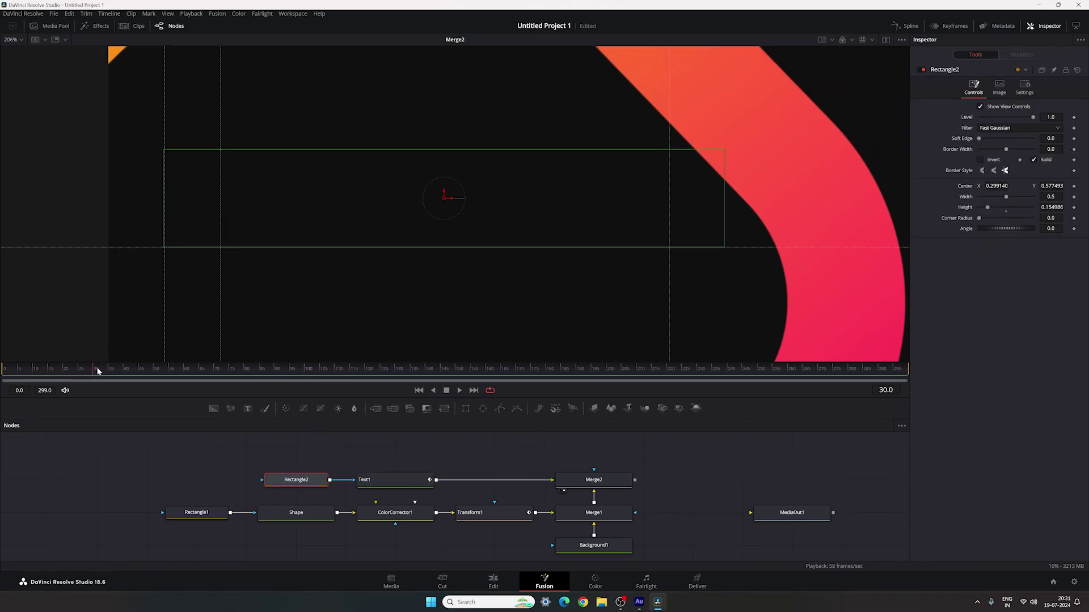
drag(98, 372, 241, 378)
click(321, 452)
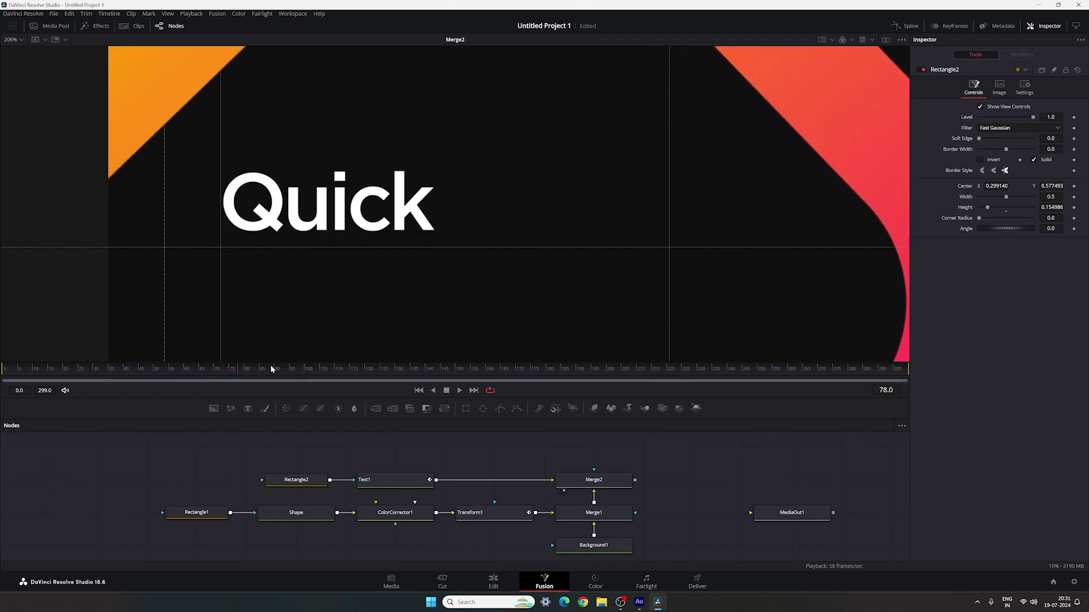
Show only the Text1 displacement curve in the Spline editor, fitted to the view, and save the project
click(906, 25)
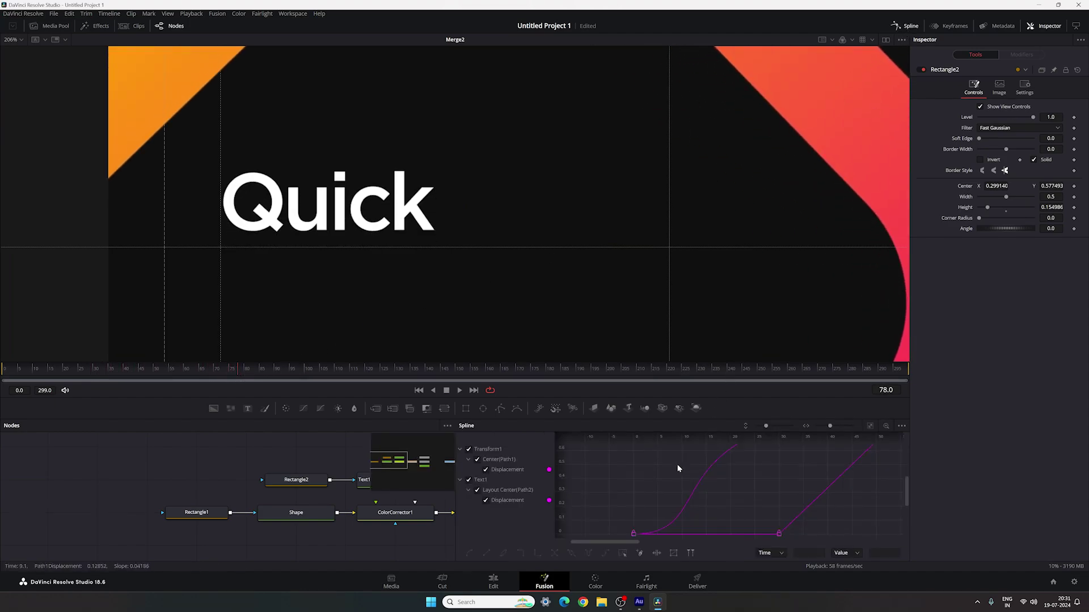
key(F4)
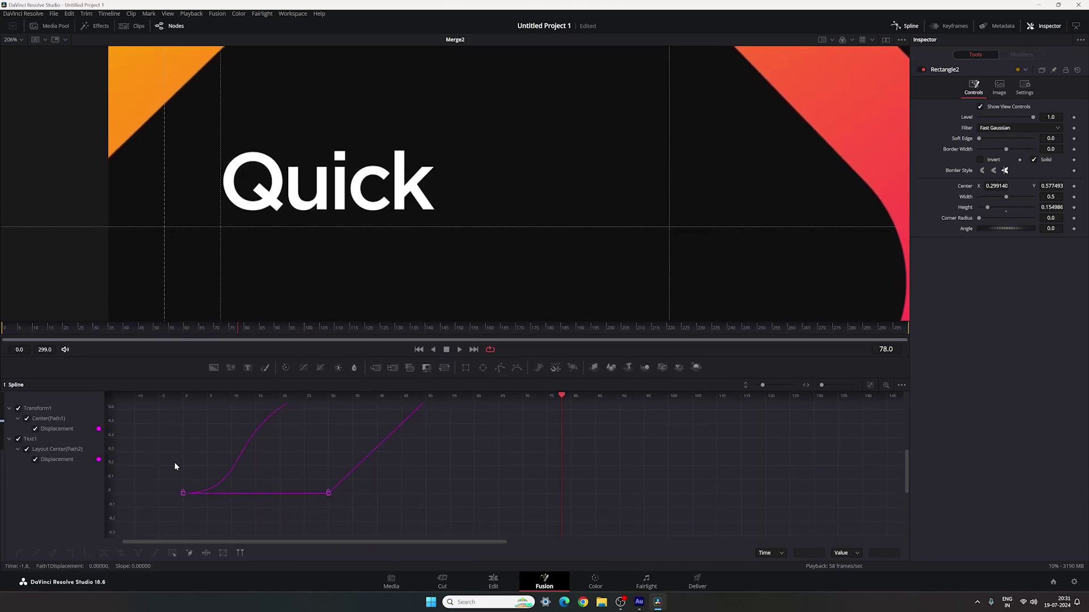
key(ctrl+s)
click(19, 408)
click(871, 389)
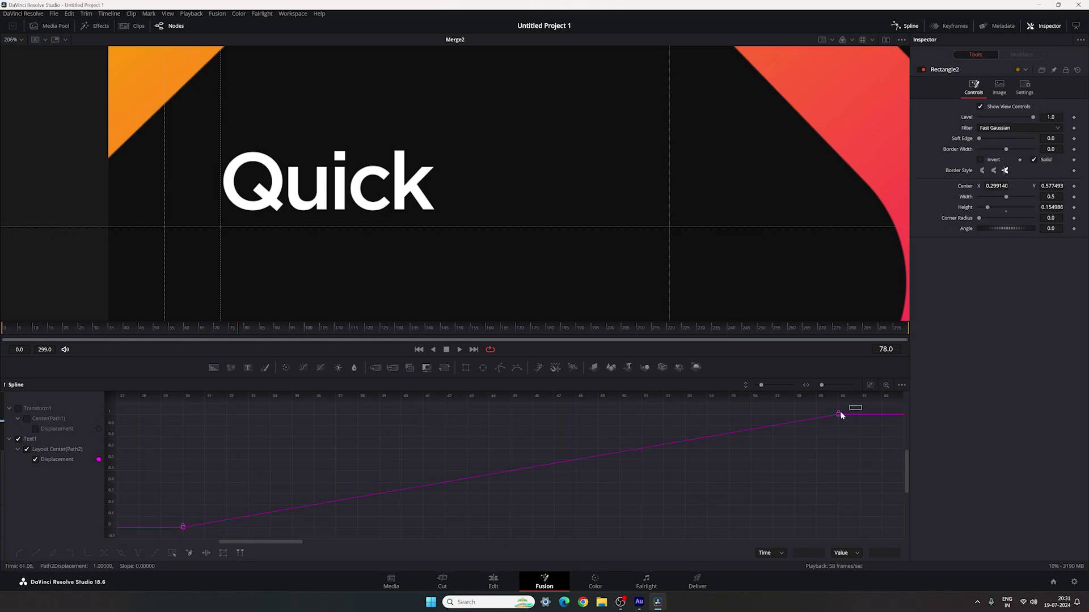
Smooth both Text1 displacement keyframes and extend the end keyframe's handle back to about frame 30 for a long ease-out
drag(862, 403, 168, 533)
key(s)
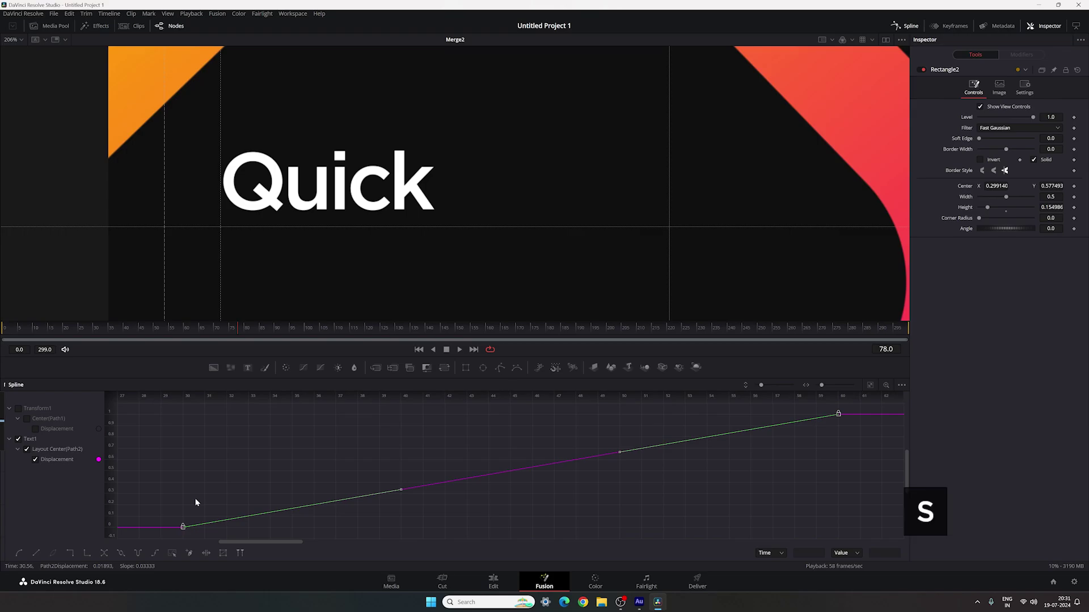
key(s)
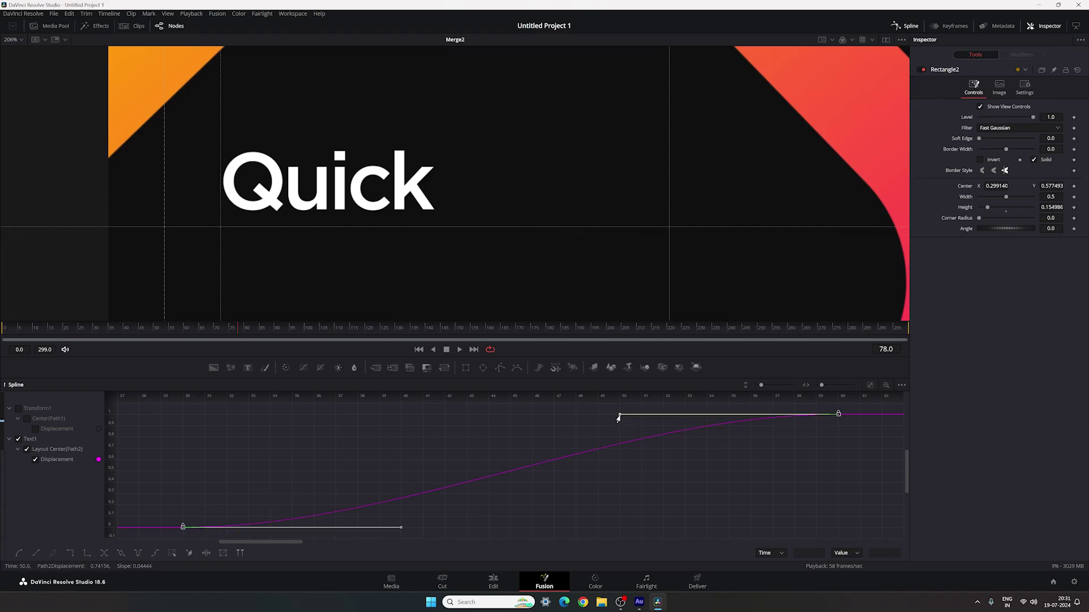
drag(620, 415, 183, 419)
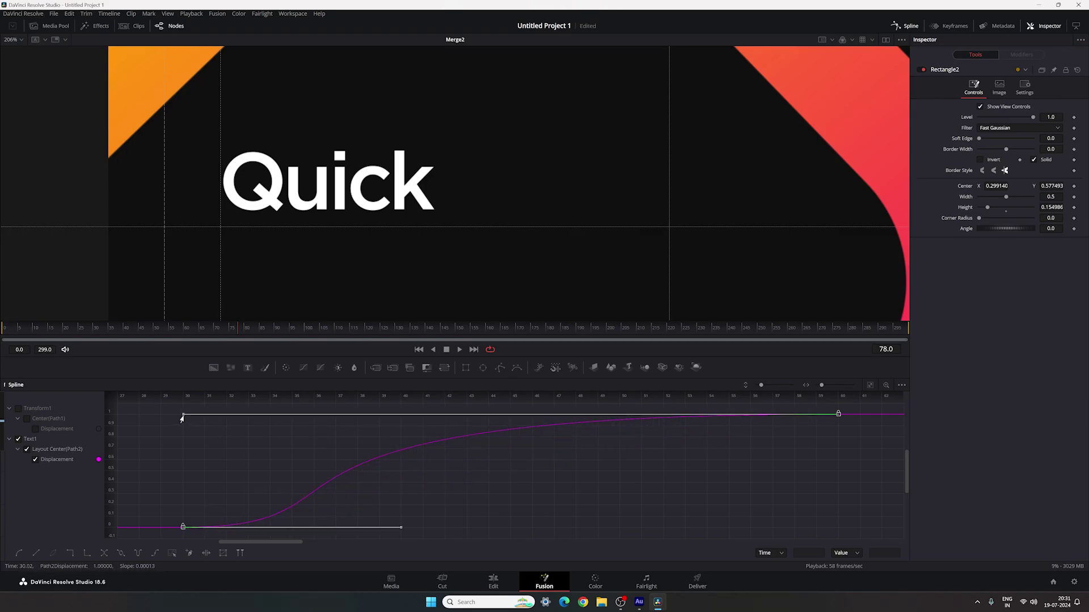
click(904, 25)
drag(437, 421, 434, 426)
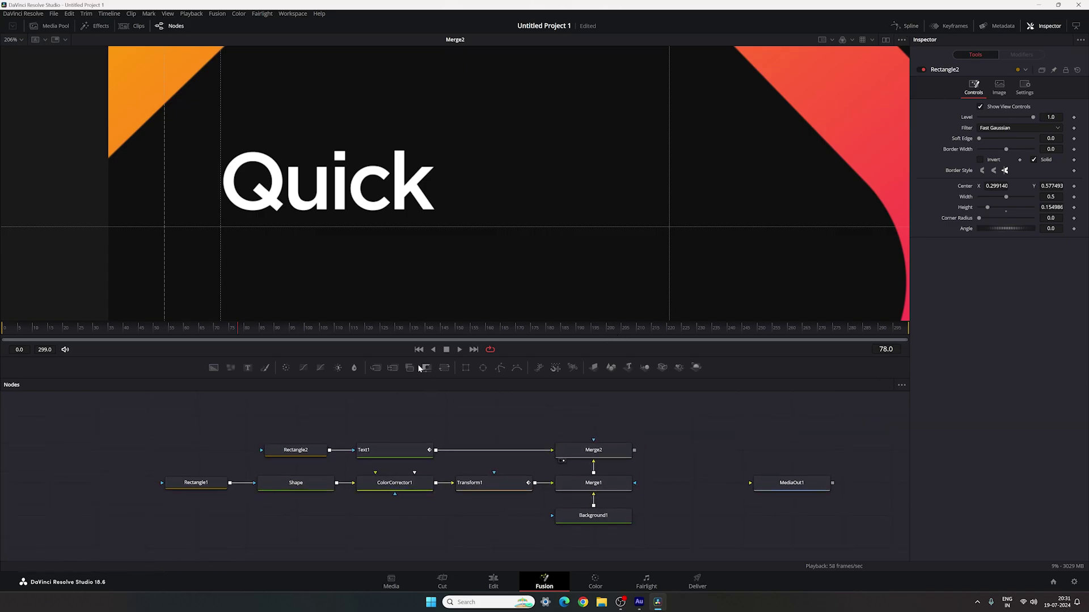
Play the composition from the start to check the eased reveal of "Quick"
click(446, 350)
click(460, 350)
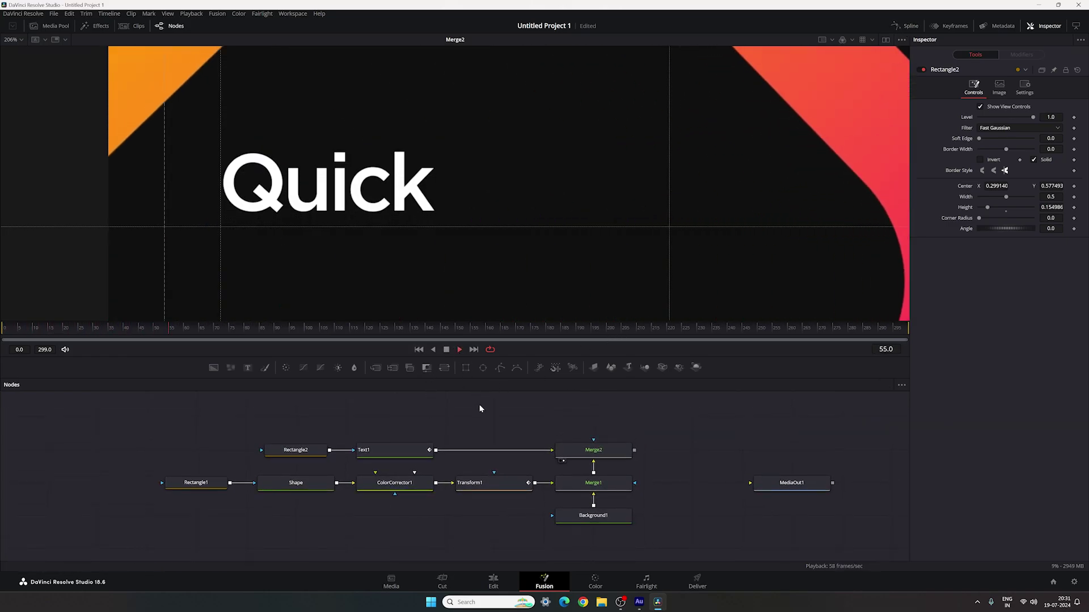
click(420, 350)
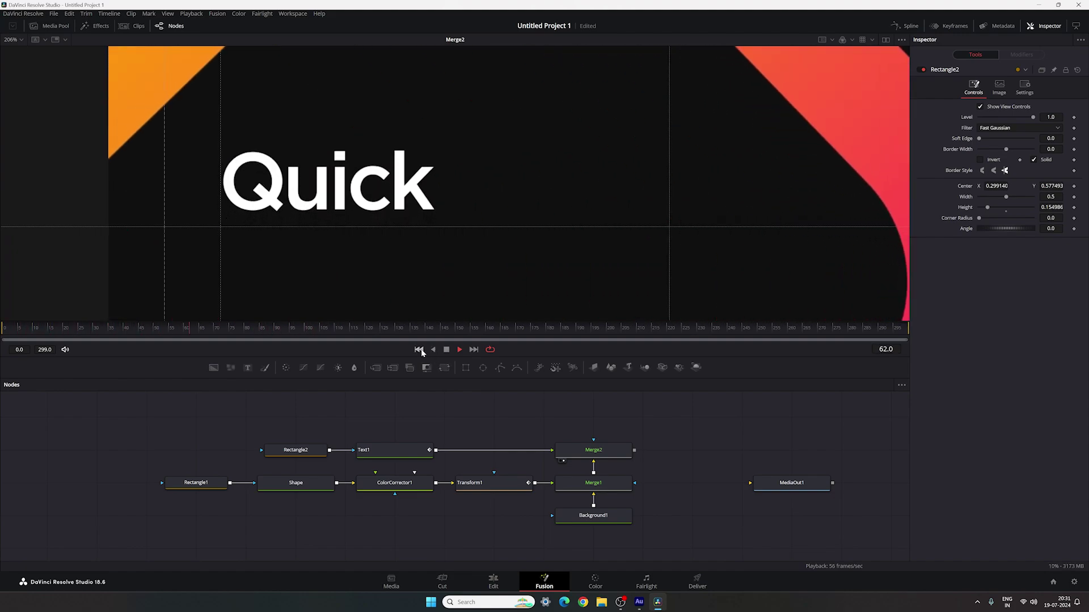
click(419, 350)
click(419, 350)
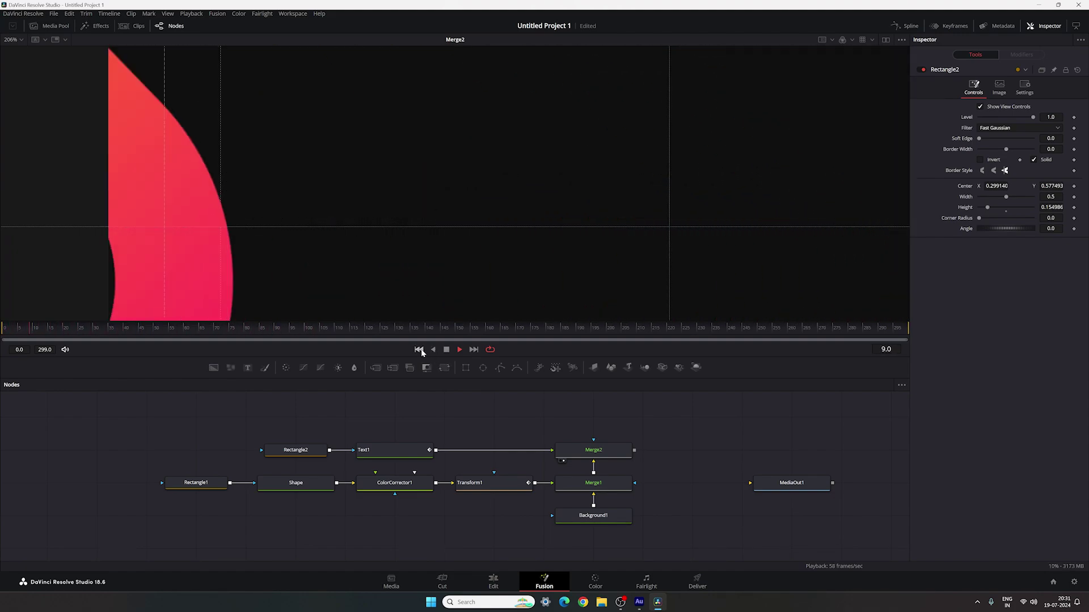
key(space)
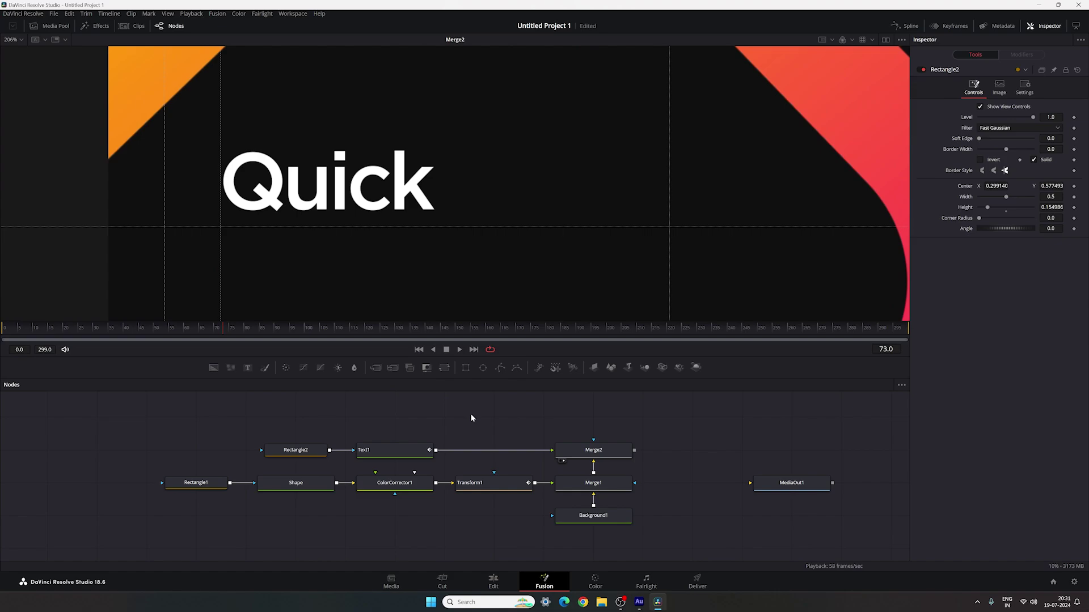
Duplicate Rectangle2 and Text1 together and place the copies directly above the originals in the node graph
drag(471, 418, 470, 430)
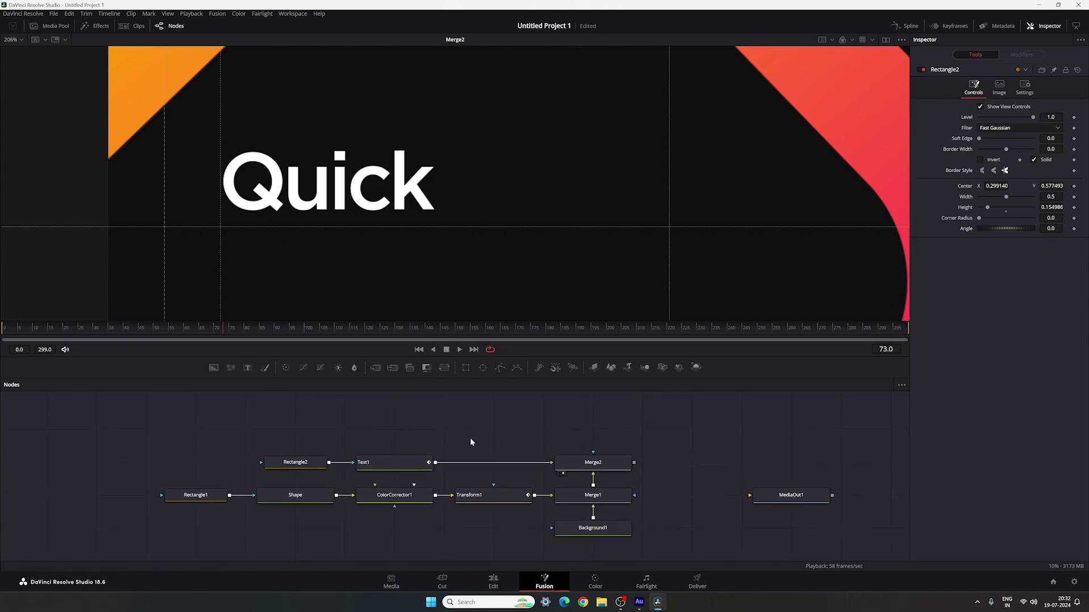
drag(276, 420, 426, 468)
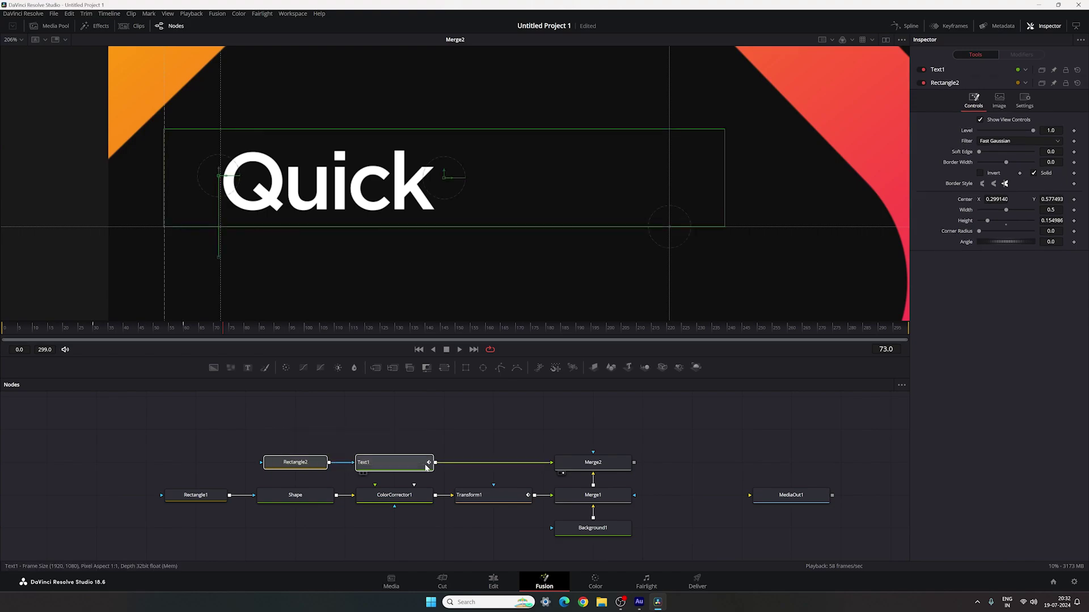
key(ctrl+c)
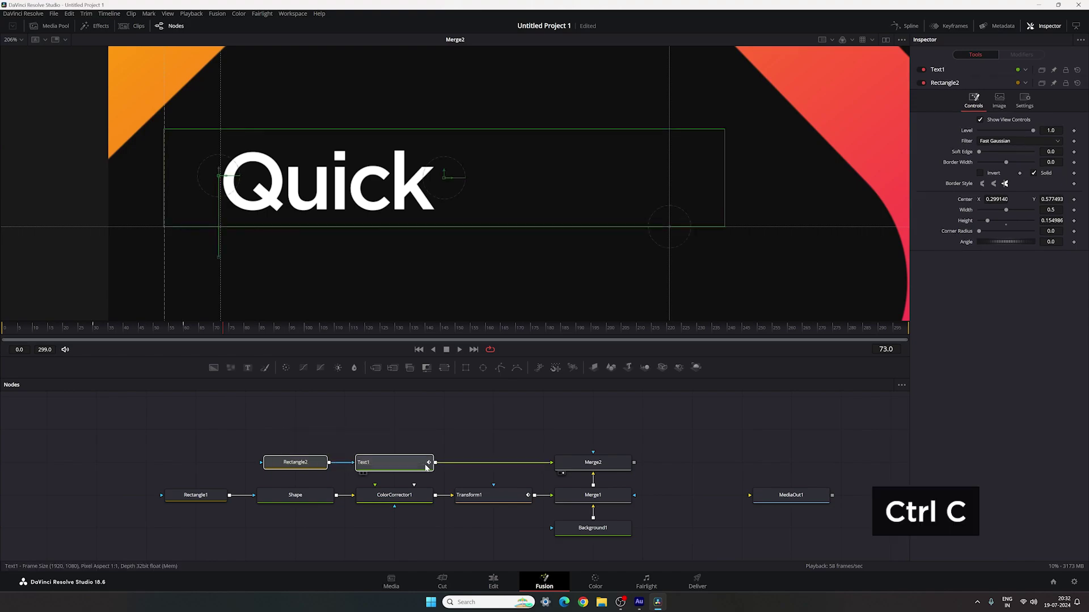
click(410, 435)
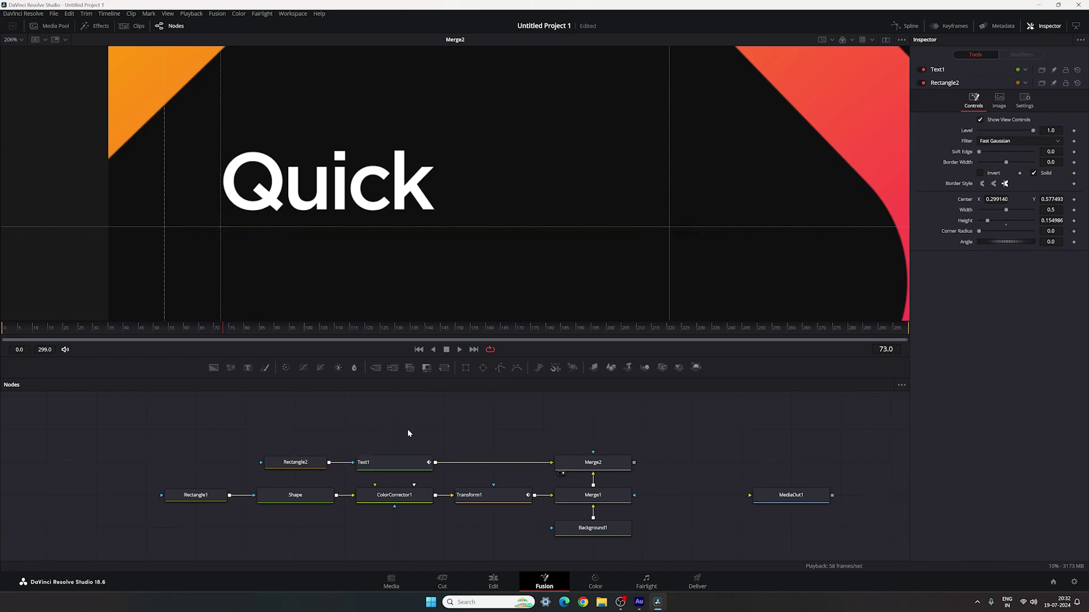
key(ctrl+v)
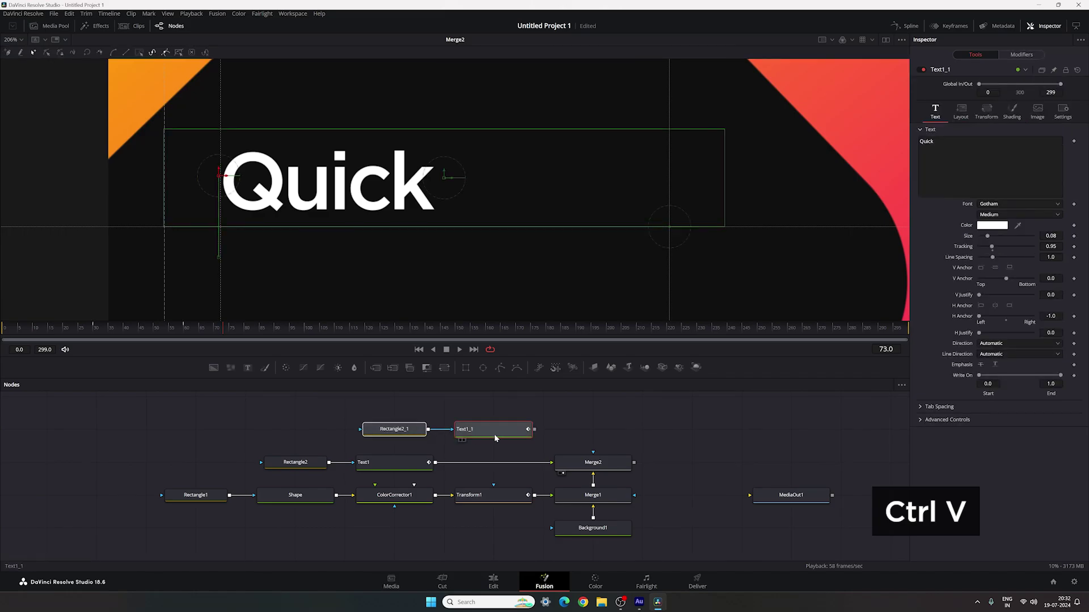
drag(495, 434, 383, 434)
Rename the copied text node as Text2 and its mask node as Rectangle3
key(F2)
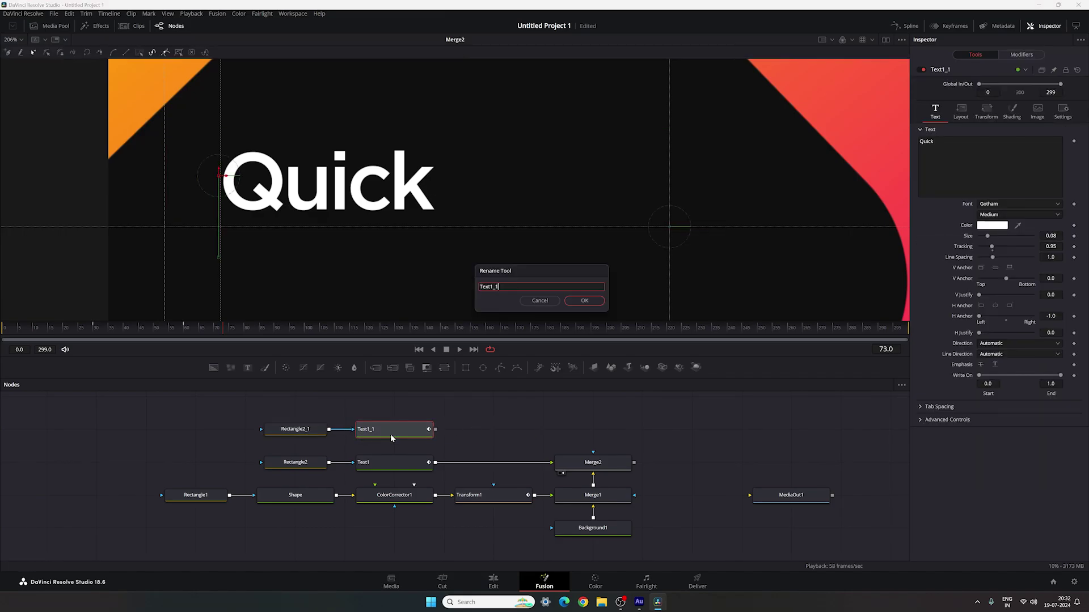
text(Text2)
key(Return)
click(299, 429)
key(F2)
text(Rectangle3)
key(Return)
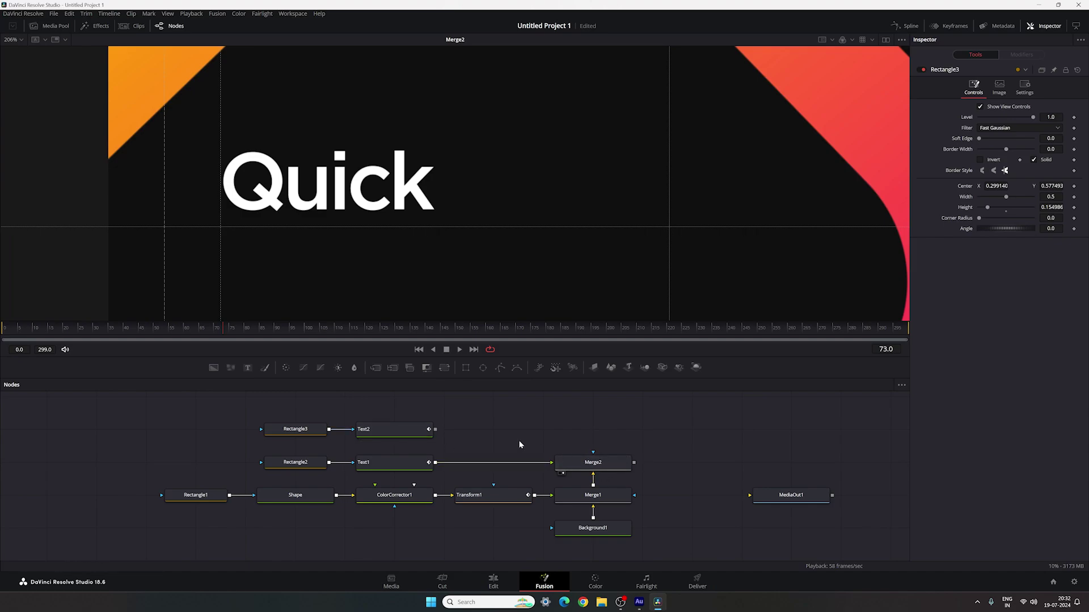
Merge Text2 over the Merge2 output with a new Merge node and show that merge in the viewer
drag(435, 433, 603, 437)
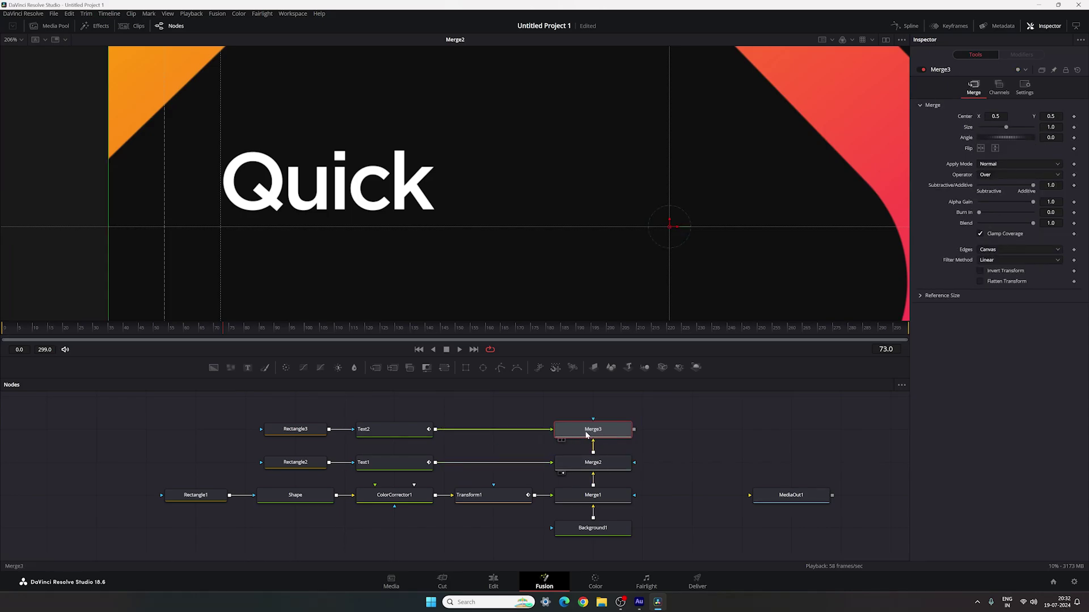
key(1)
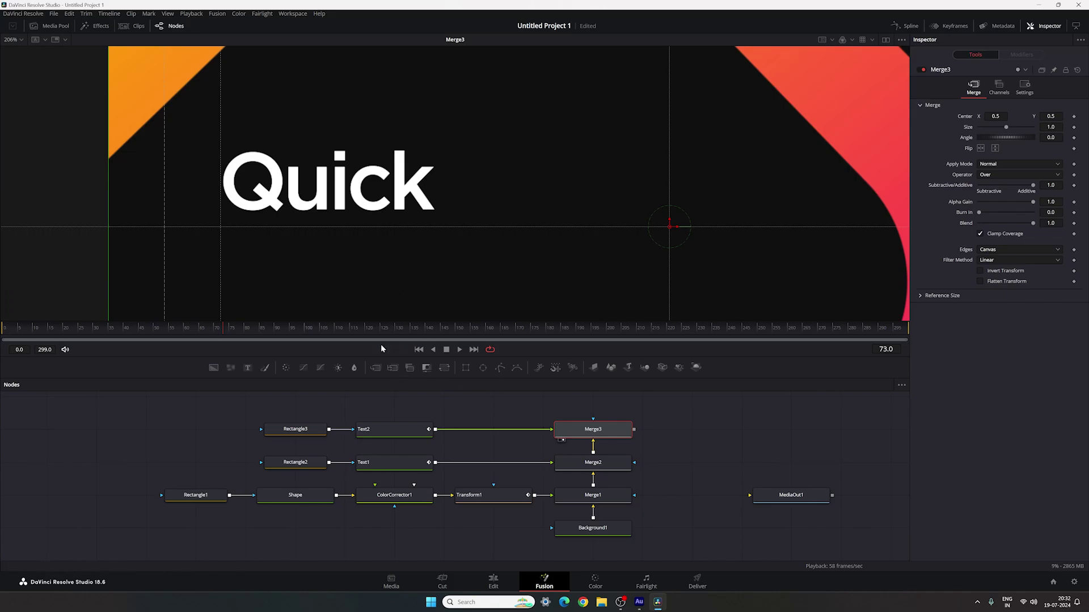
Insert a Transform node after Text2 and lower its center to about Y 0.357, placing the copied word beneath the first
click(392, 431)
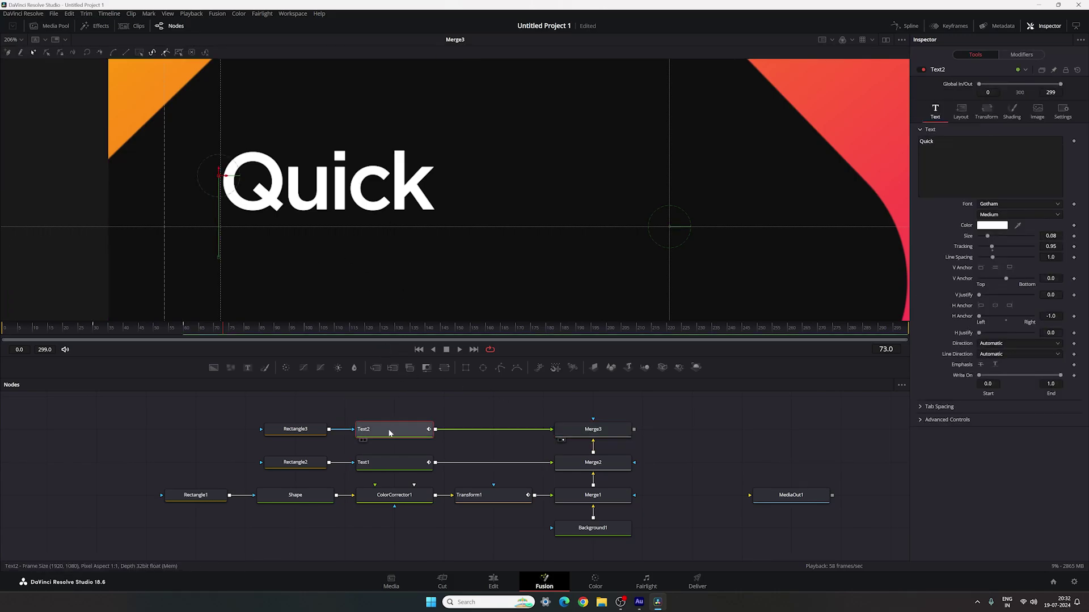
click(441, 369)
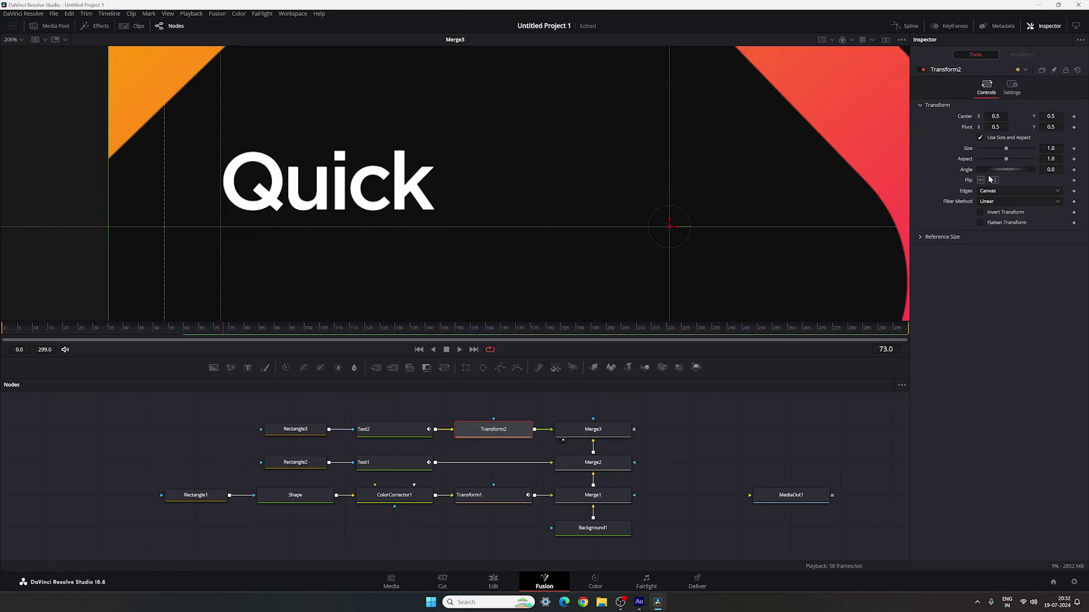
drag(1051, 115, 1024, 116)
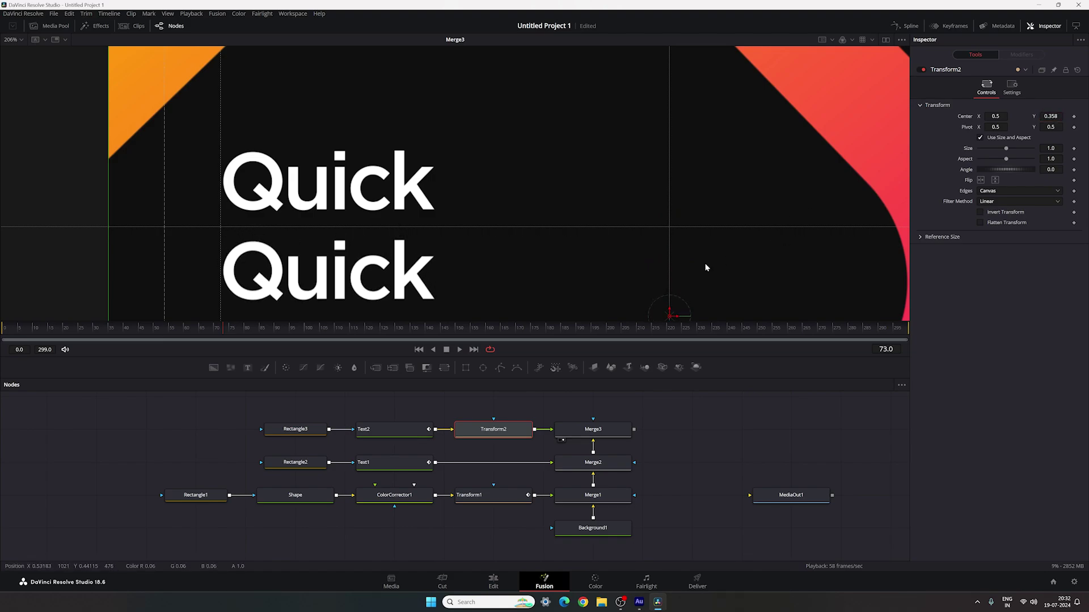
mouse_move(668, 308)
mouse_down()
mouse_move(678, 273)
mouse_move(677, 315)
mouse_up()
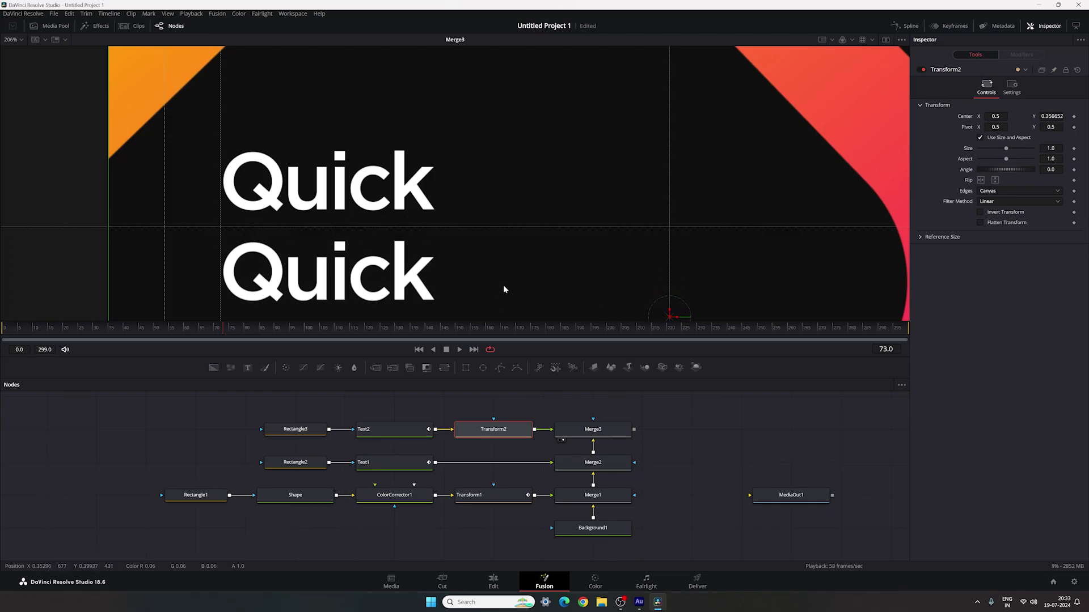
Change the text of Text2 to "Typography"
scroll(504, 278, down, 2)
click(386, 436)
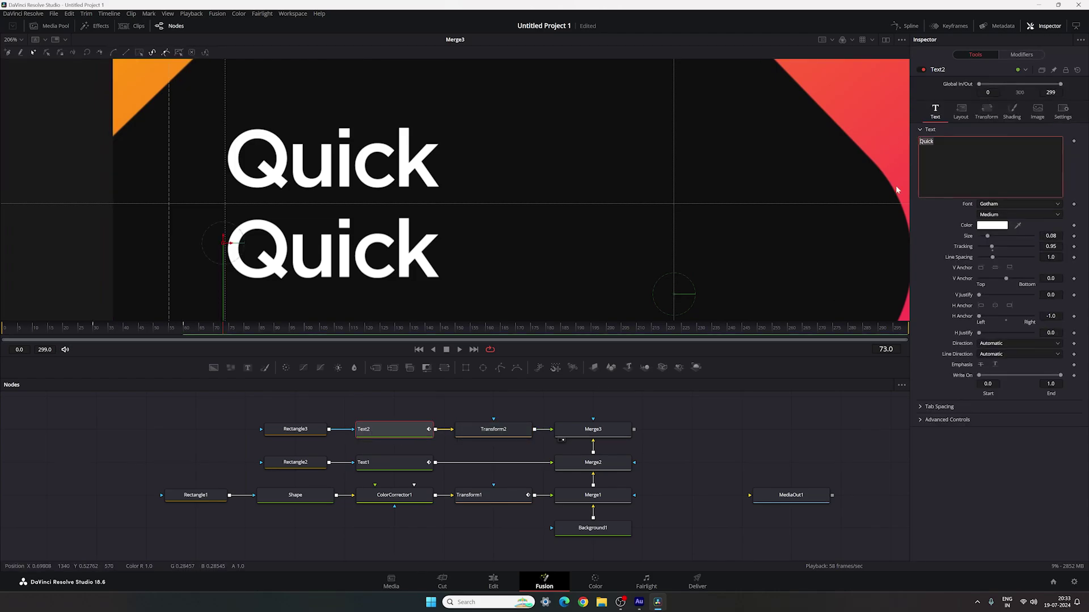
text(Typograph)
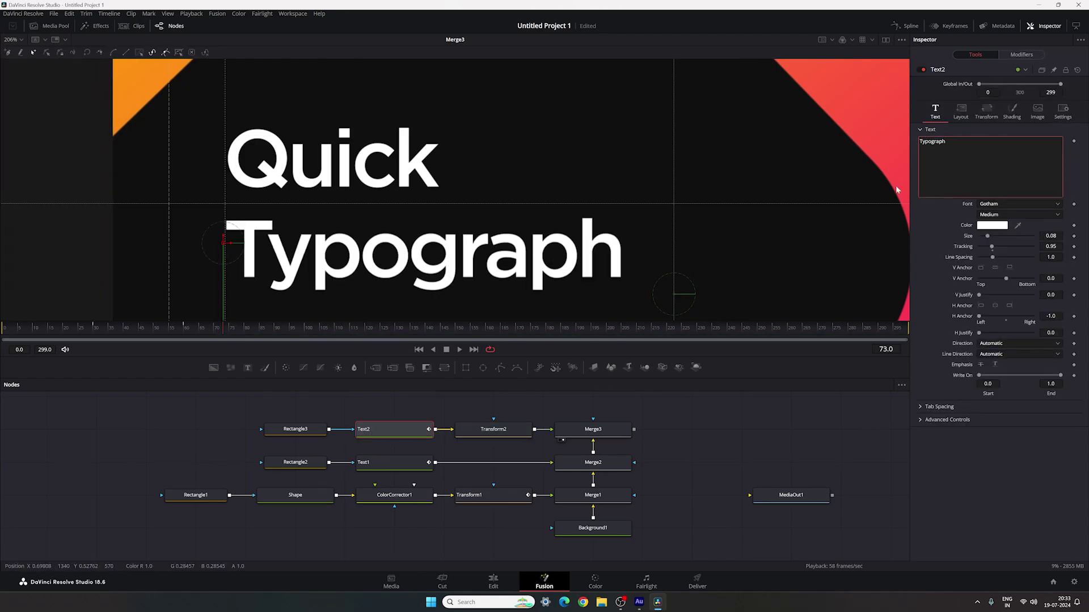
text(y)
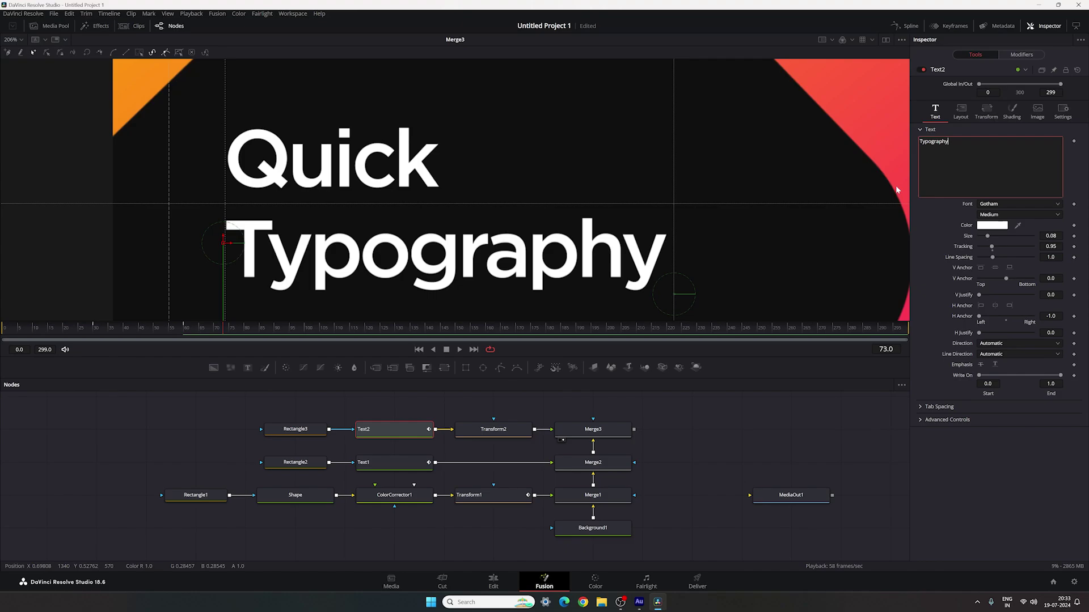
Set the "Typography" text's font style to Bold, fit the composition in the viewer, and scrub to frame 78 to check it
click(1001, 216)
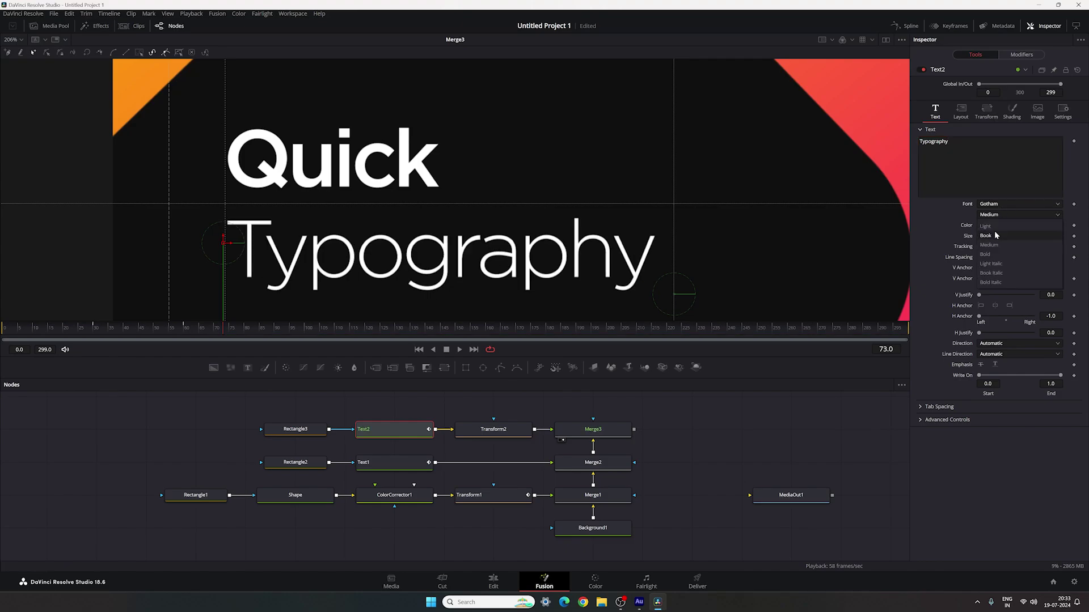
click(990, 255)
click(754, 454)
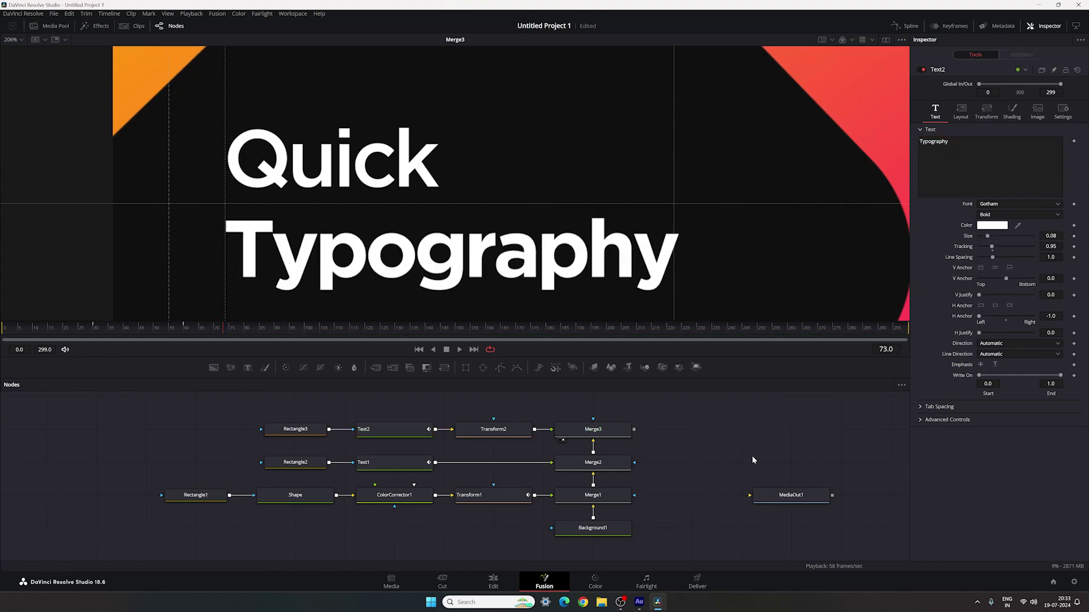
click(21, 40)
click(17, 52)
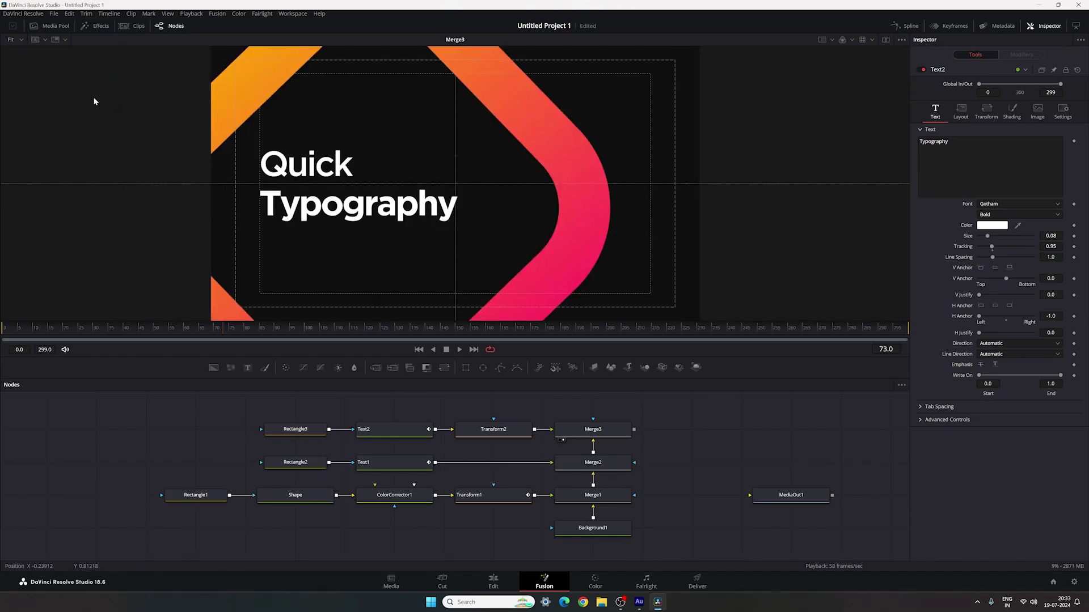
drag(167, 329, 238, 328)
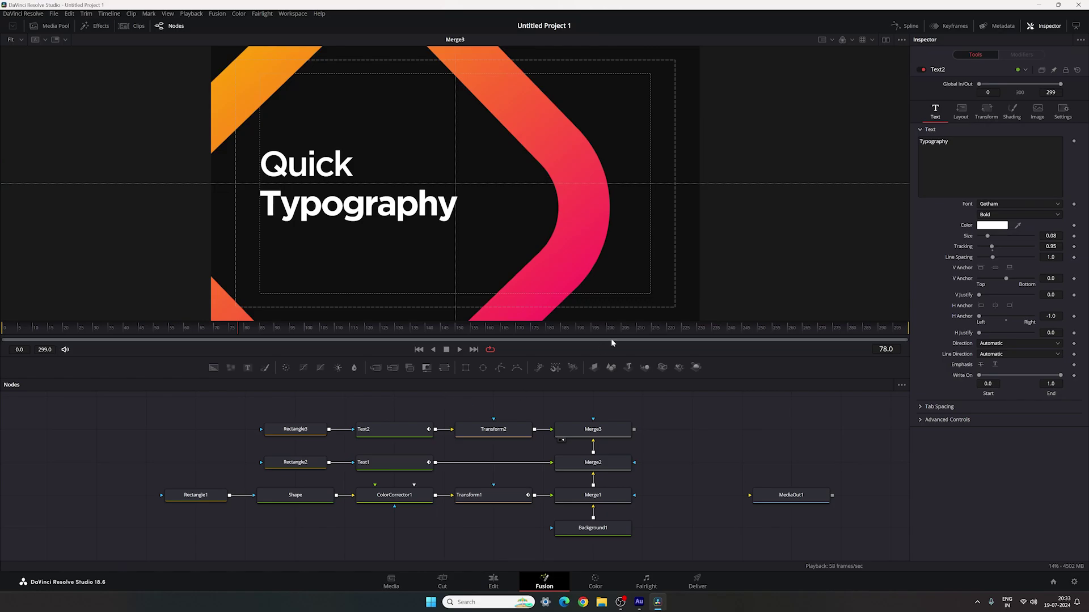
Open the Spline editor at full width and hide Text1's curve, leaving only Text2's displacement curve shown
click(905, 25)
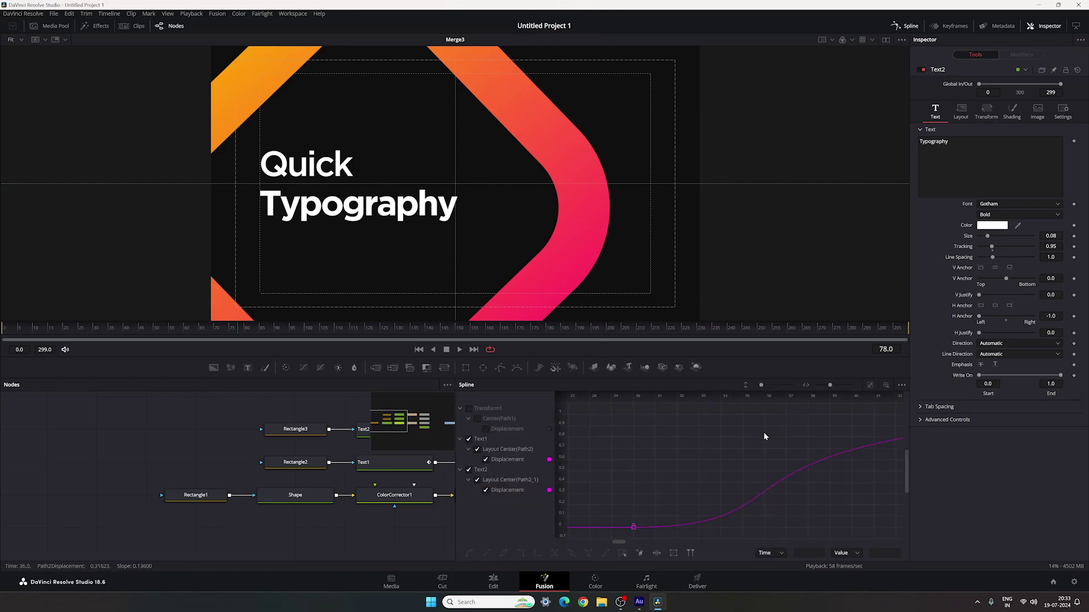
key(F4)
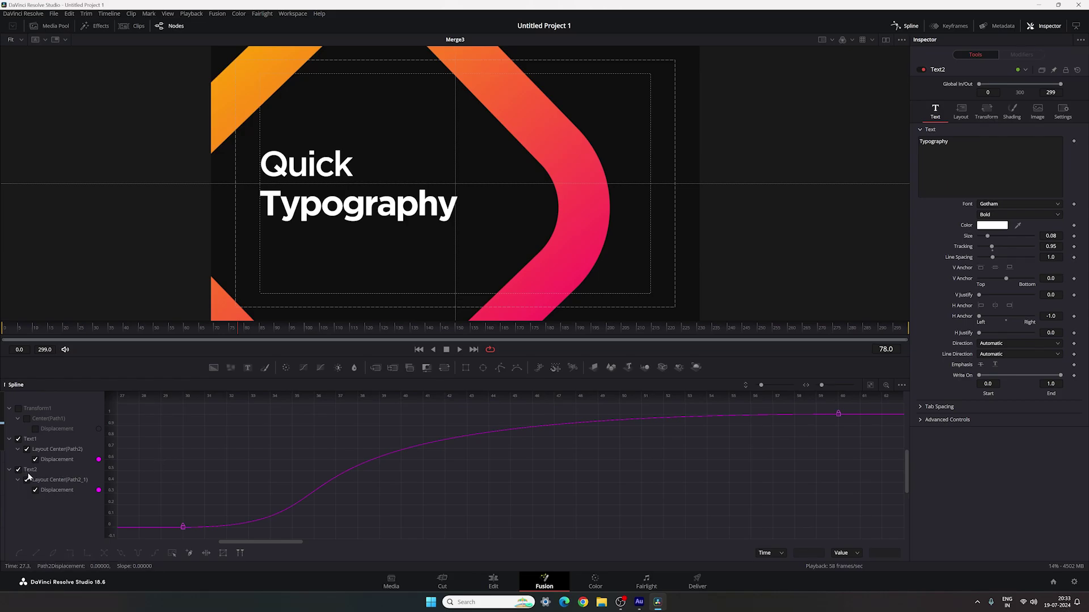
click(19, 439)
Shift both Text2 displacement keyframes together so the "Typography" animation starts at frame 45
drag(859, 403, 176, 539)
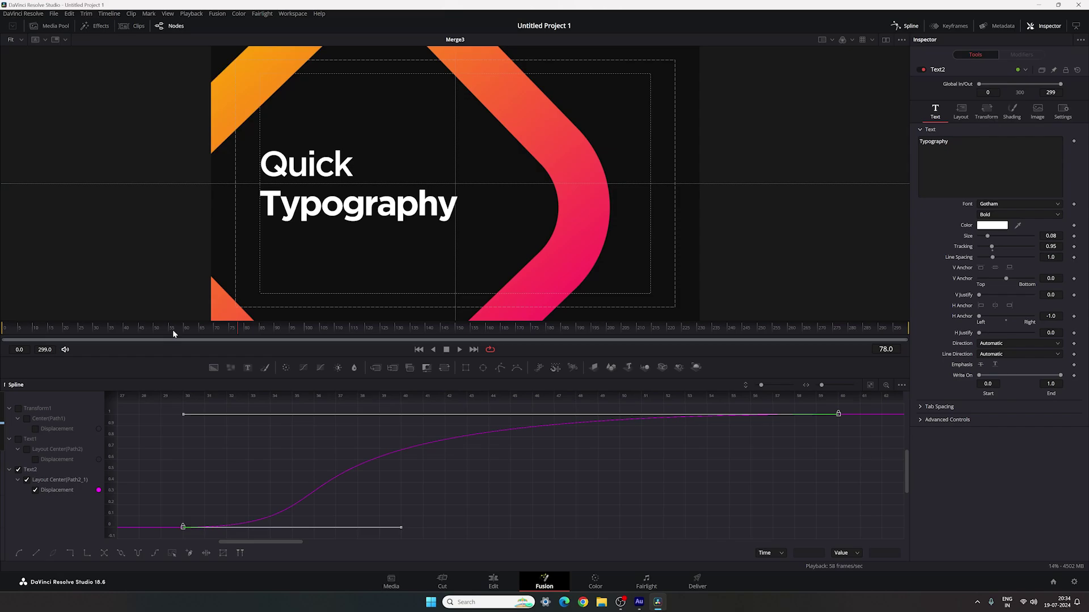
drag(172, 333, 95, 338)
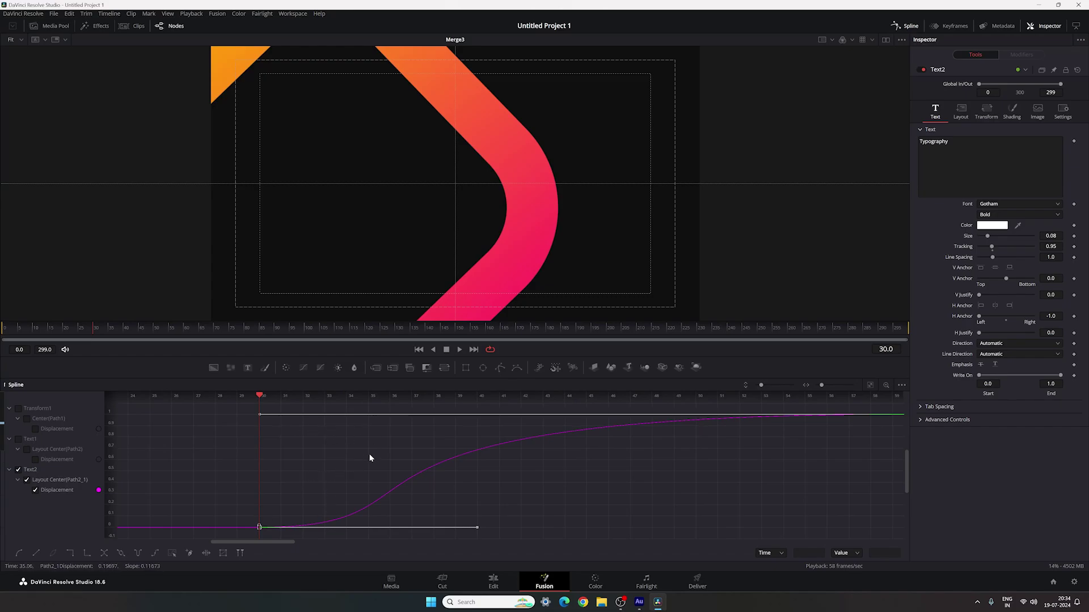
scroll(713, 457, right, 3)
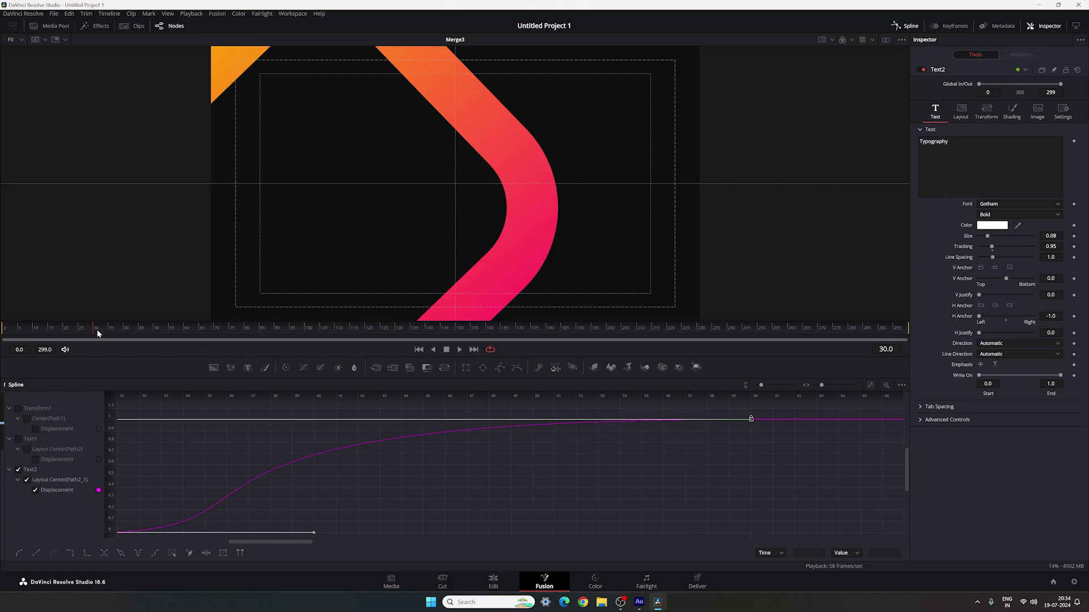
drag(97, 333, 140, 332)
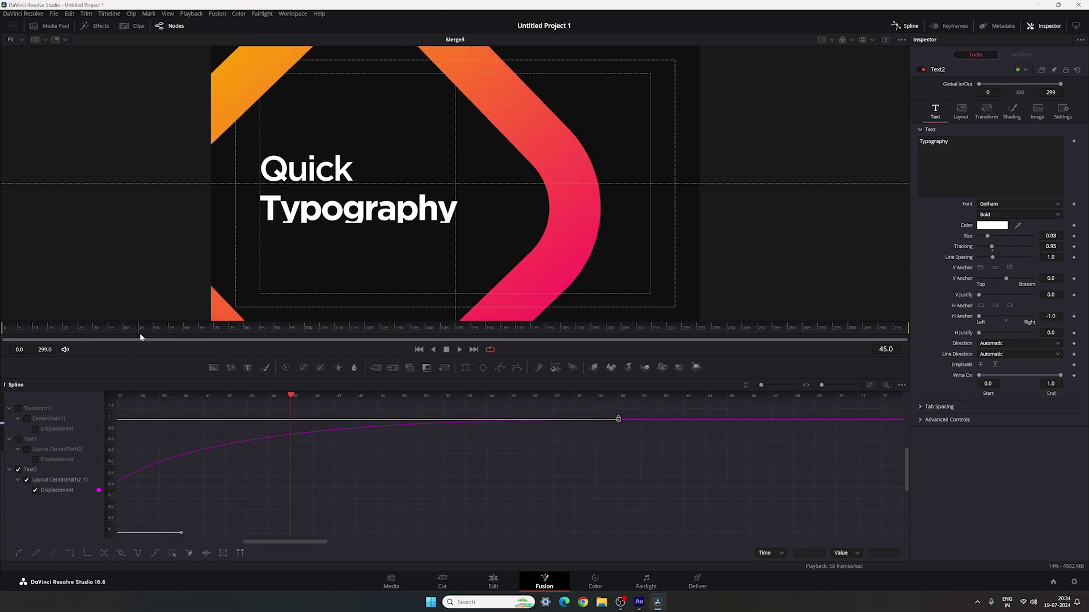
drag(267, 485, 489, 484)
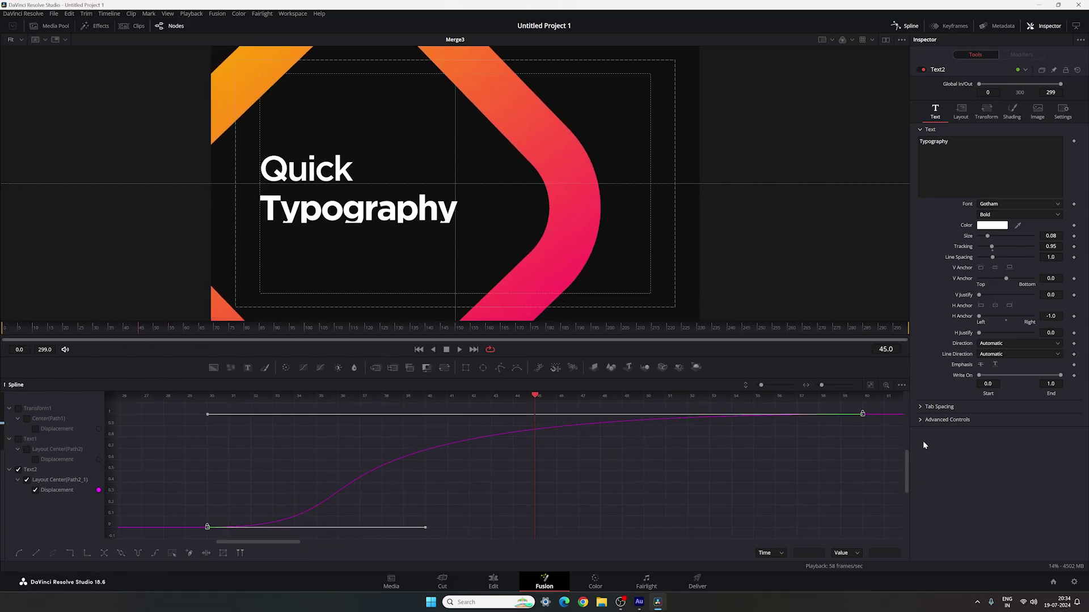
drag(880, 408, 523, 526)
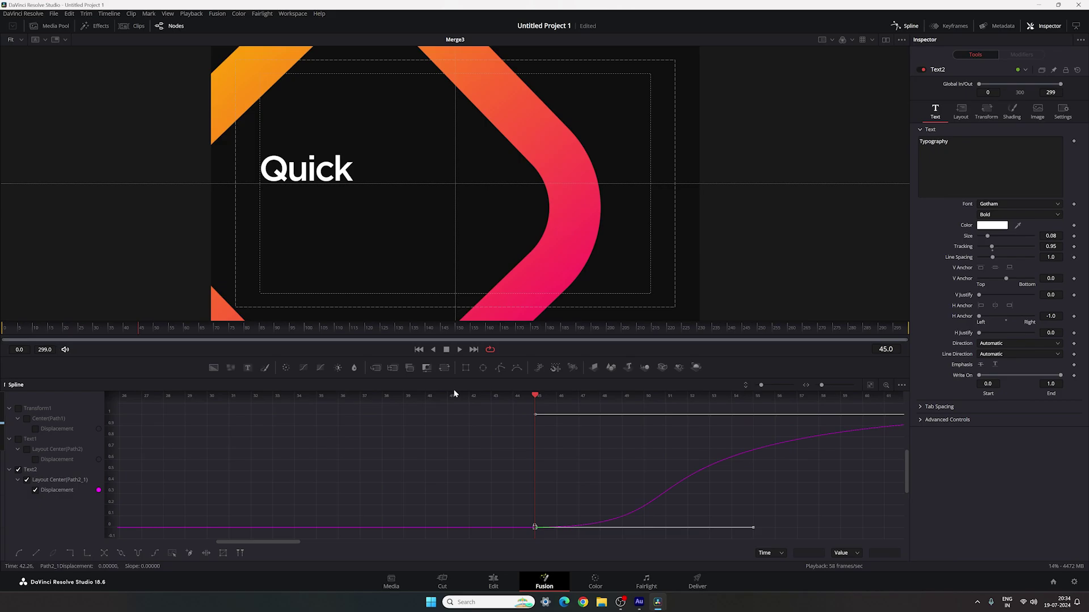
Play the composition from the start to review the staggered title animation
click(419, 350)
key(space)
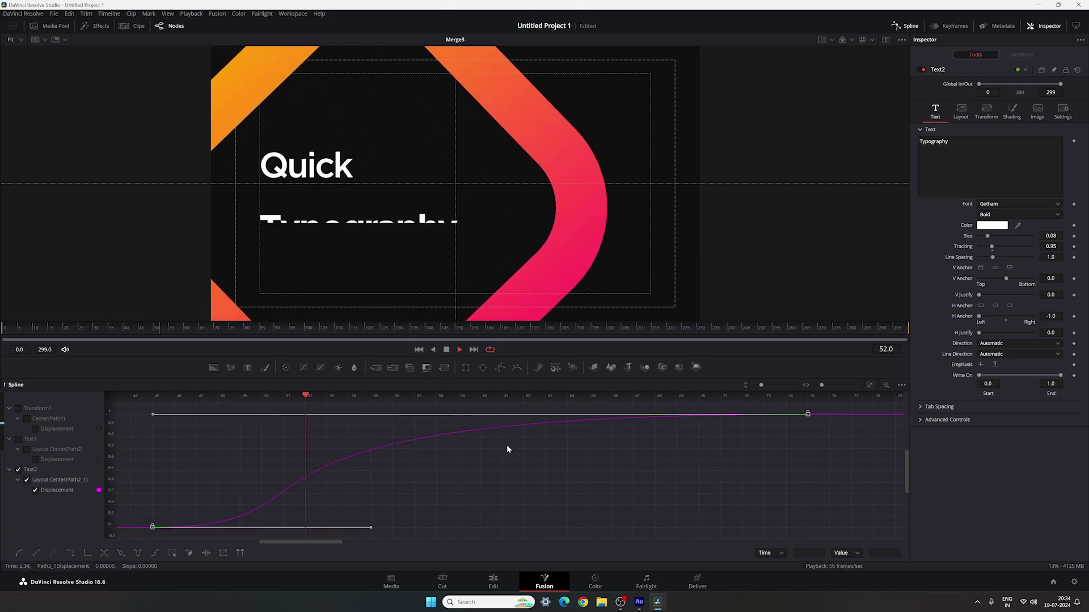
click(419, 349)
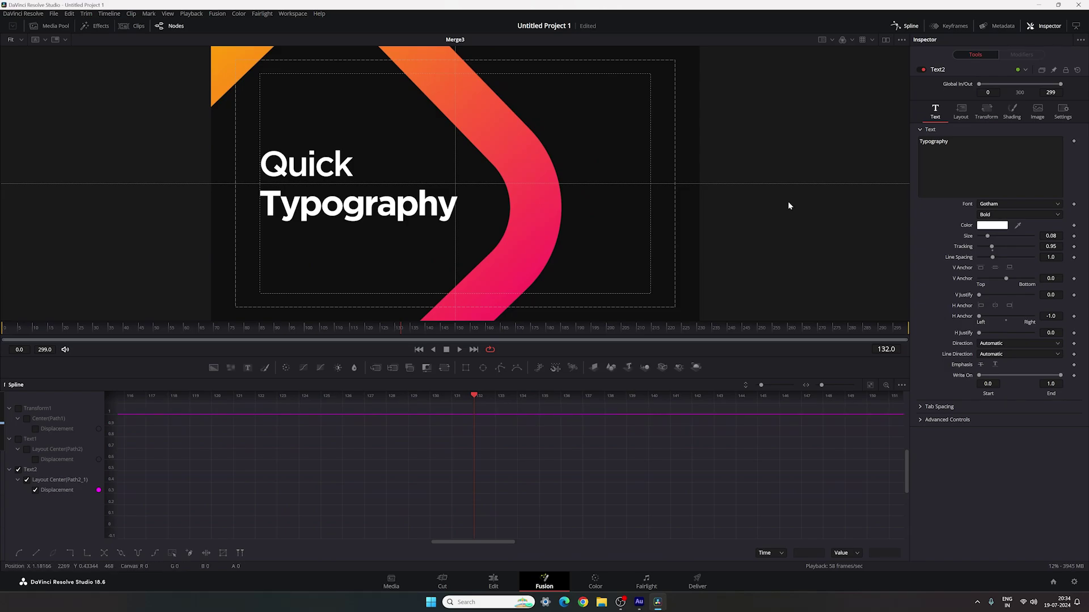
Close the Spline editor, merge a new Text+ node over the Merge3 output, and show the new merge in the viewer
click(906, 25)
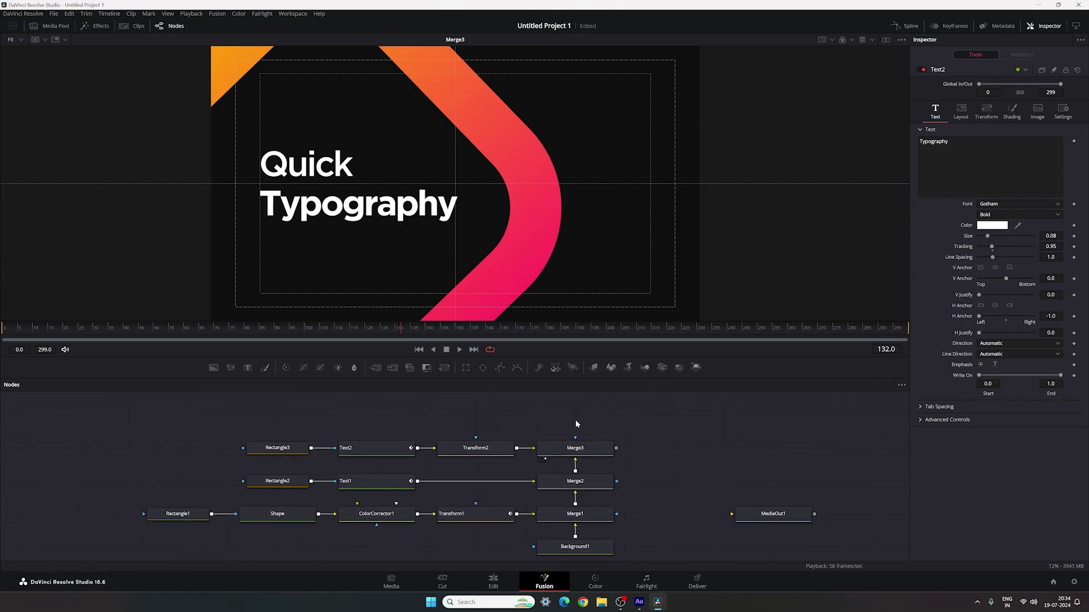
scroll(549, 409, up, 1)
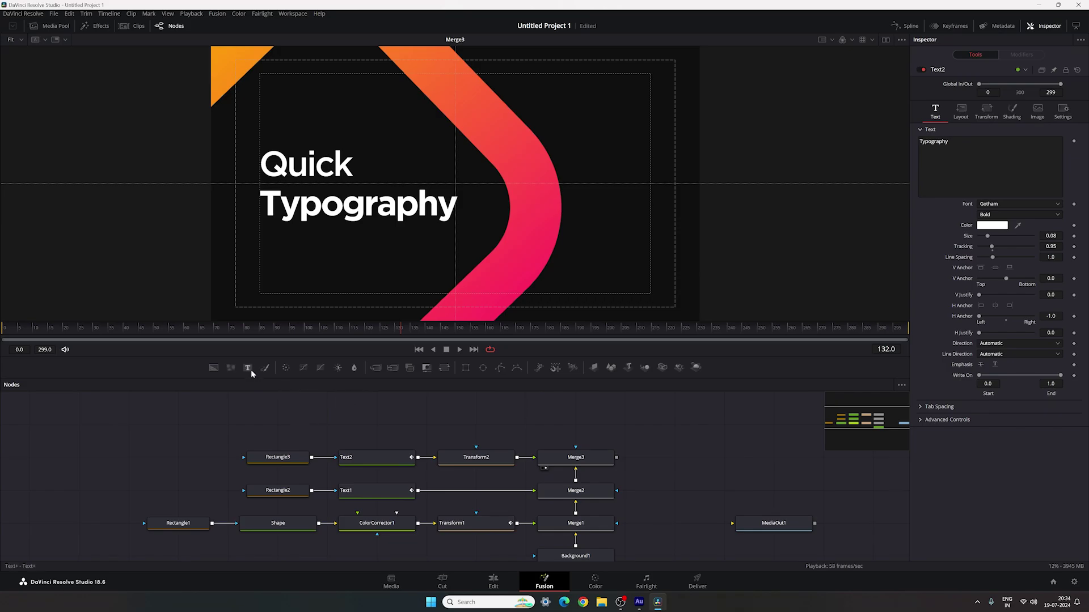
drag(247, 368, 616, 457)
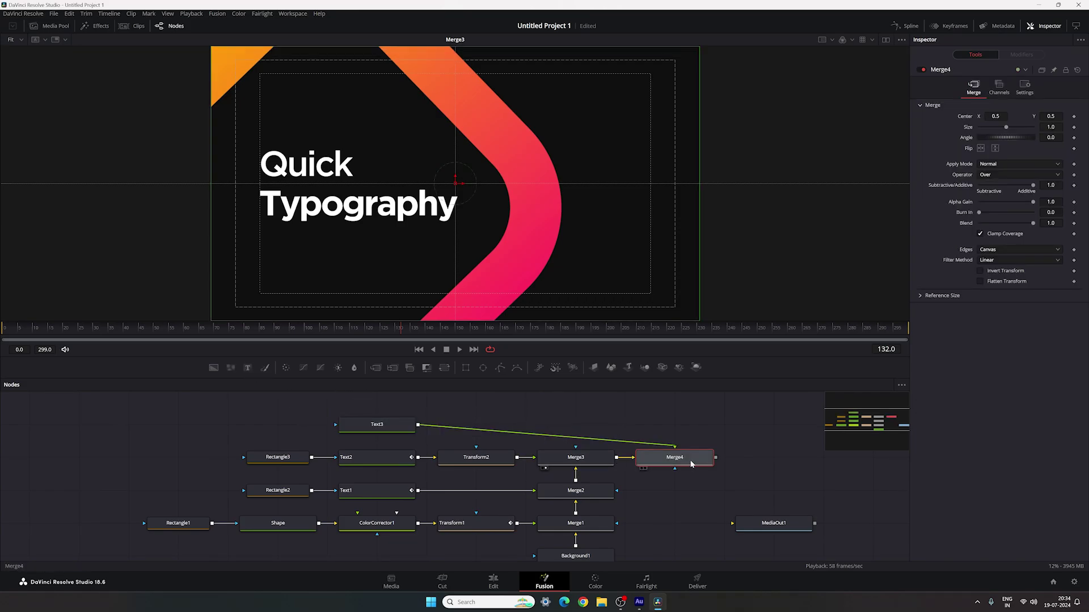
drag(692, 464, 630, 248)
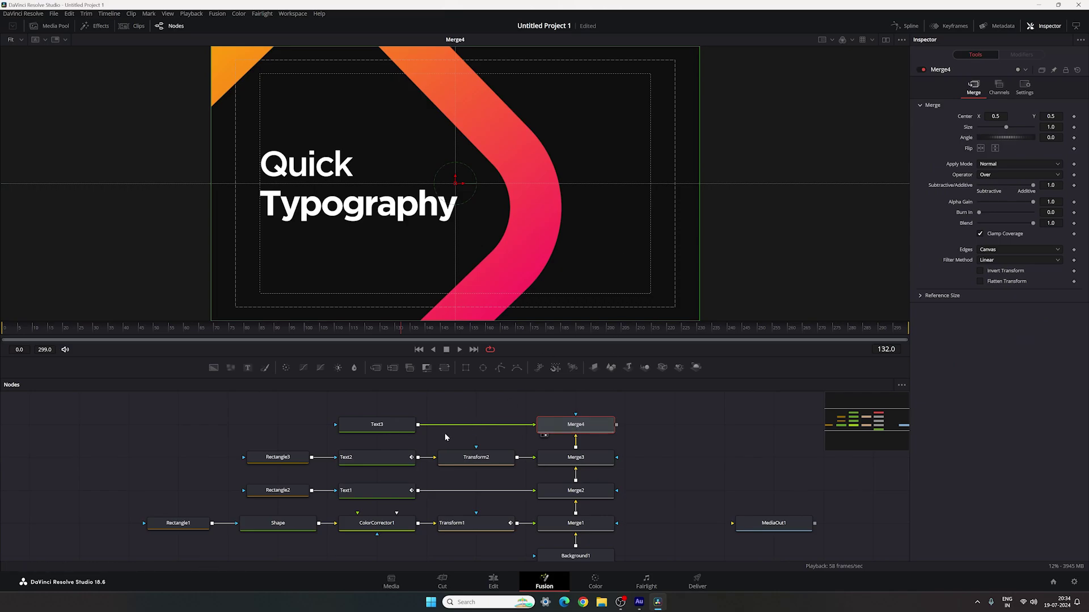
Set the Text3 font to Gotham Medium and its size to 0.02
click(387, 430)
click(1012, 204)
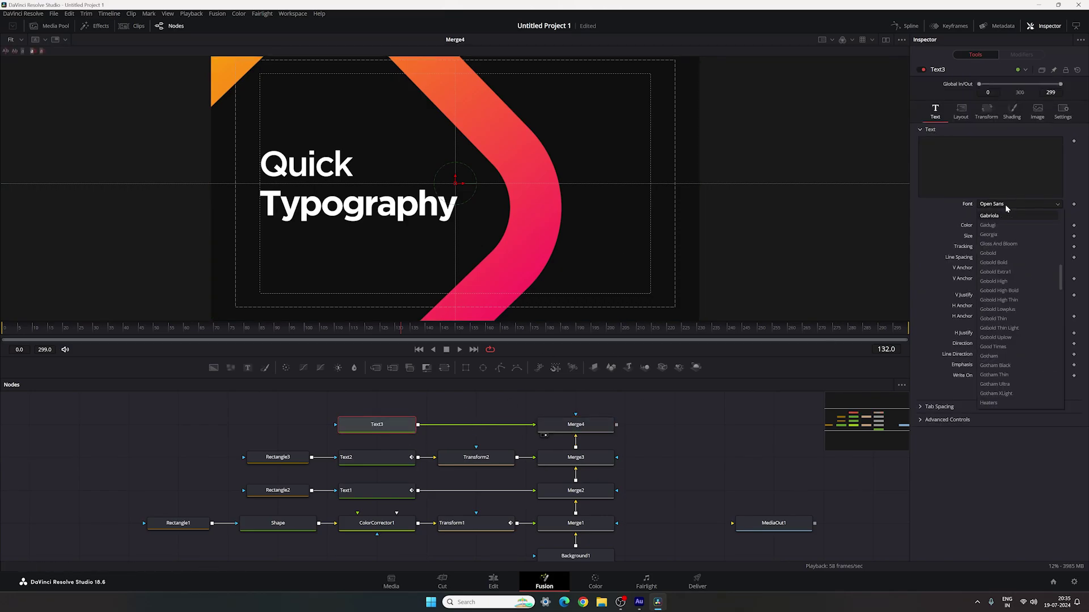
click(993, 357)
click(993, 215)
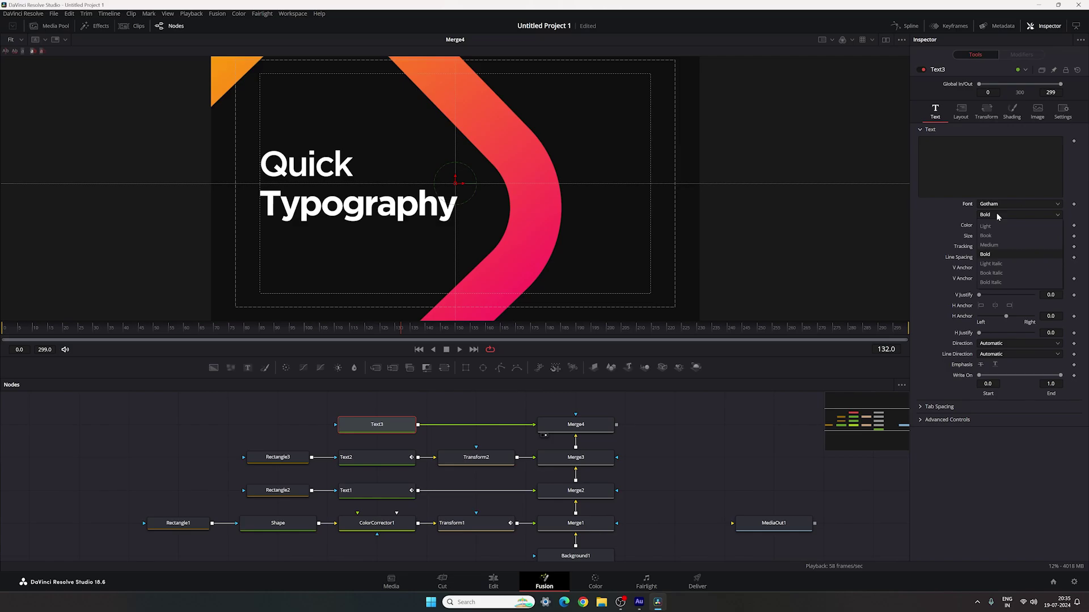
click(991, 245)
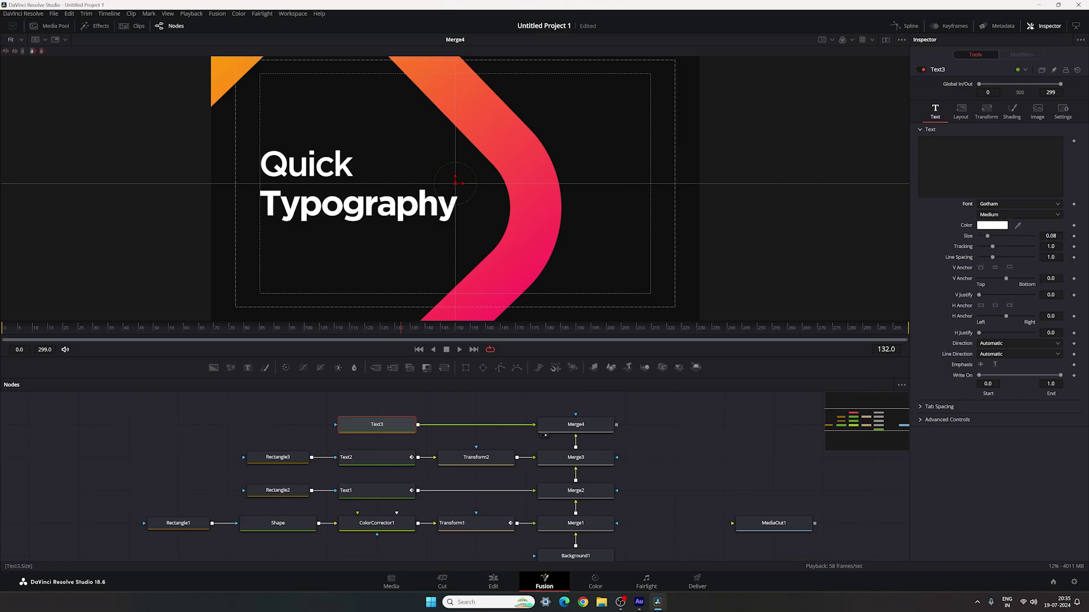
click(1051, 235)
key(BackSpace)
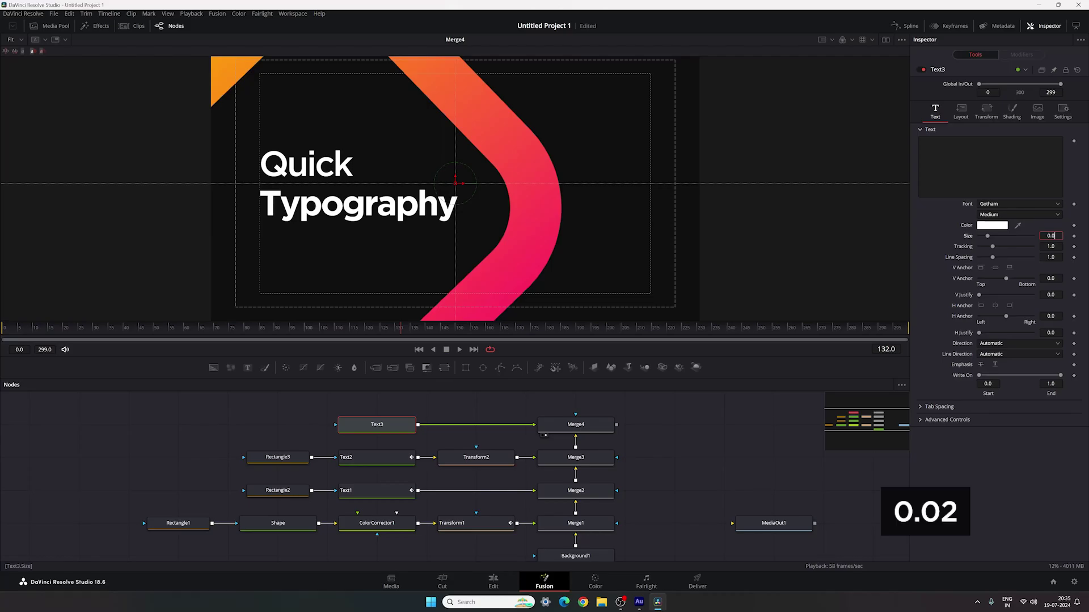
key(Tab)
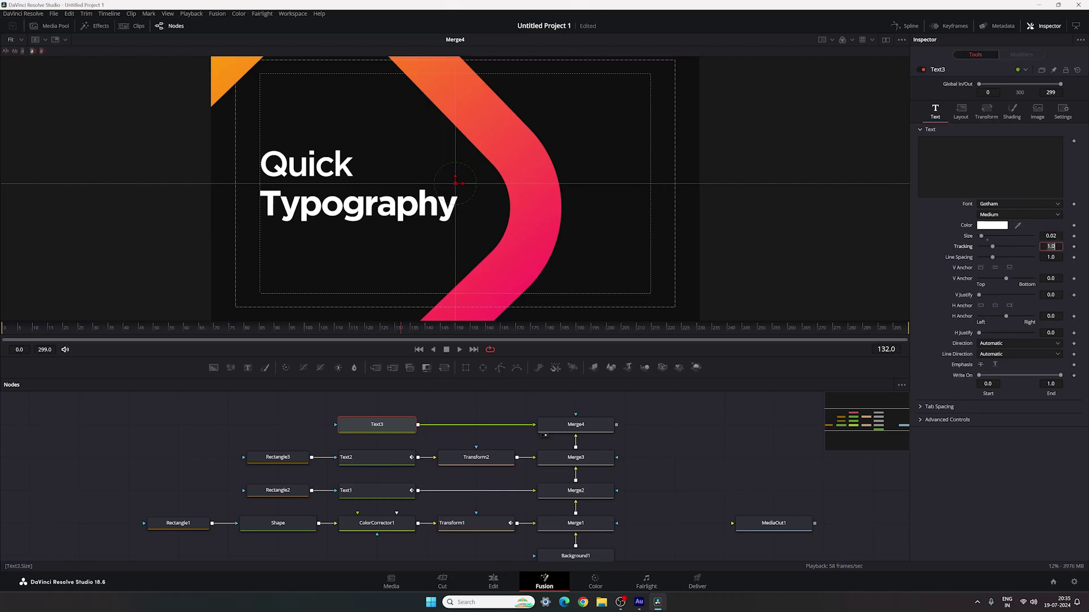
Enter "Typography is the art and technique of arranging / type to make written language legible, / readable and appealing when displayed." as three left-anchored lines in Text3
click(920, 142)
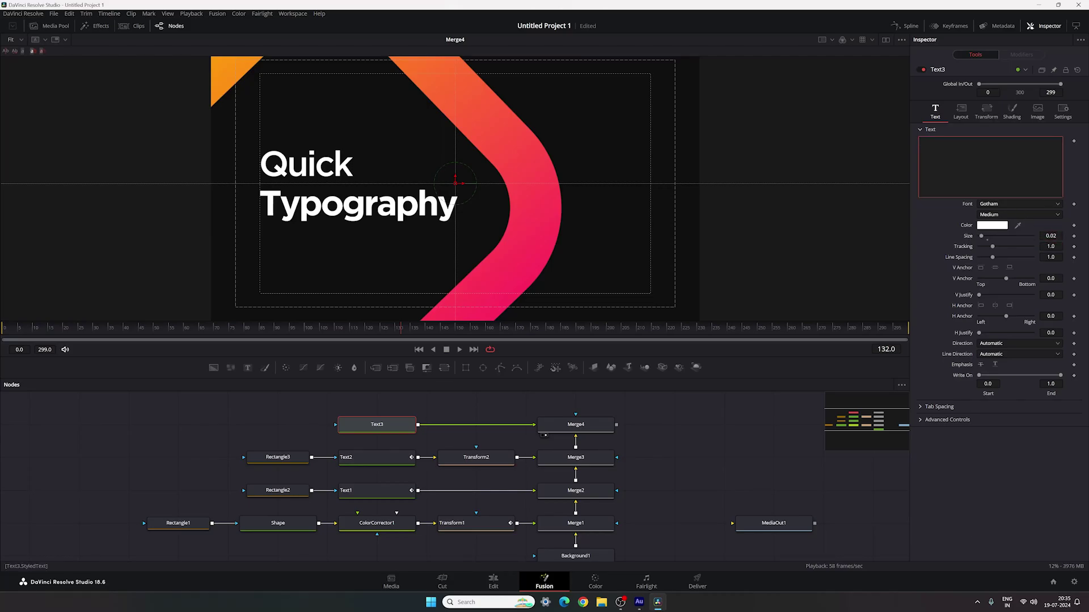
text(Typography is the art and technique of arranging type to make written language legible, readable and appealing when displayed.)
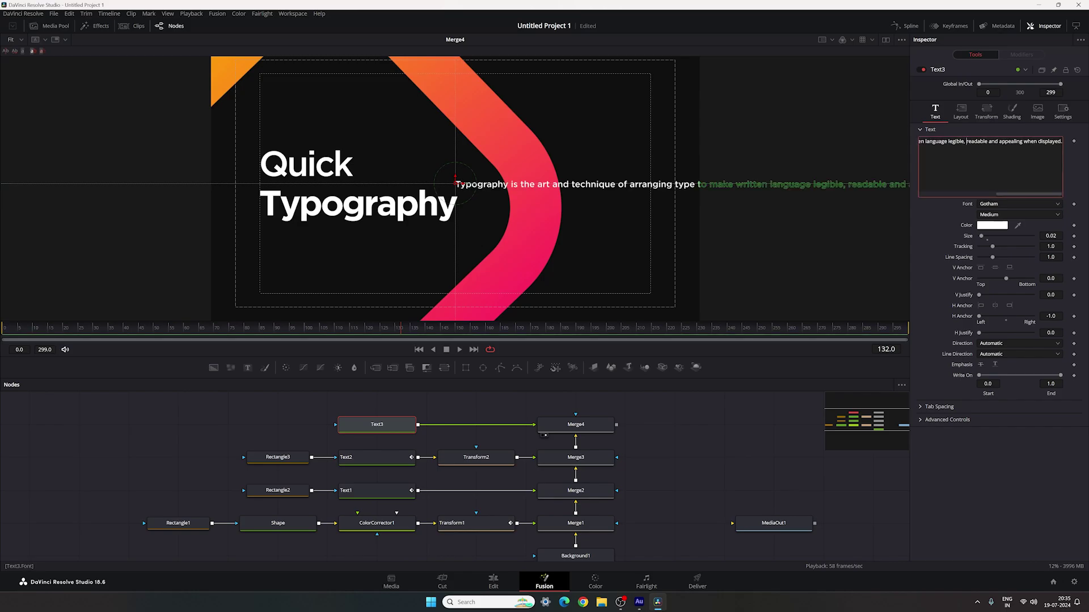
key(Return)
key(BackSpace)
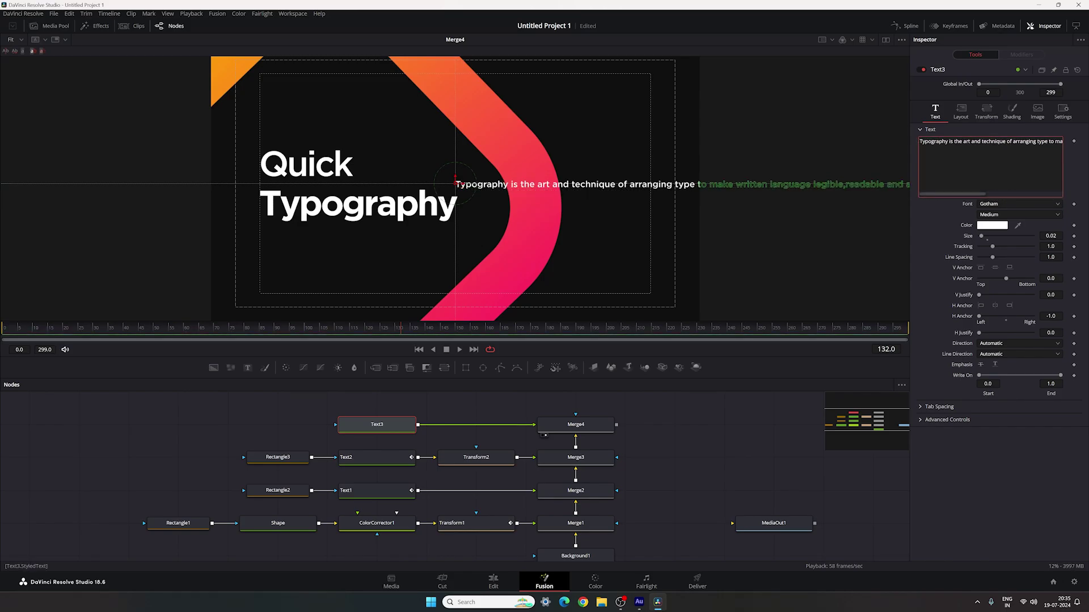
key(Return)
key(Return)
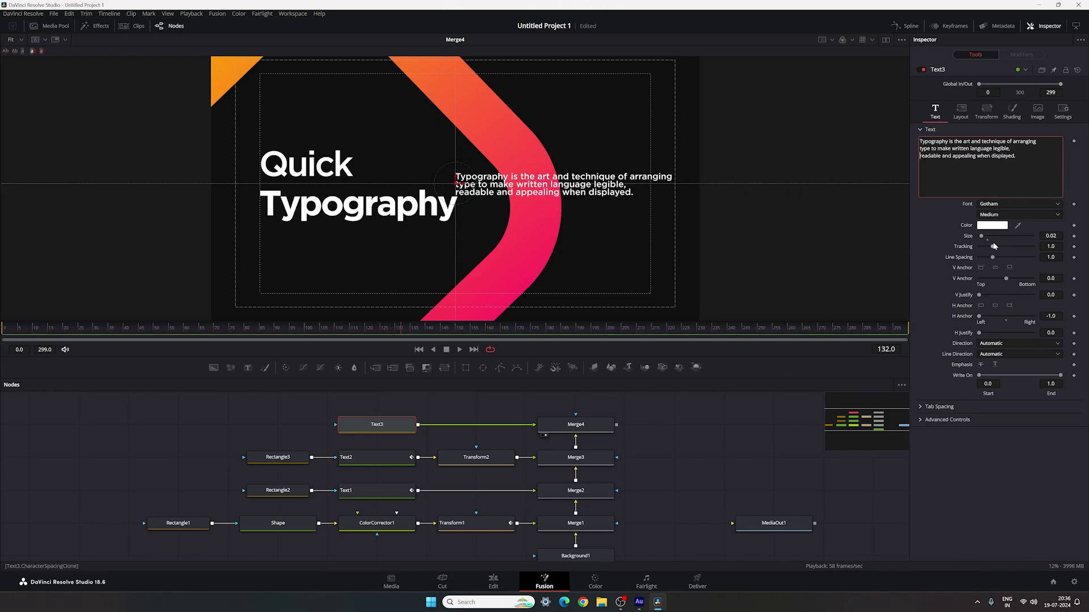
Set the Text3 paragraph's line spacing to 1.8 and its tracking to 1.05
drag(994, 260, 1006, 264)
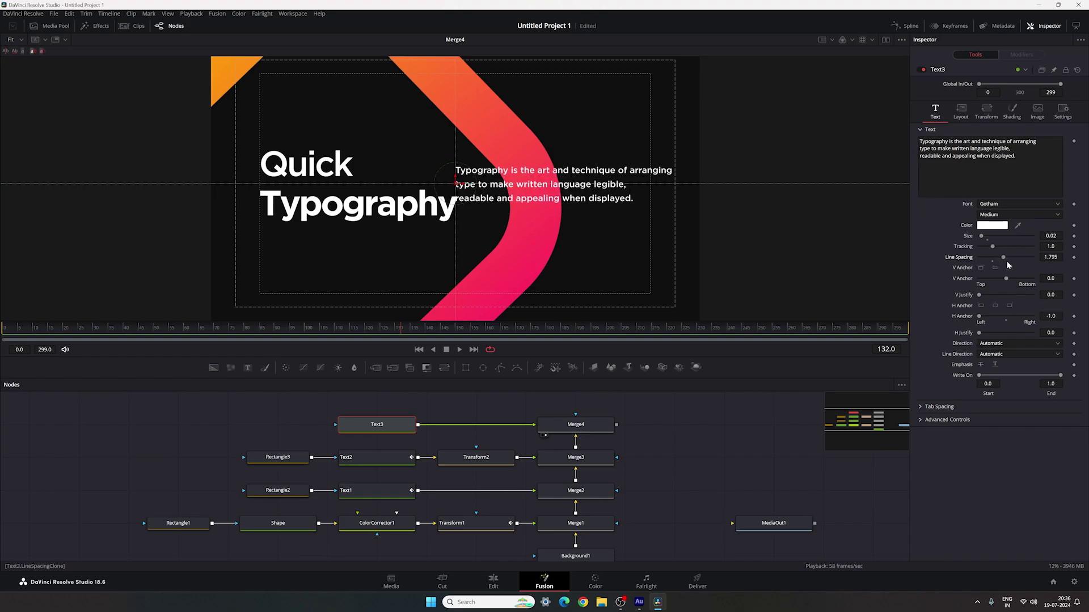
text(1)
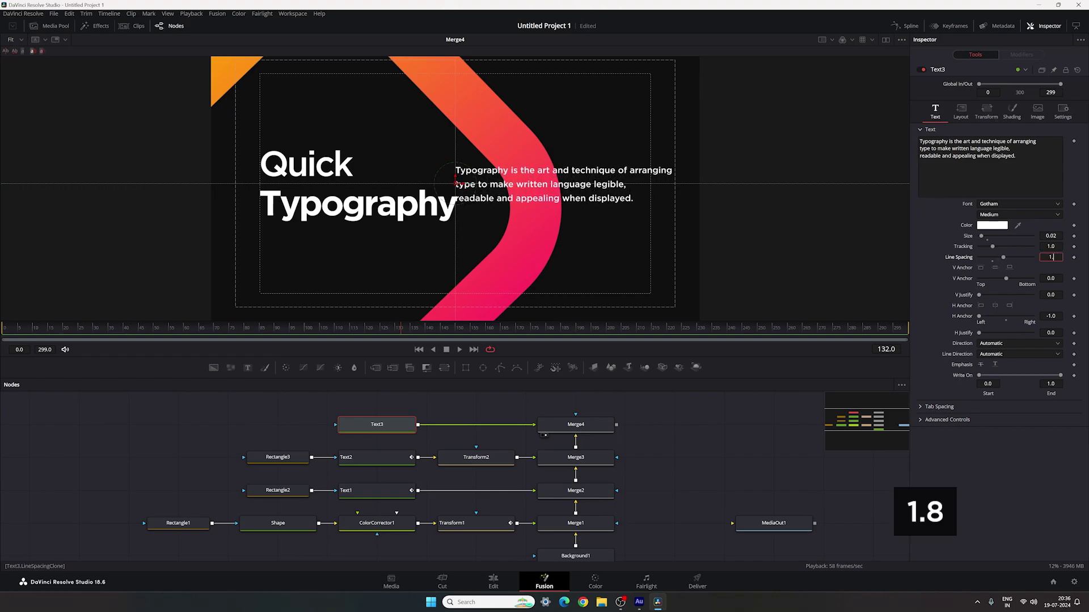
text(.8)
key(Tab)
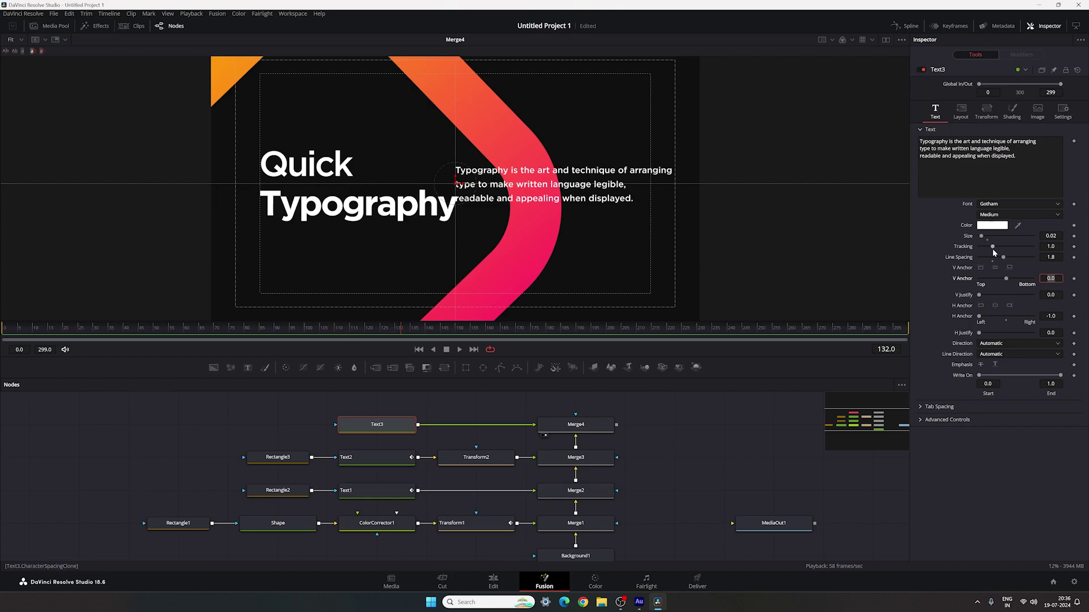
drag(994, 251, 997, 252)
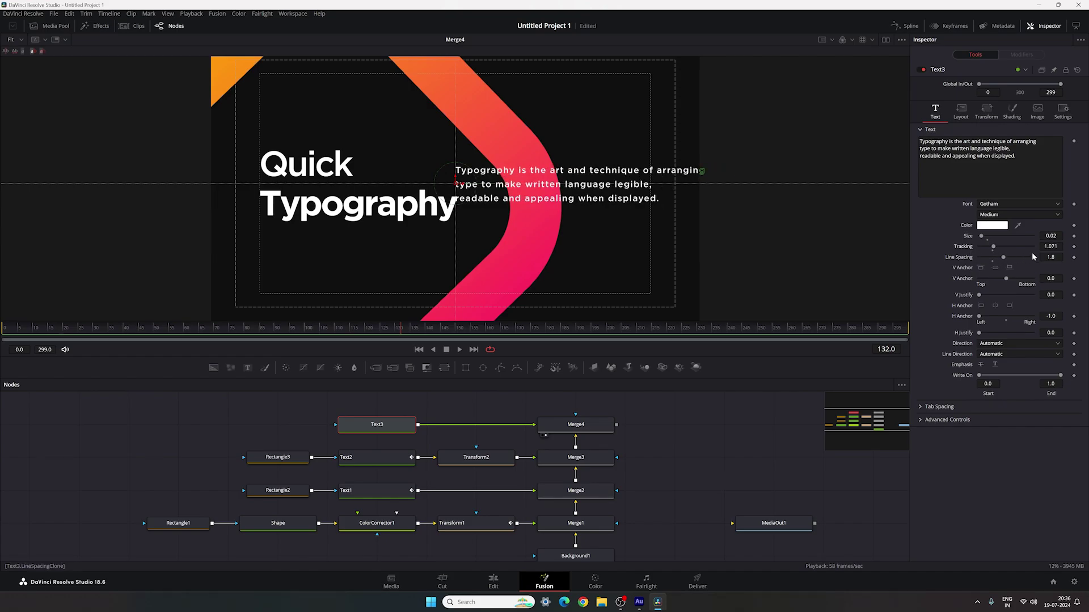
click(1051, 247)
text(1.05)
key(Tab)
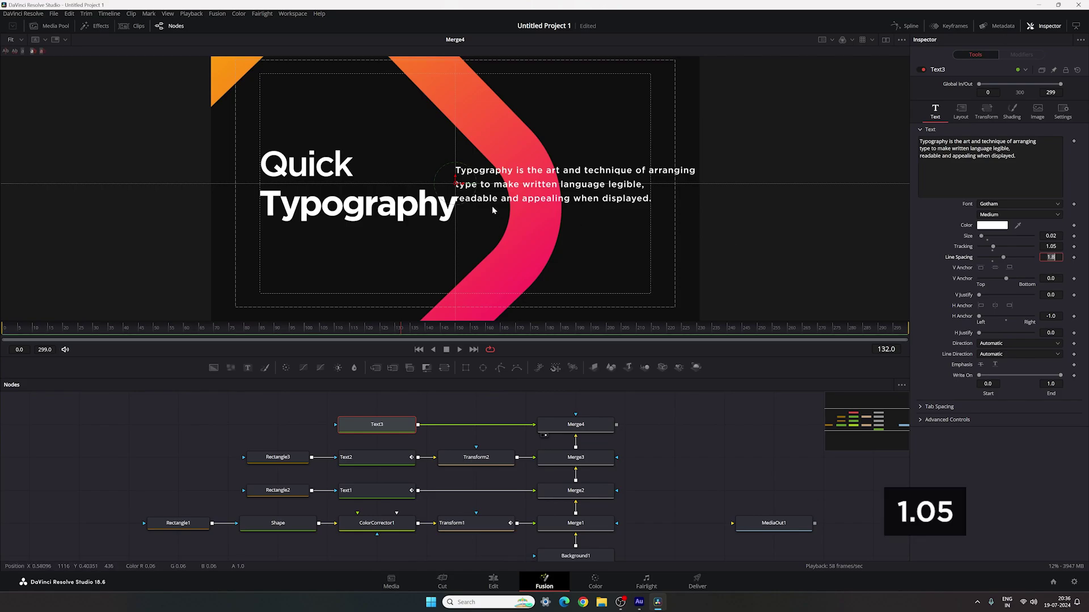
Place the paragraph beneath "Typography", aligned with the titles' left edge, and reduce its text size to 0.012
drag(455, 184, 259, 264)
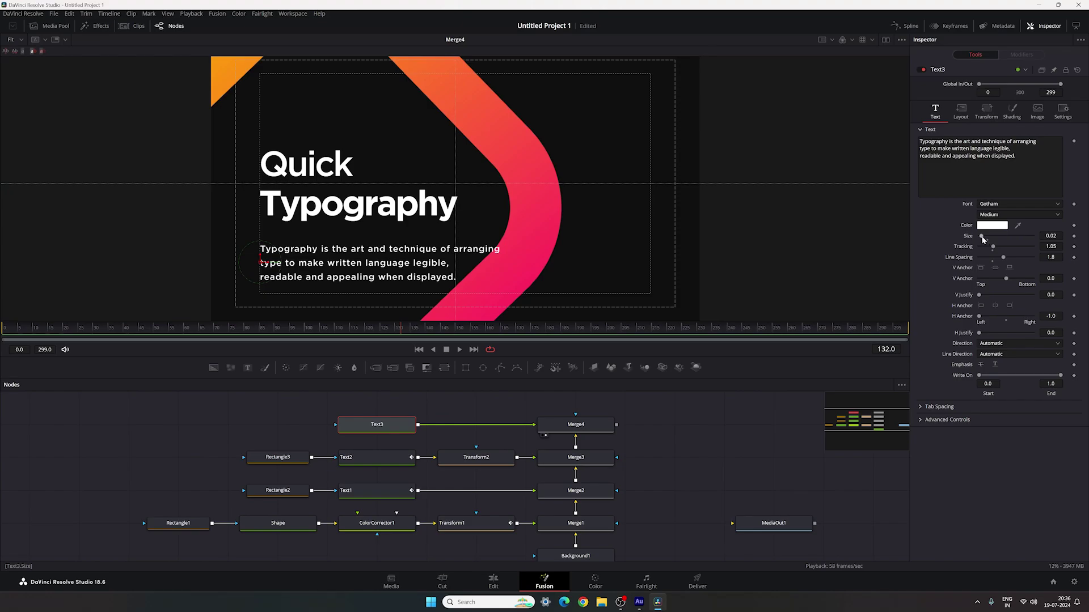
drag(983, 240, 980, 240)
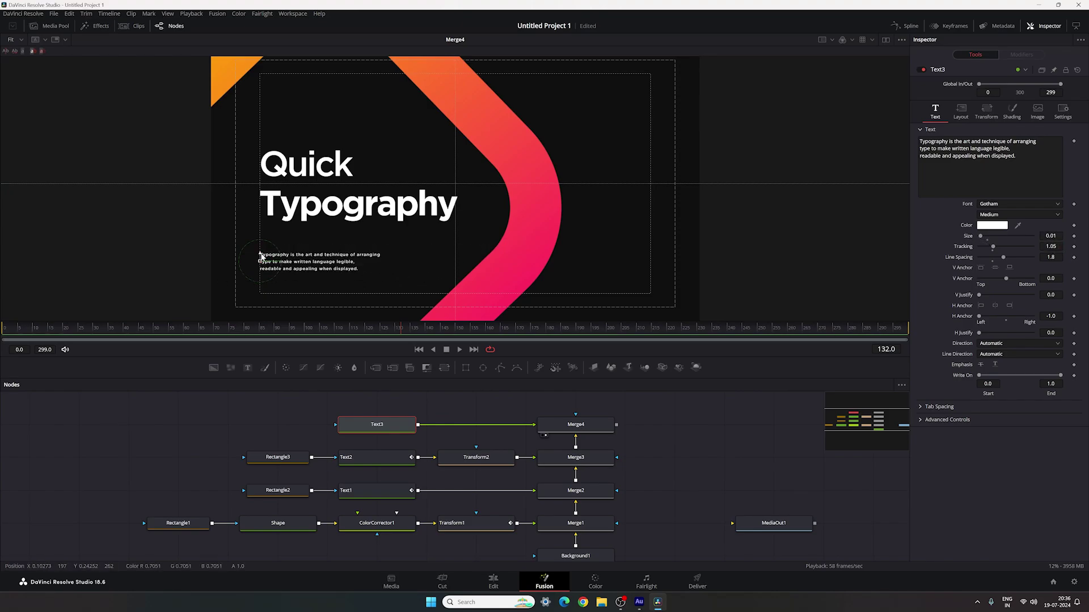
click(260, 256)
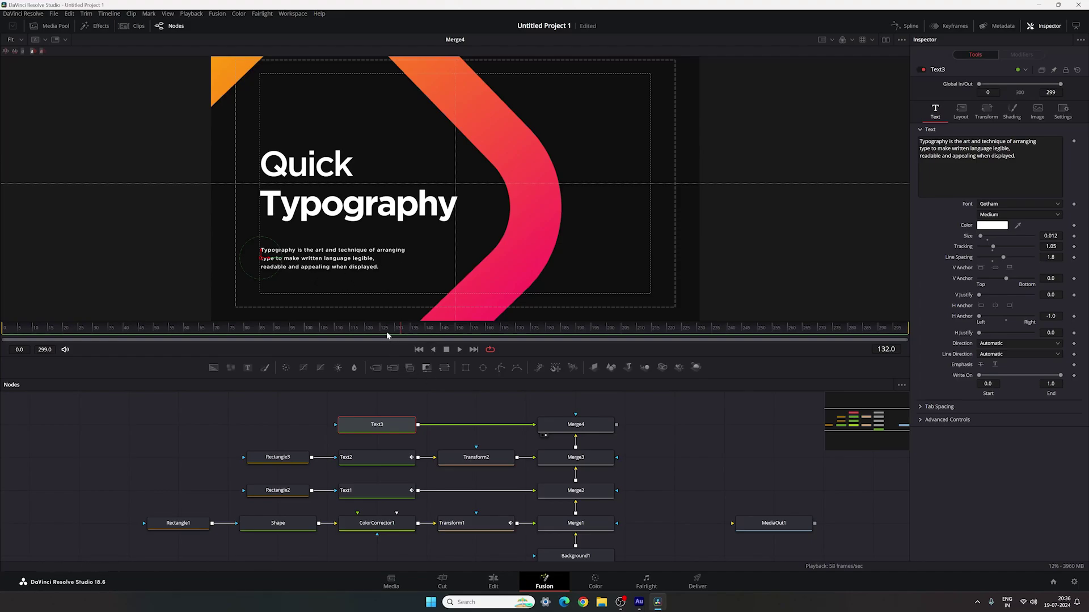
Animate Text3's Write On End from 0 at frame 60 to 1.0 at frame 120
drag(388, 336, 366, 334)
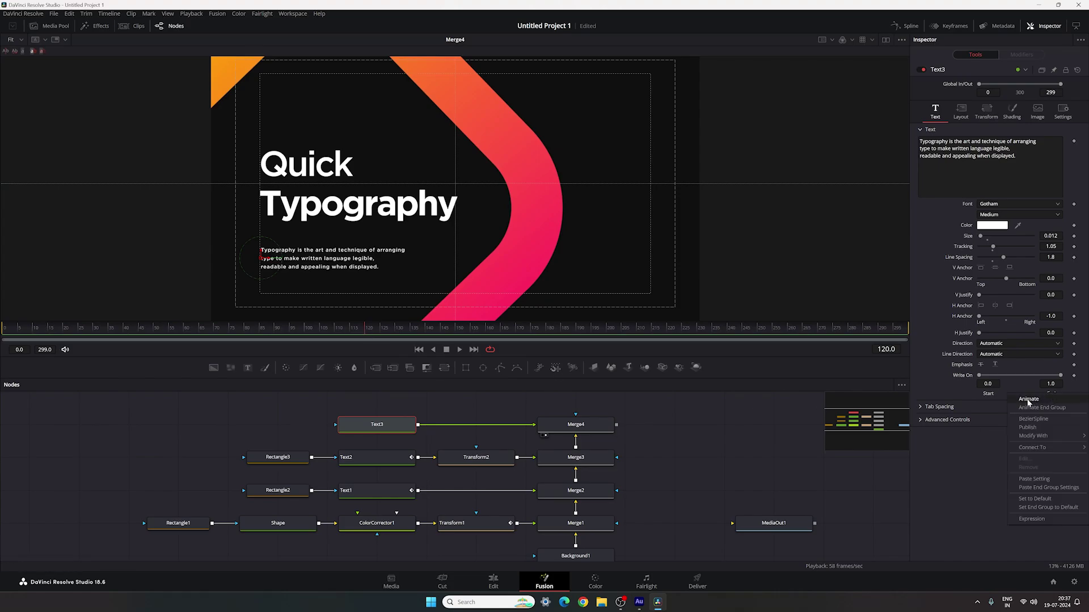
click(1074, 375)
click(183, 336)
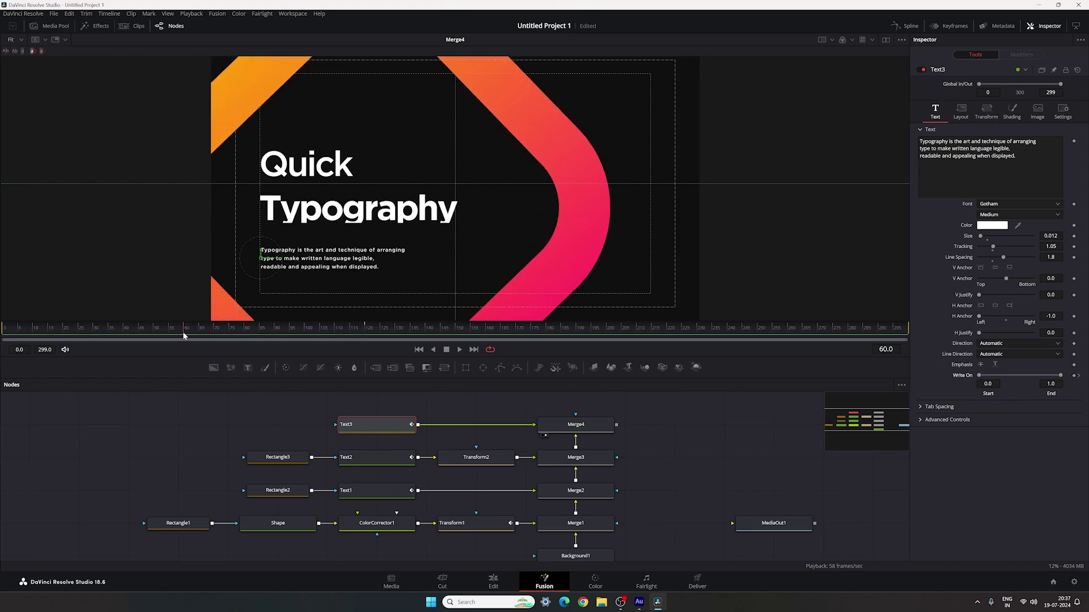
drag(1061, 376, 980, 377)
drag(186, 335, 380, 336)
Smooth Text3's Write On End keyframes in the spline editor and play back the animation
click(906, 26)
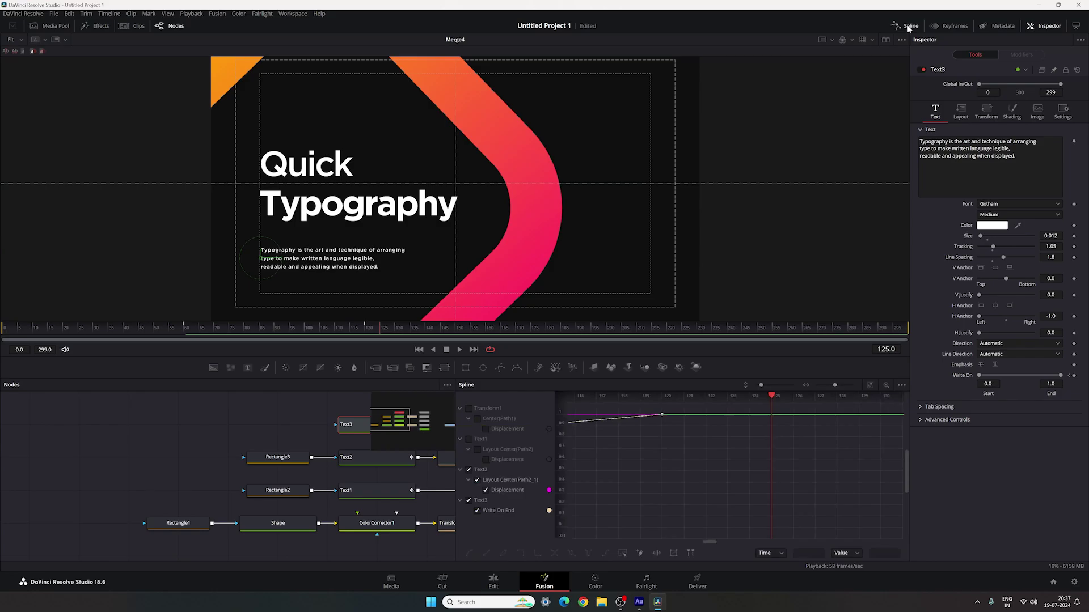
scroll(681, 450, up, 3)
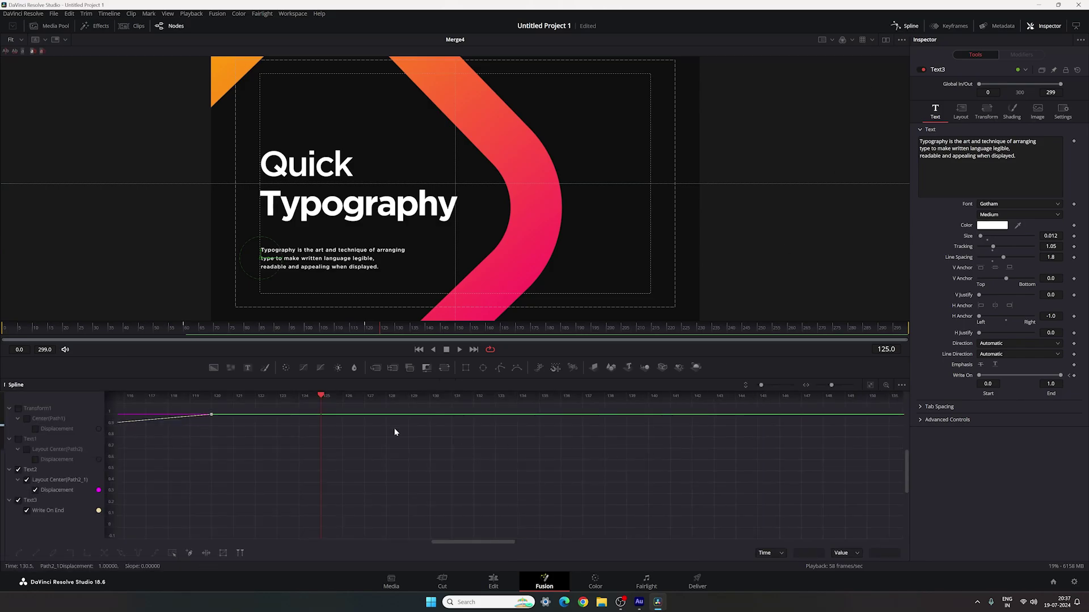
click(18, 470)
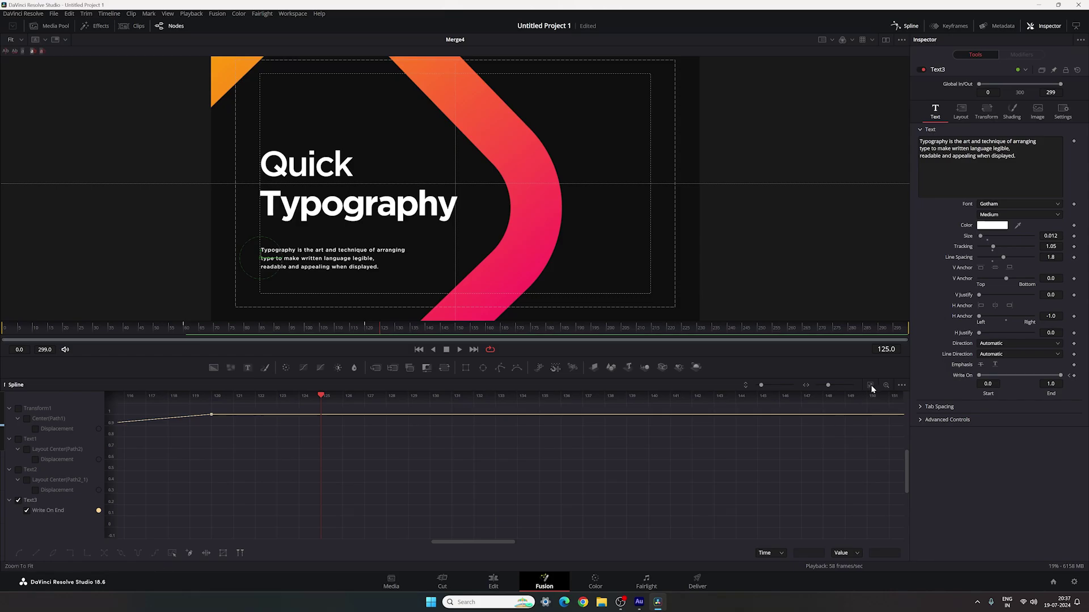
key(ctrl+f)
drag(850, 410, 205, 531)
key(s)
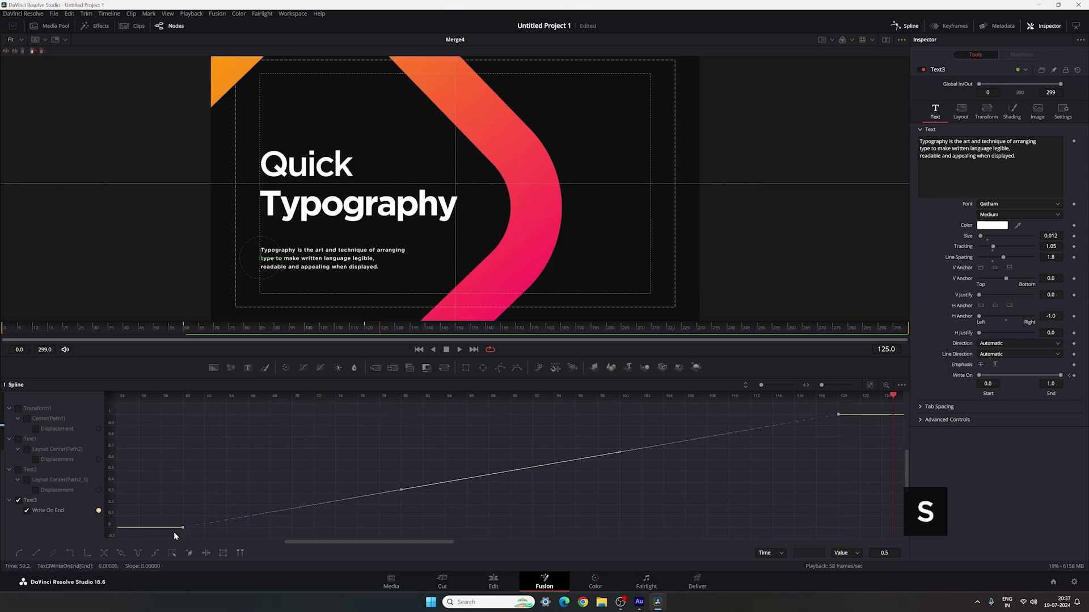
click(895, 25)
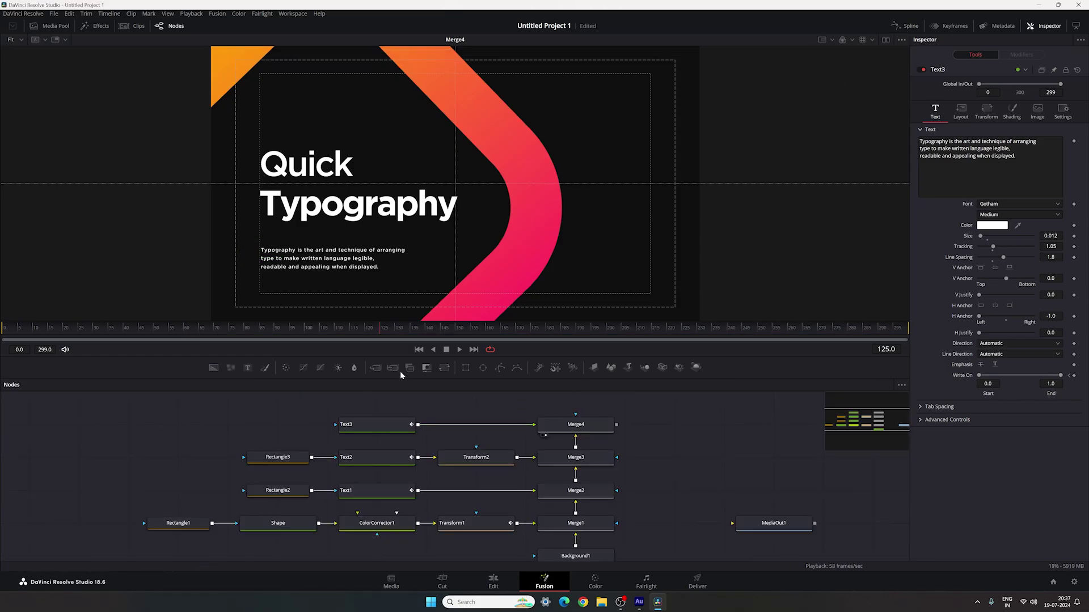
key(space)
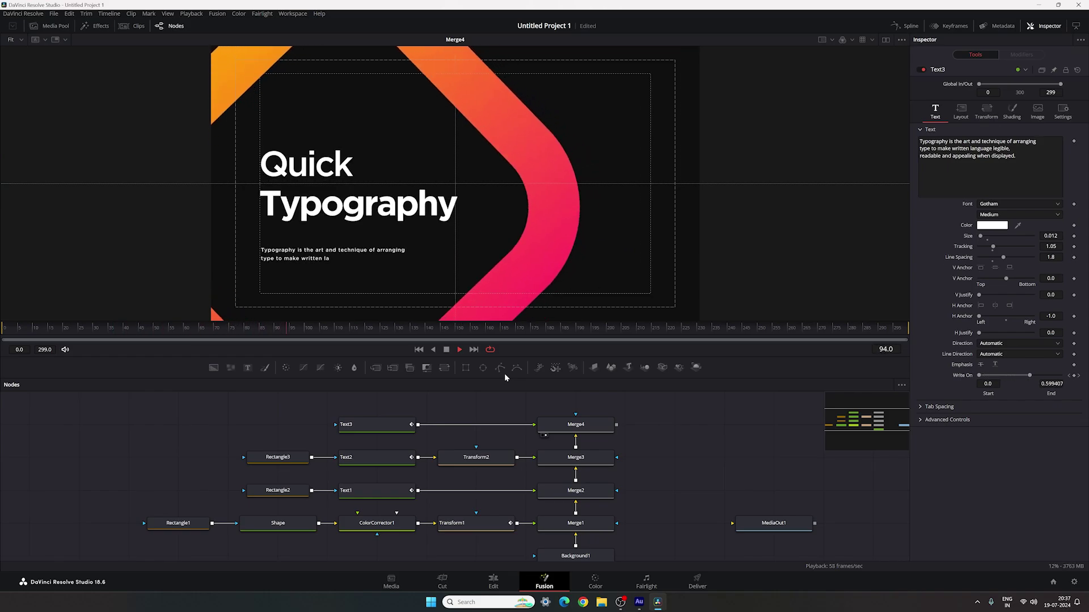
click(420, 350)
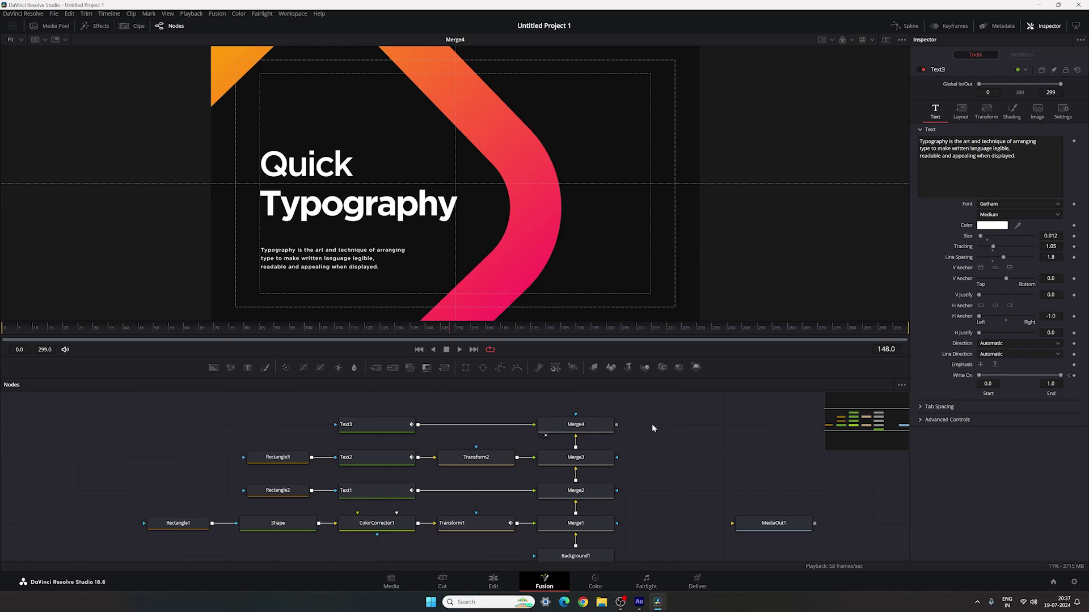
Add a separate Background node above Merge4 and rename it "Matte"
drag(642, 425, 511, 445)
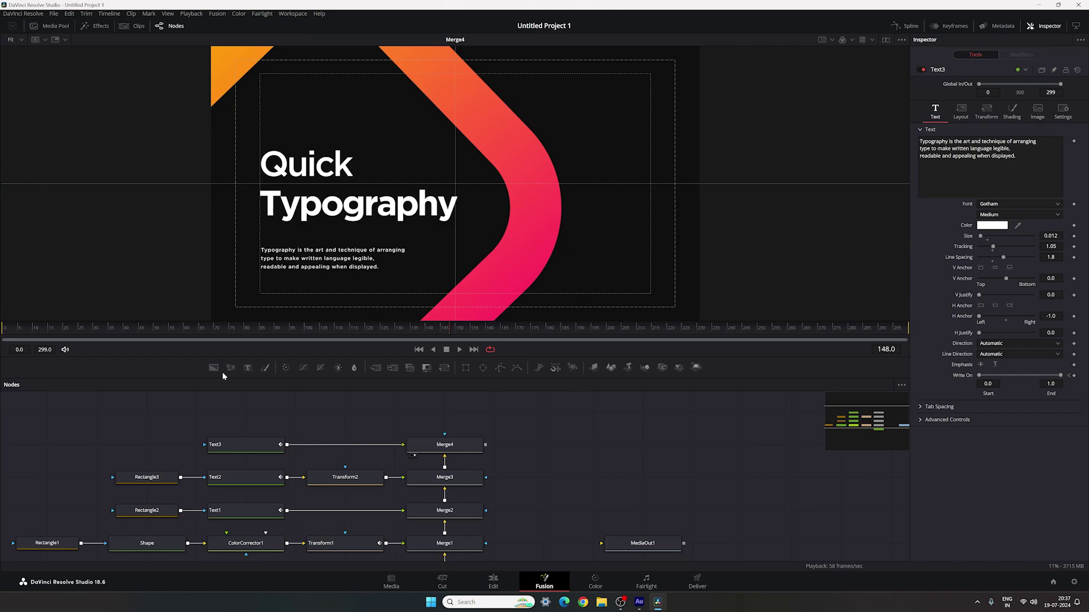
drag(213, 368, 517, 426)
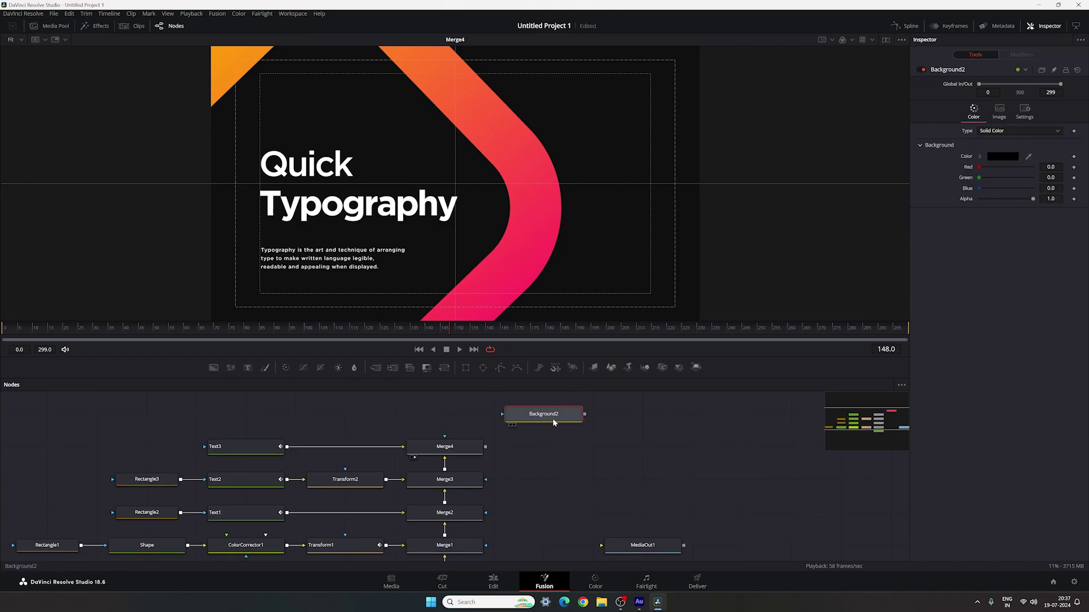
key(F2)
text(Matte)
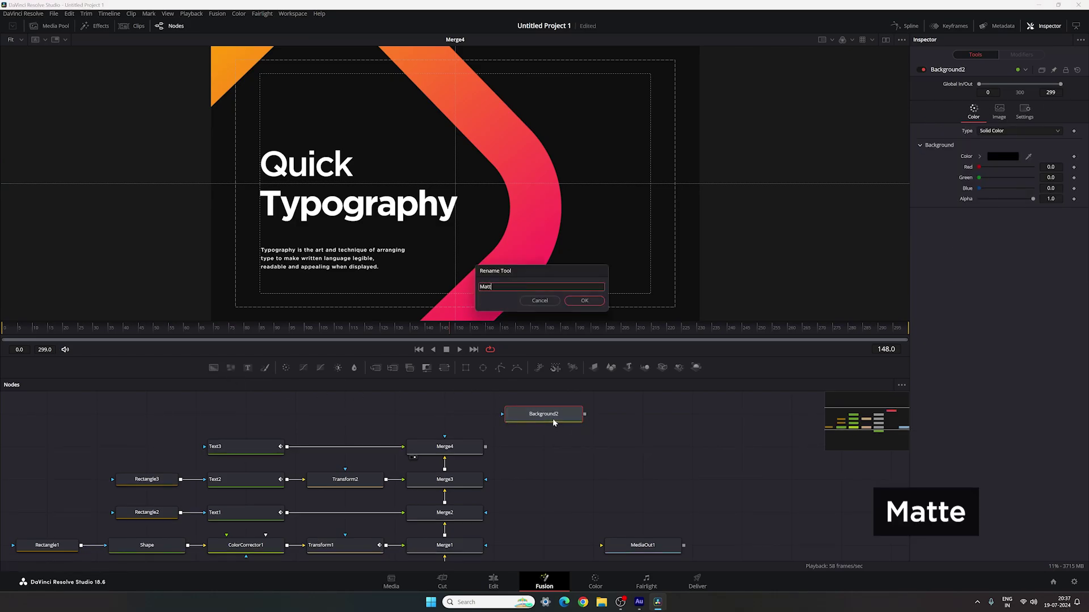
key(Return)
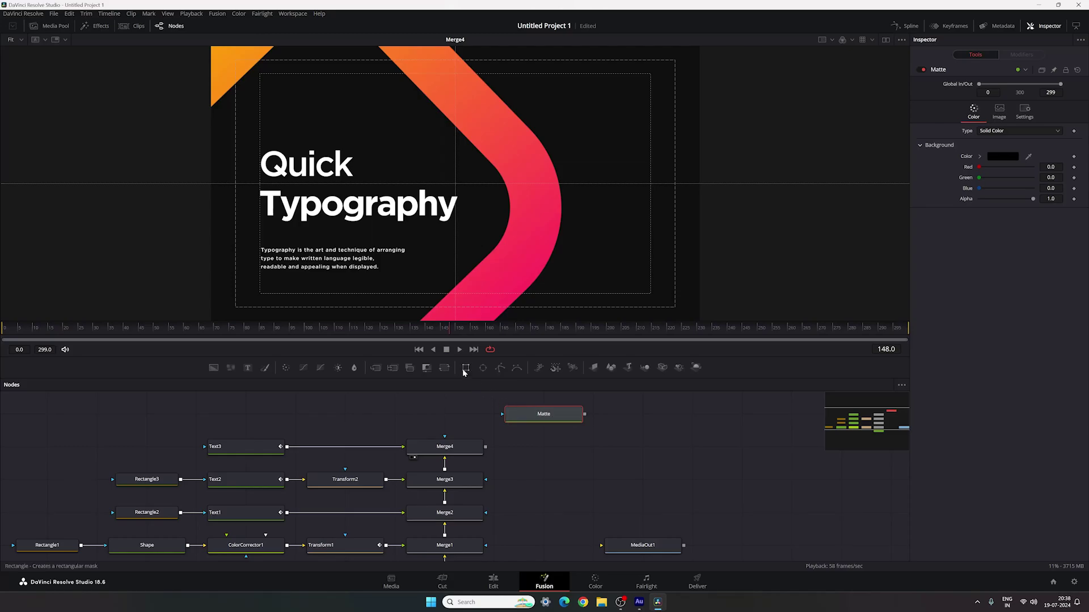
Mask Matte with a rectangle of width 1.0 and height 1.0, and line both nodes up above the Text3 row
drag(466, 367, 553, 414)
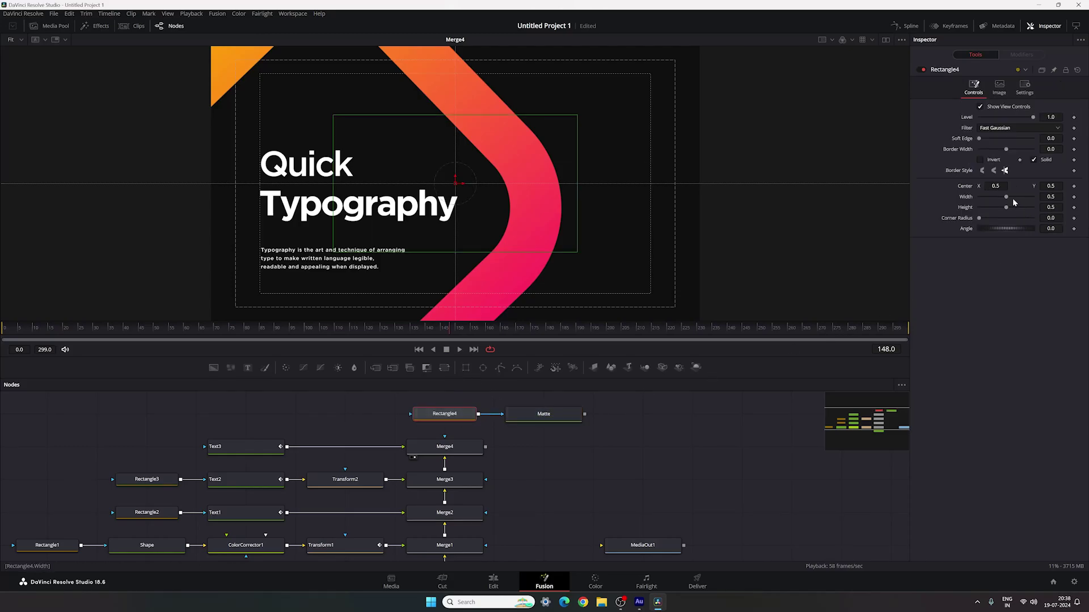
drag(1006, 197, 1038, 210)
click(622, 436)
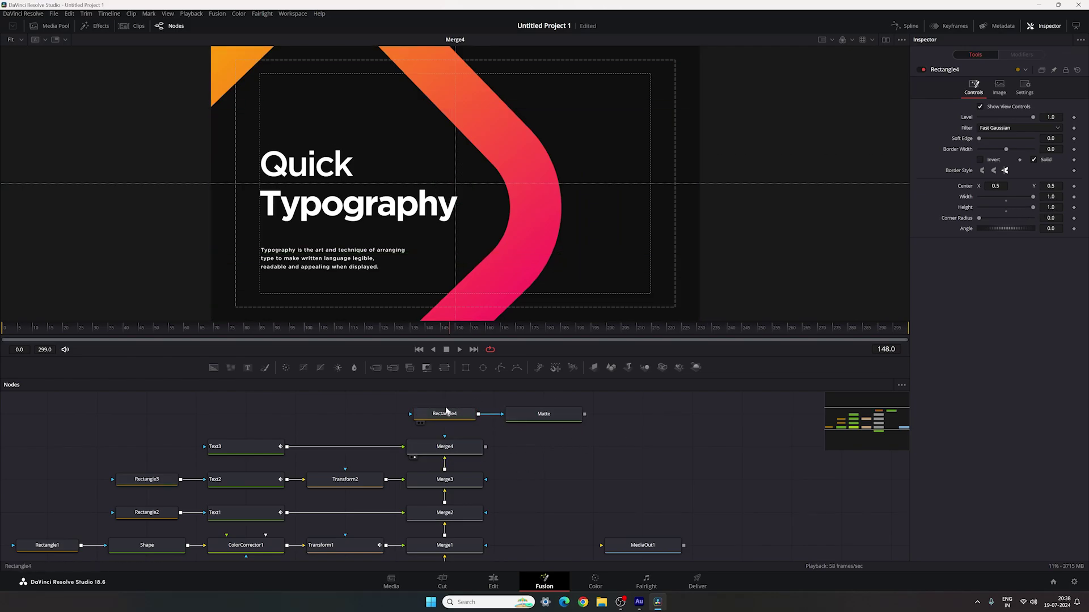
drag(421, 401, 363, 419)
Add a merge node with Matte as background and Merge4's output as foreground, and show it in the viewer
click(376, 367)
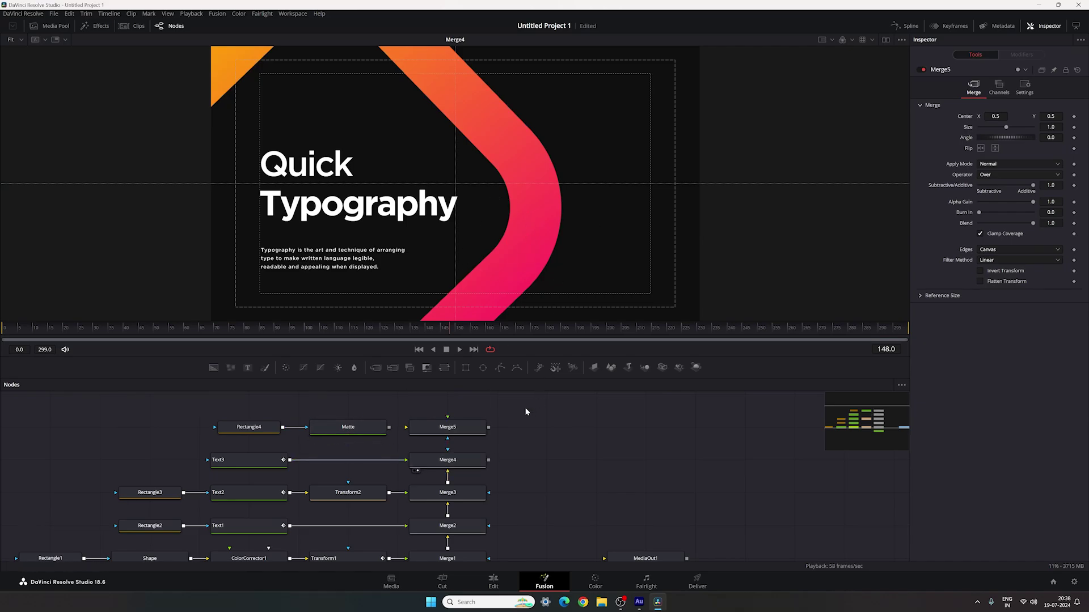
drag(385, 415, 352, 428)
drag(448, 419, 463, 462)
key(1)
Set the operator of the Matte merge, Merge5, to In
click(456, 432)
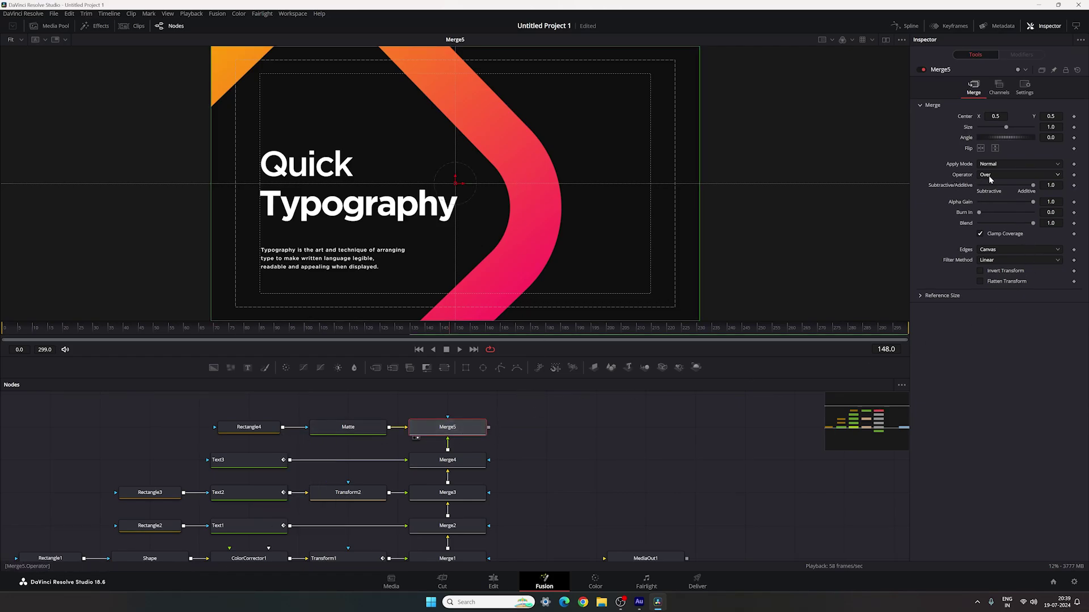
click(991, 177)
click(984, 196)
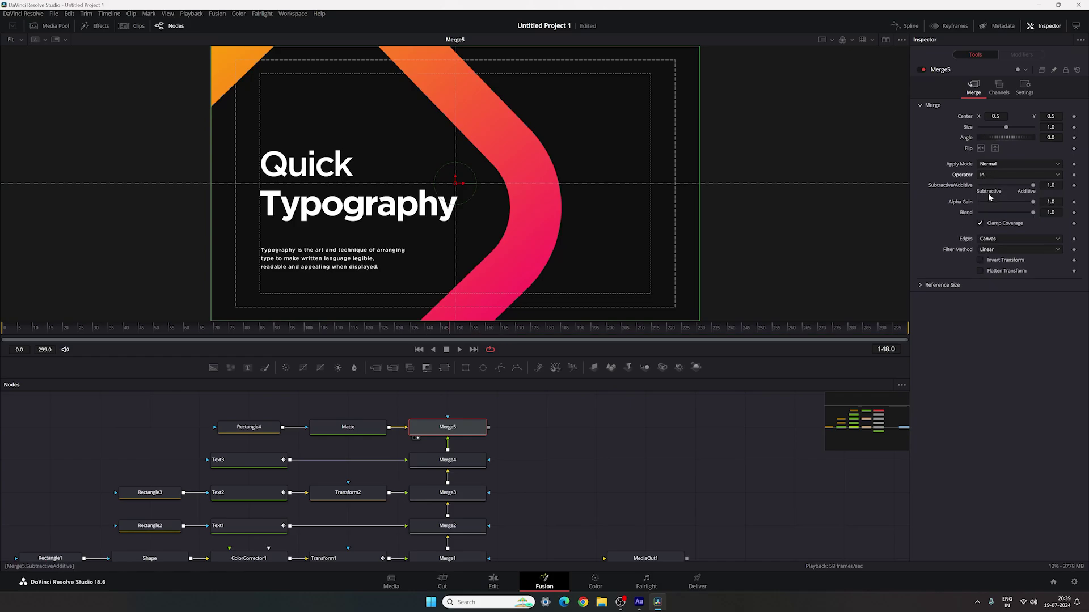
Keyframe Rectangle4's center at X 0.5, Y 0.5 on frame 30
click(249, 428)
drag(86, 331, 94, 335)
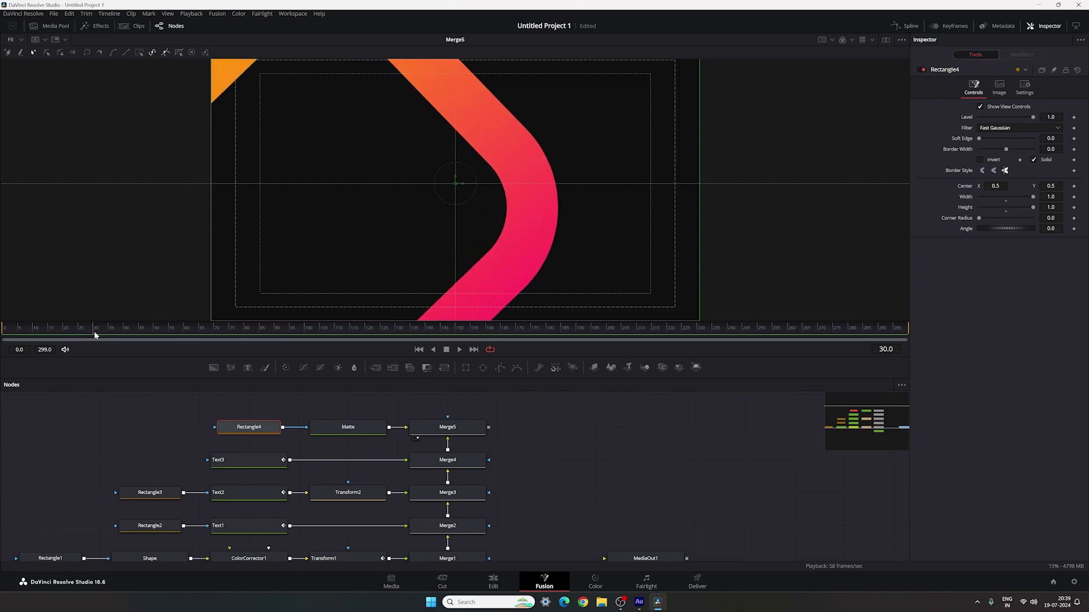
right_click(968, 190)
click(989, 192)
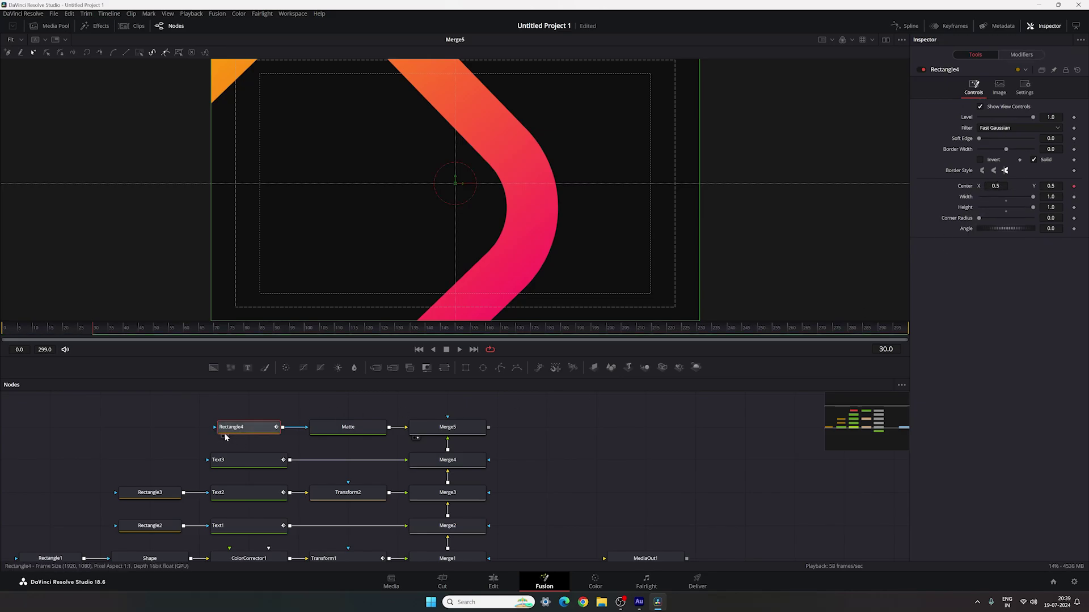
Move Rectangle4 below the frame at frame 0 by setting its center Y to -0.5
drag(94, 333, 5, 334)
drag(456, 183, 484, 334)
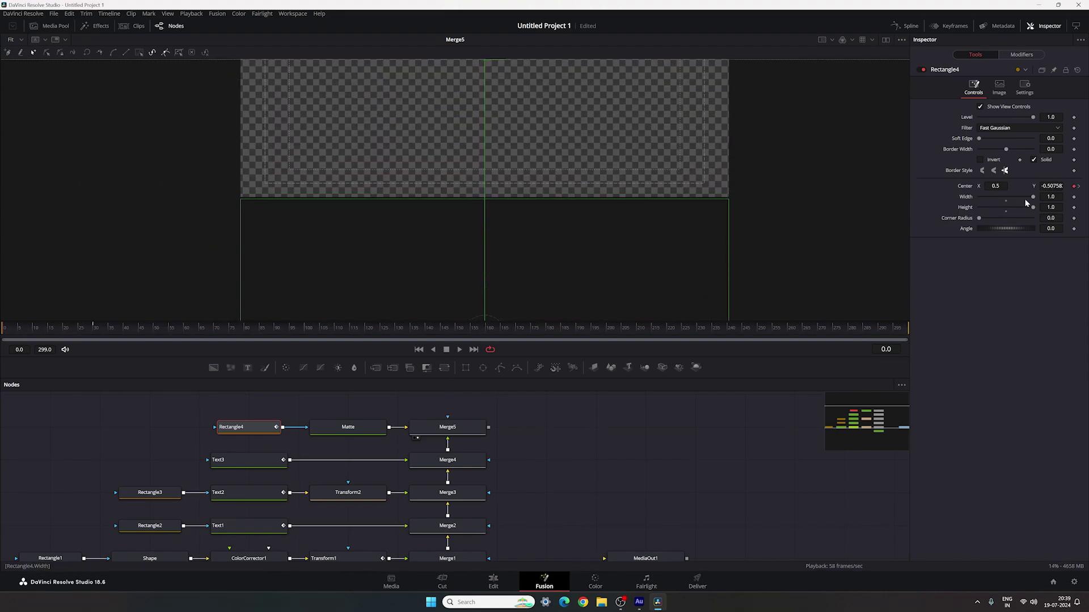
click(1051, 186)
text(-)
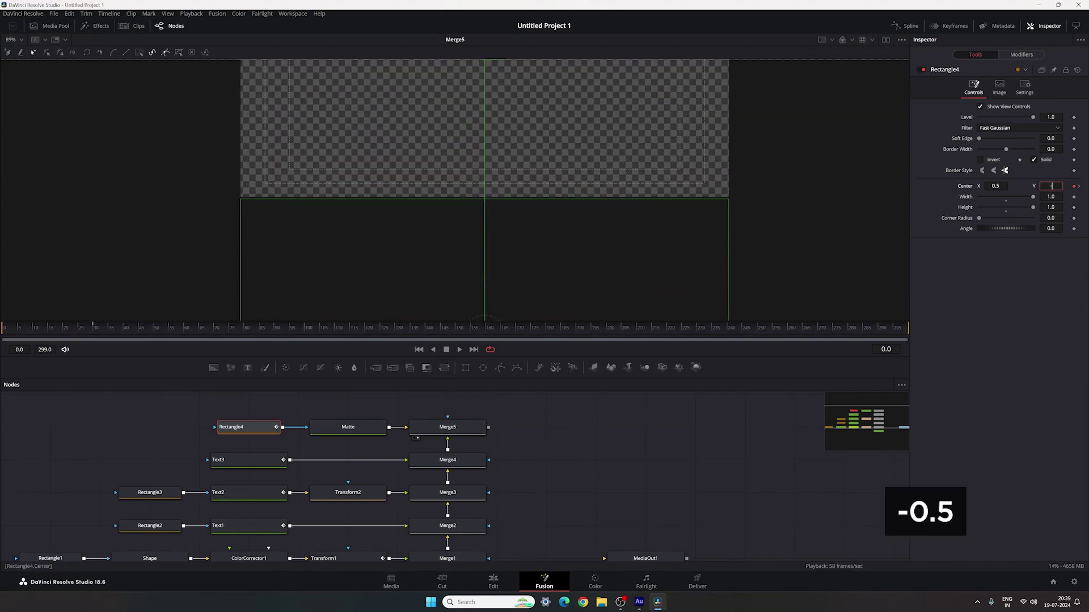
text(0.5)
key(Tab)
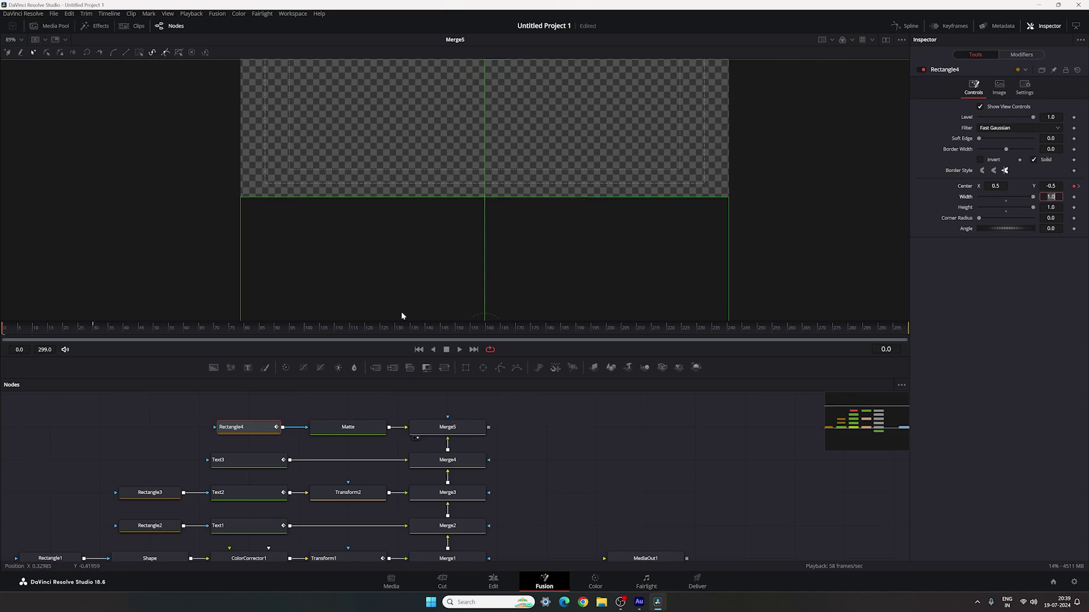
Add a hold keyframe for Rectangle4's center at Y 0.5 on frame 270
click(816, 332)
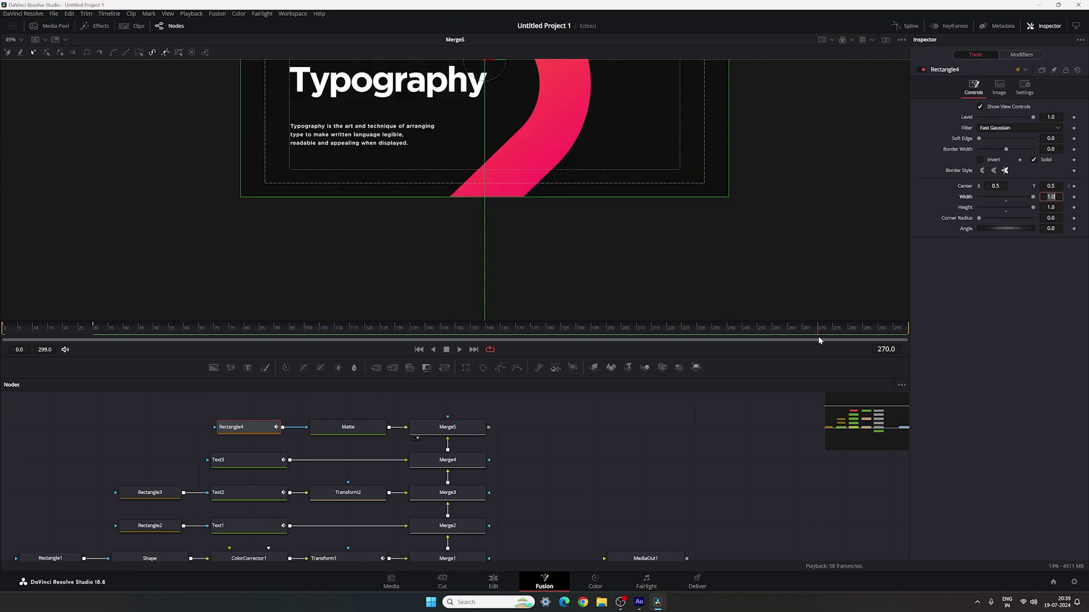
right_click(979, 187)
click(984, 192)
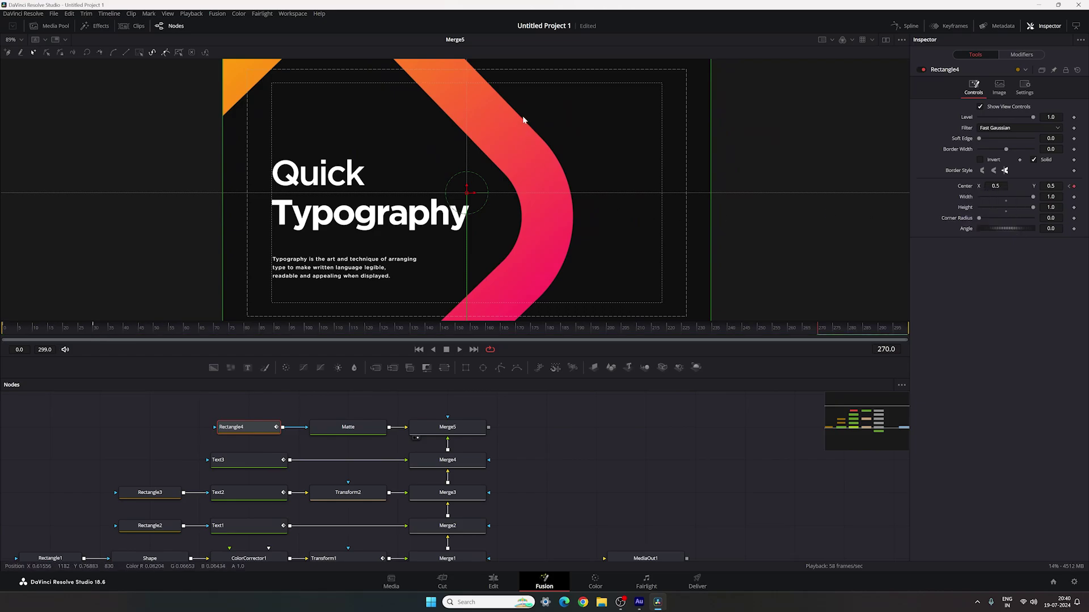
Move Rectangle4 above the frame at frame 299 by setting its center Y to 1.5
drag(522, 117, 529, 162)
drag(883, 332, 950, 333)
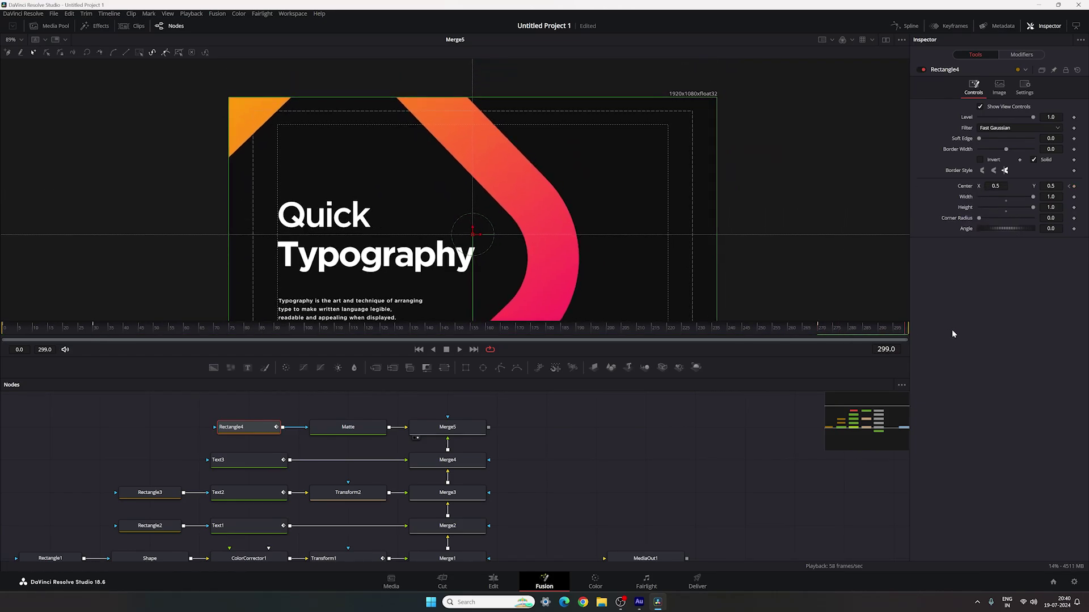
drag(473, 231, 476, 80)
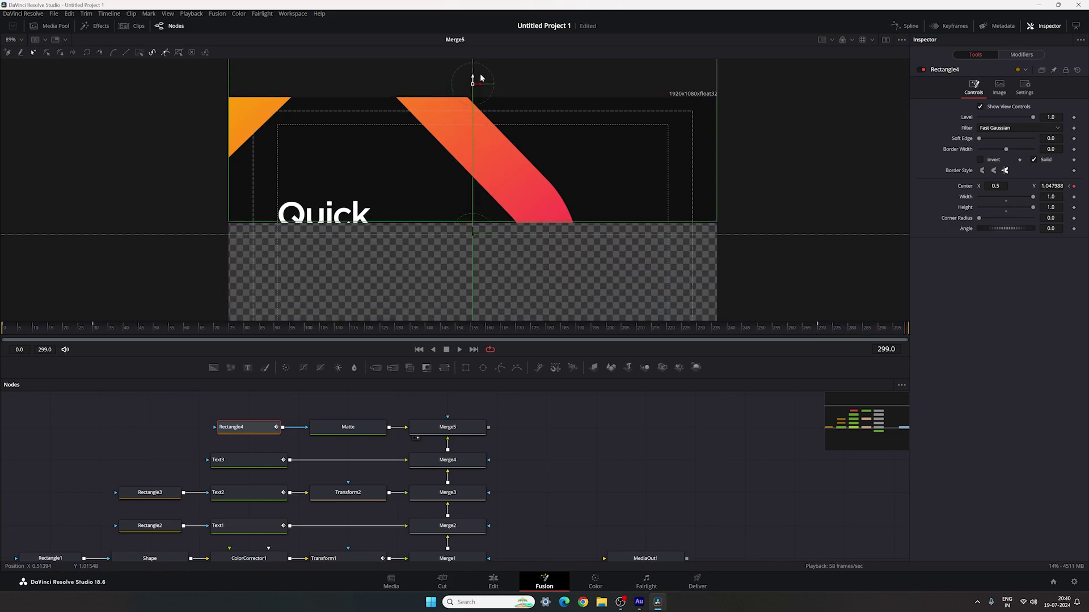
scroll(515, 138, up, 5)
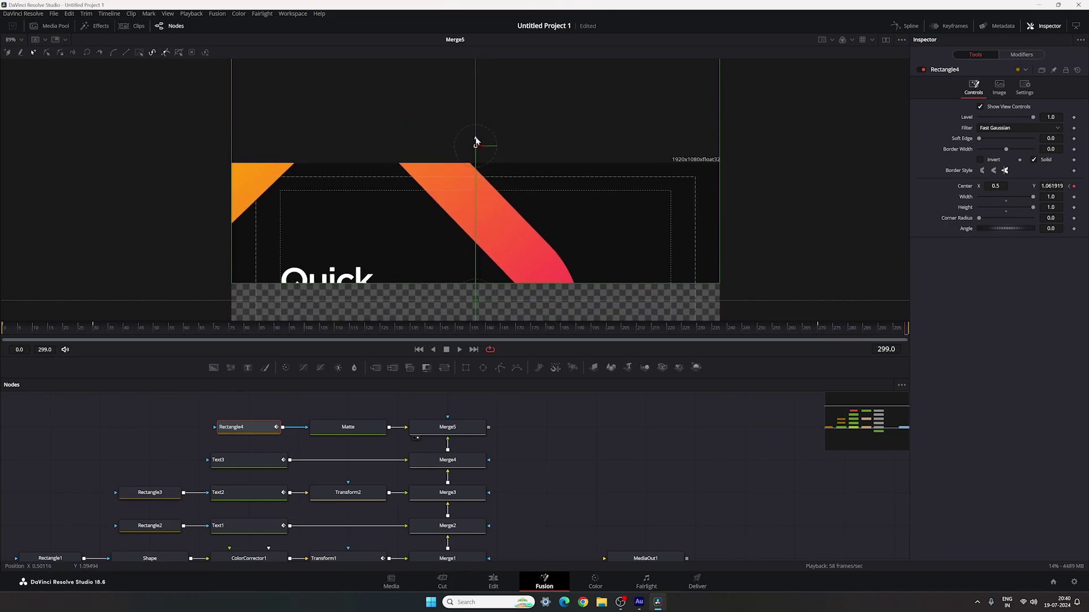
drag(476, 141, 476, 14)
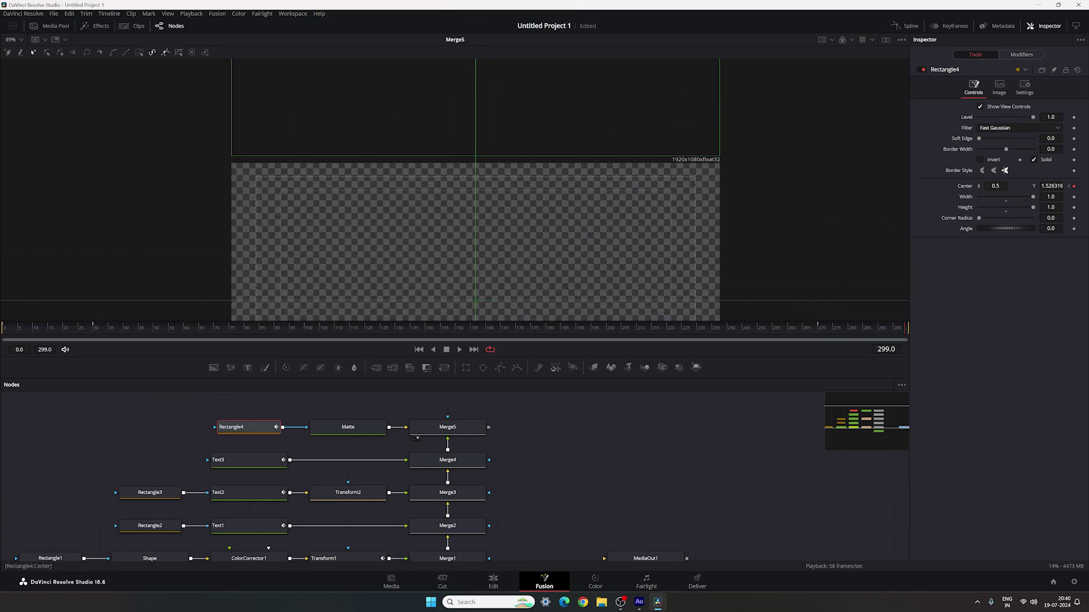
click(1051, 186)
text(-0.5)
key(Tab)
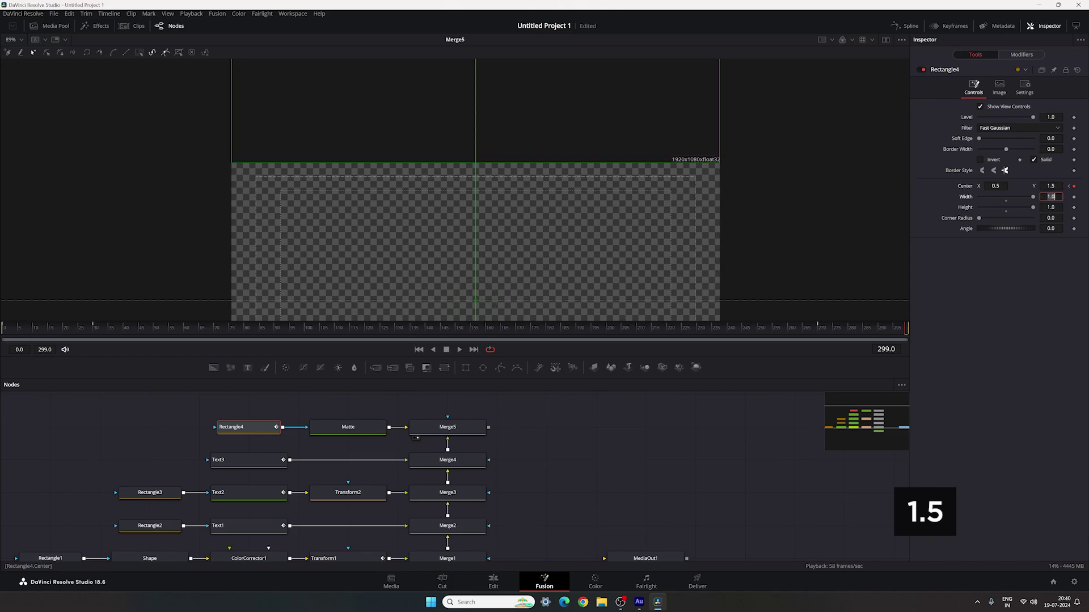
Fit the composition in the viewer and scrub from the start to frame 285 to check the matte reveal and exit
click(1, 334)
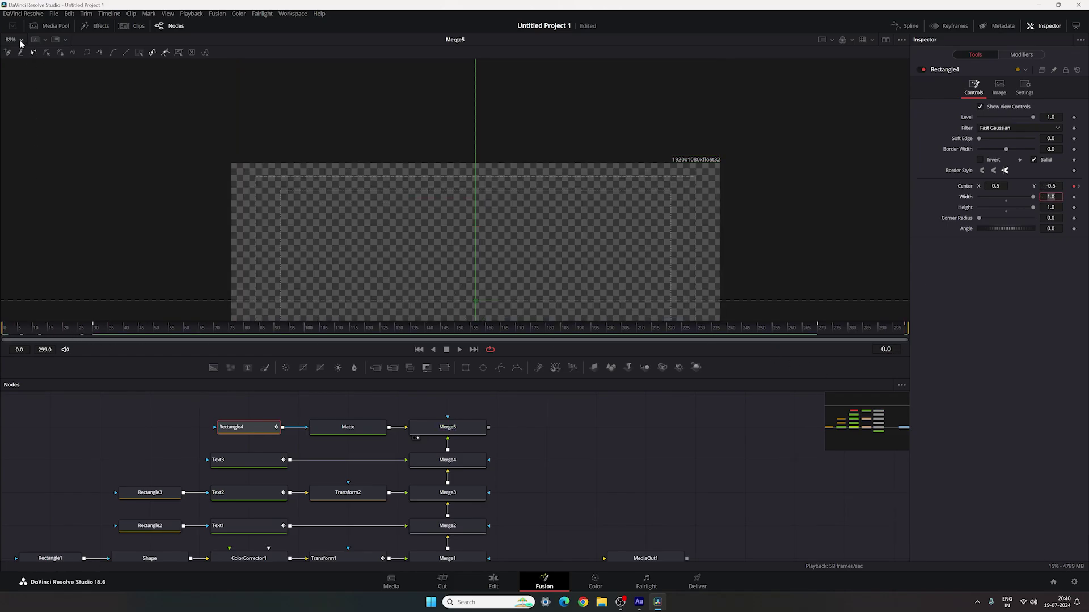
click(16, 40)
click(18, 55)
drag(14, 323, 866, 327)
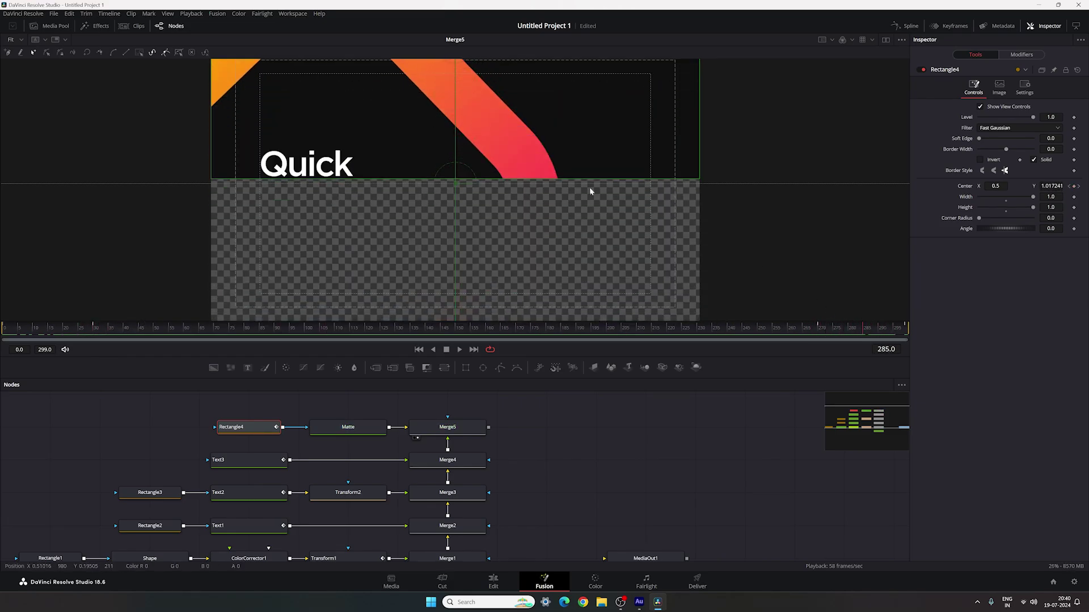
Open an enlarged spline editor and show only Rectangle4's displacement curve
click(906, 26)
key(F4)
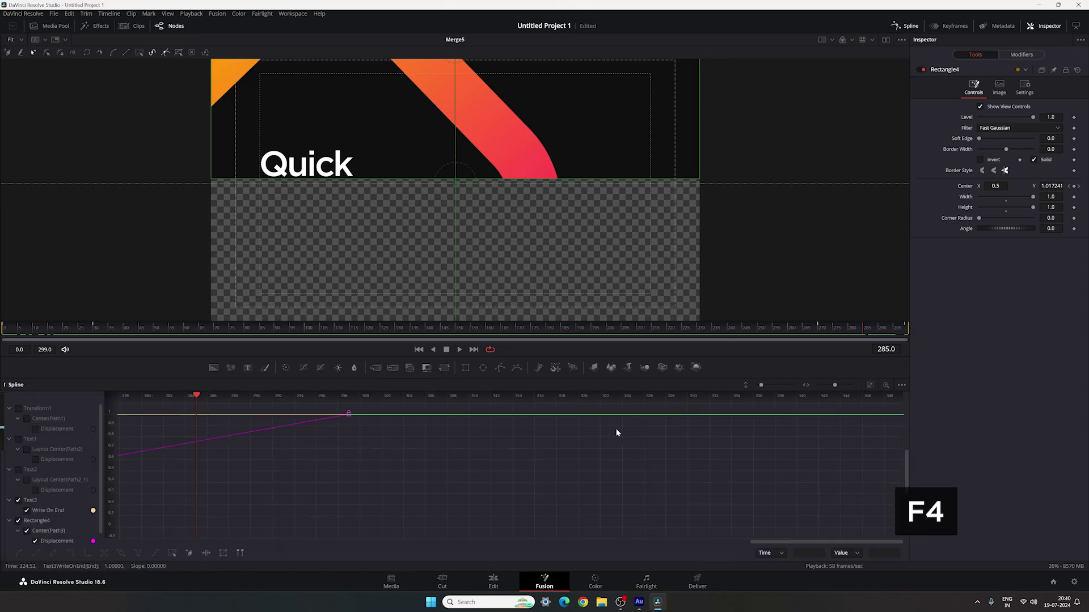
drag(532, 378, 567, 285)
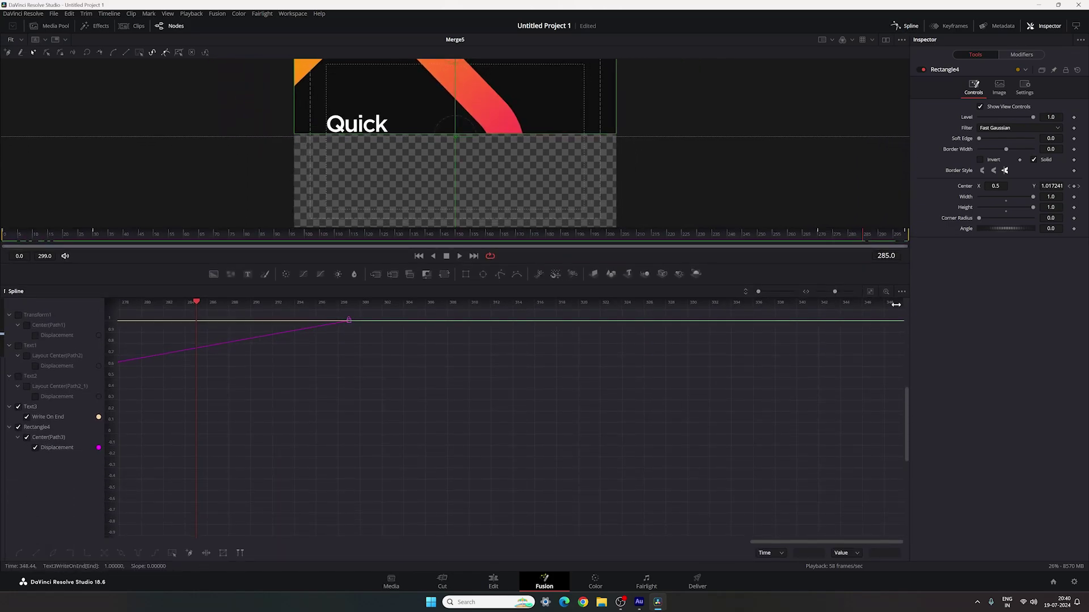
key(ctrl+f)
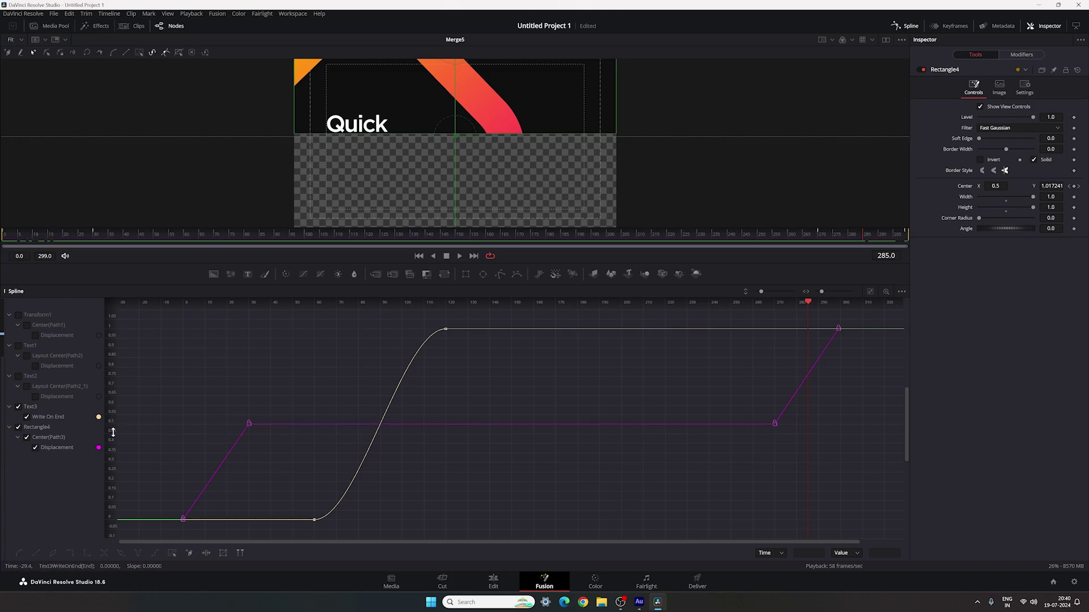
click(18, 408)
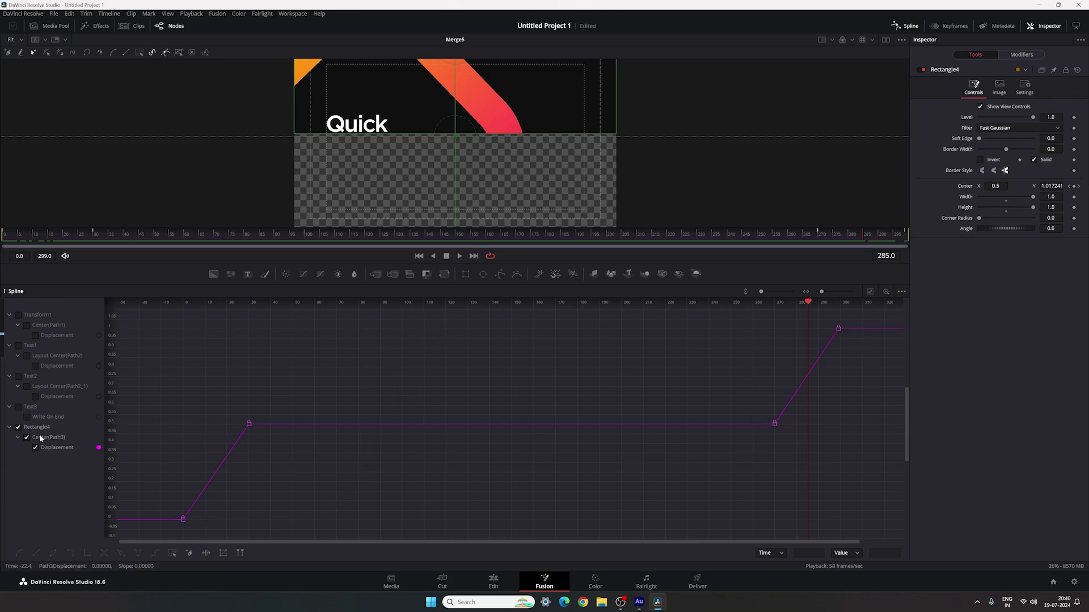
Smooth Rectangle4's intro and outro displacement keyframes, lengthening the ease into the second keyframe and out of the third
drag(270, 403, 166, 534)
key(s)
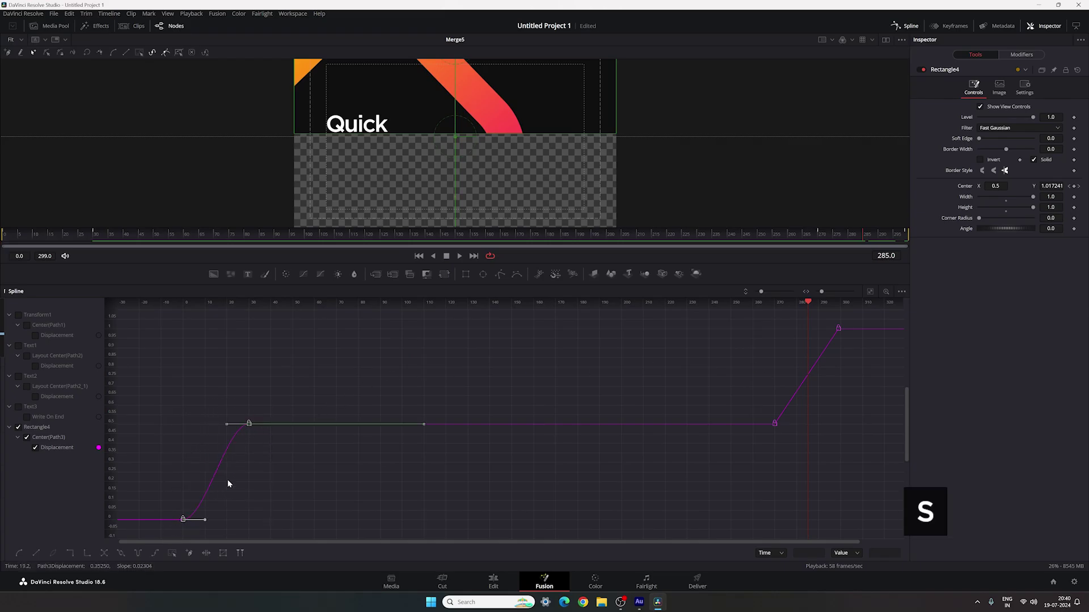
drag(226, 425, 175, 426)
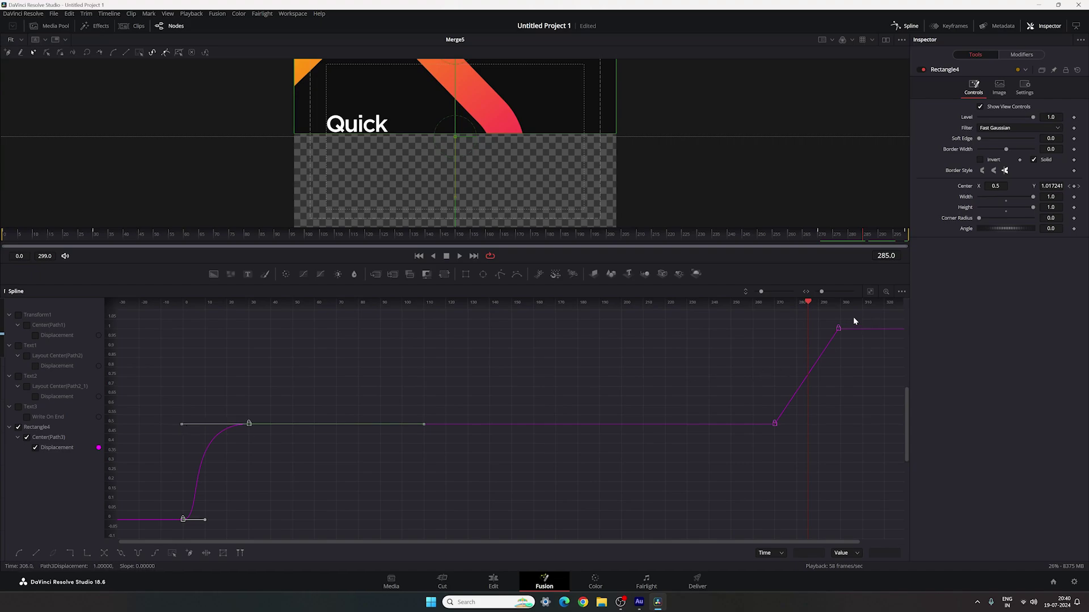
drag(853, 317, 837, 427)
key(s)
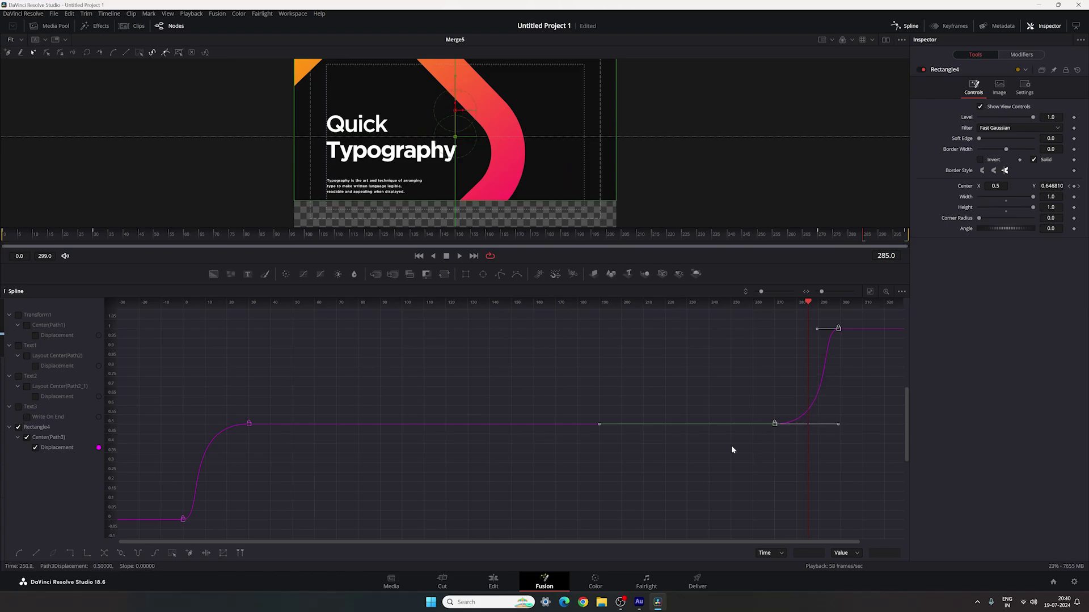
Play the composition from the start and scrub the opening frames to check the eased matte reveal
click(418, 256)
key(space)
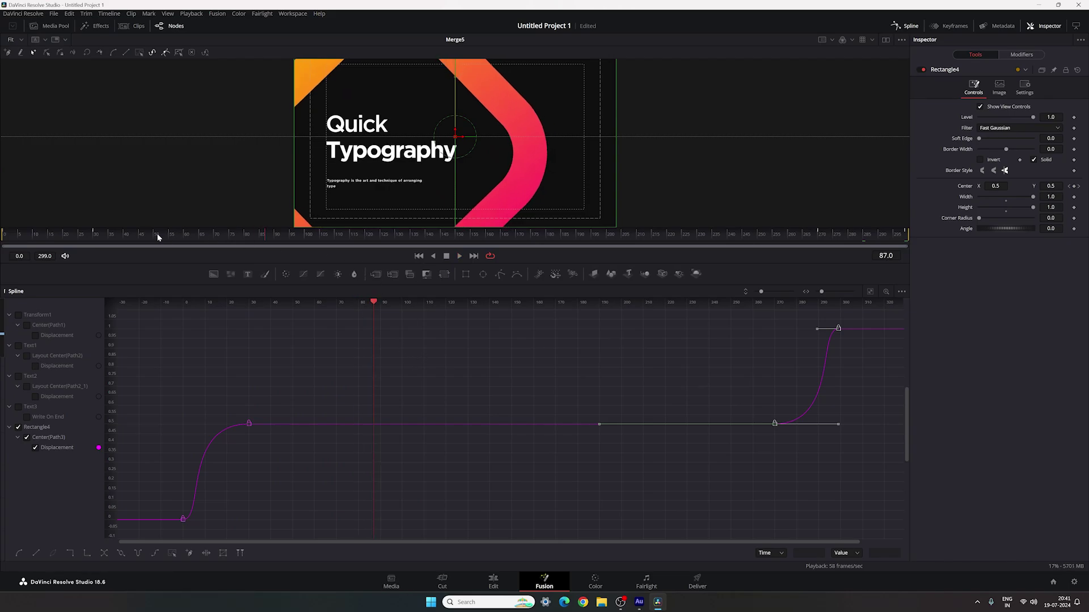
drag(85, 234, 134, 238)
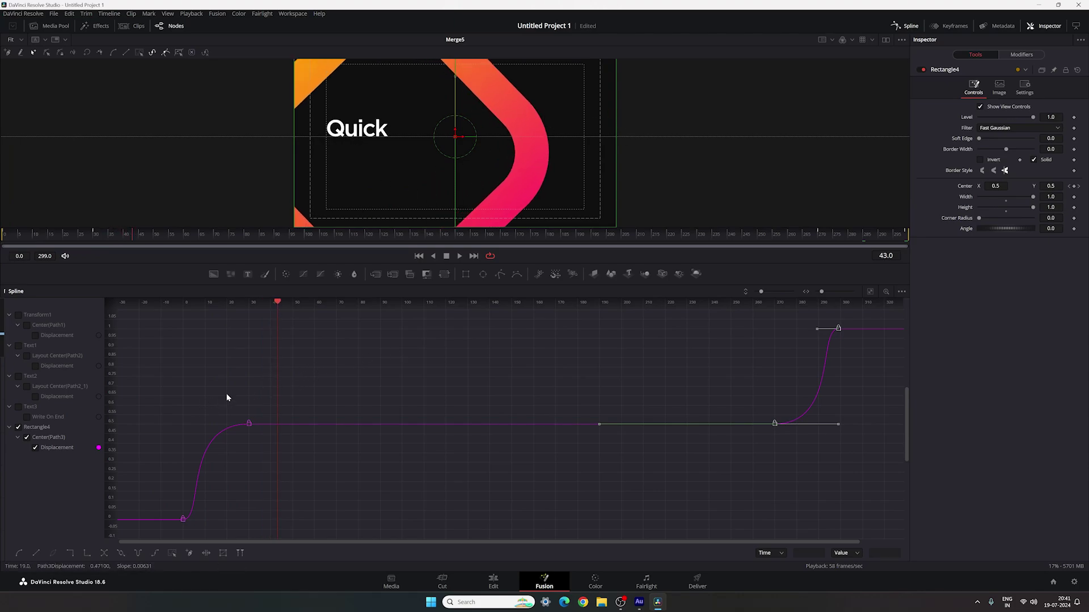
Shift all Transform1, Text1, Text2 and Text3 keyframes 30 frames later so their animations start at frame 30
click(18, 428)
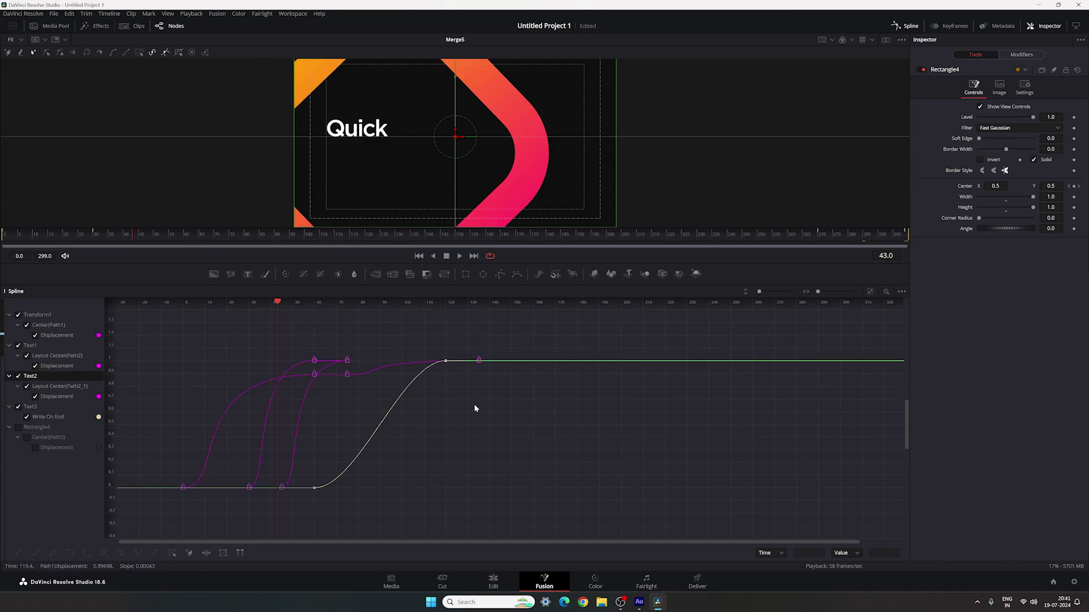
click(871, 293)
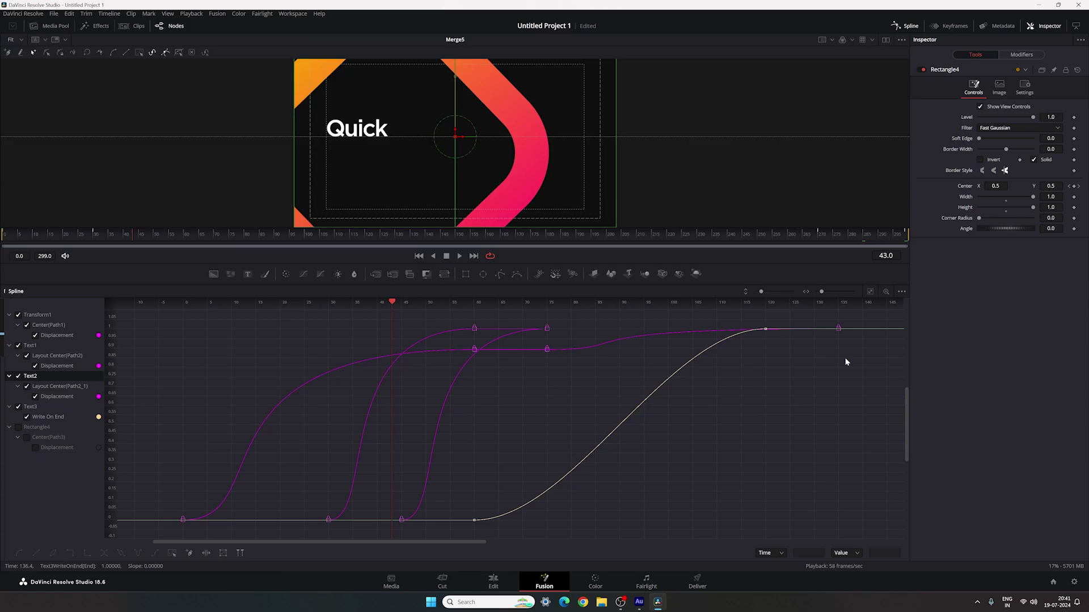
drag(867, 313, 175, 529)
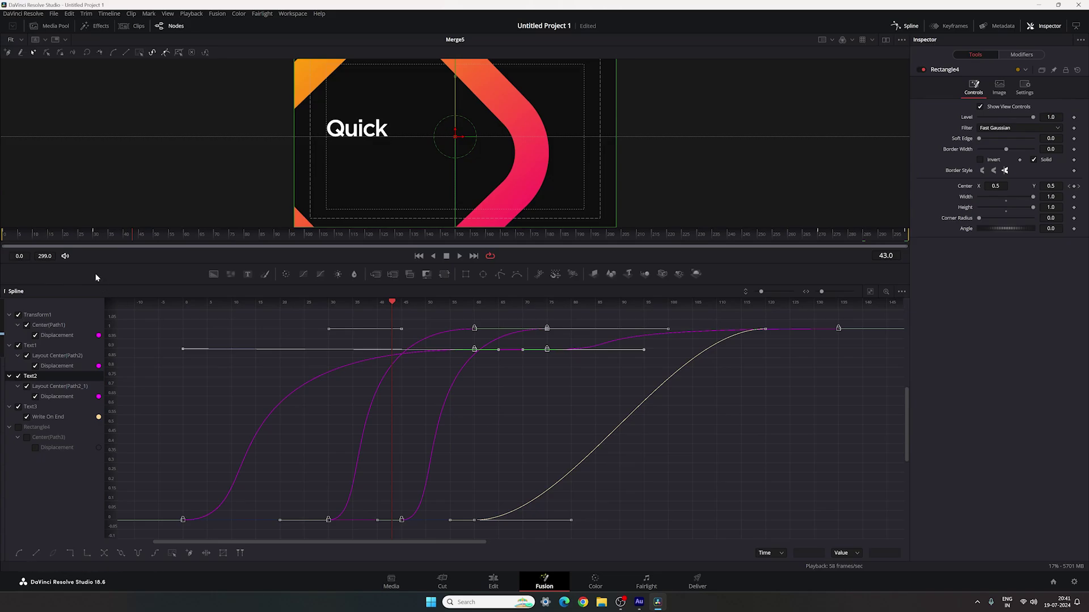
mouse_move(106, 243)
mouse_down()
mouse_move(50, 245)
mouse_move(95, 244)
mouse_up()
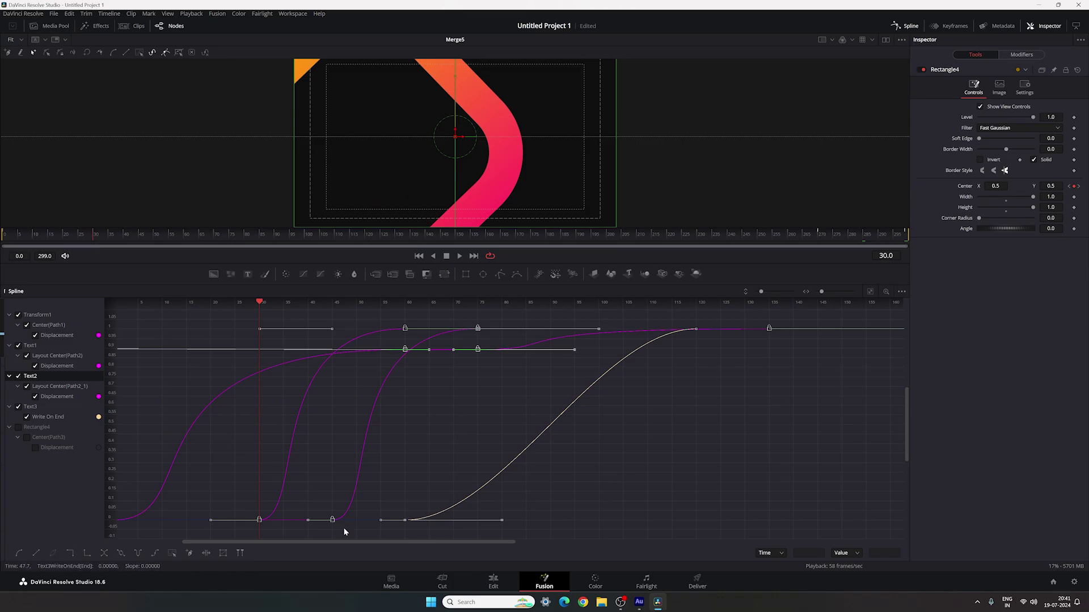
drag(341, 542, 278, 541)
drag(520, 352, 665, 352)
Play the composition from the start to check the delayed shape and text animations
click(460, 255)
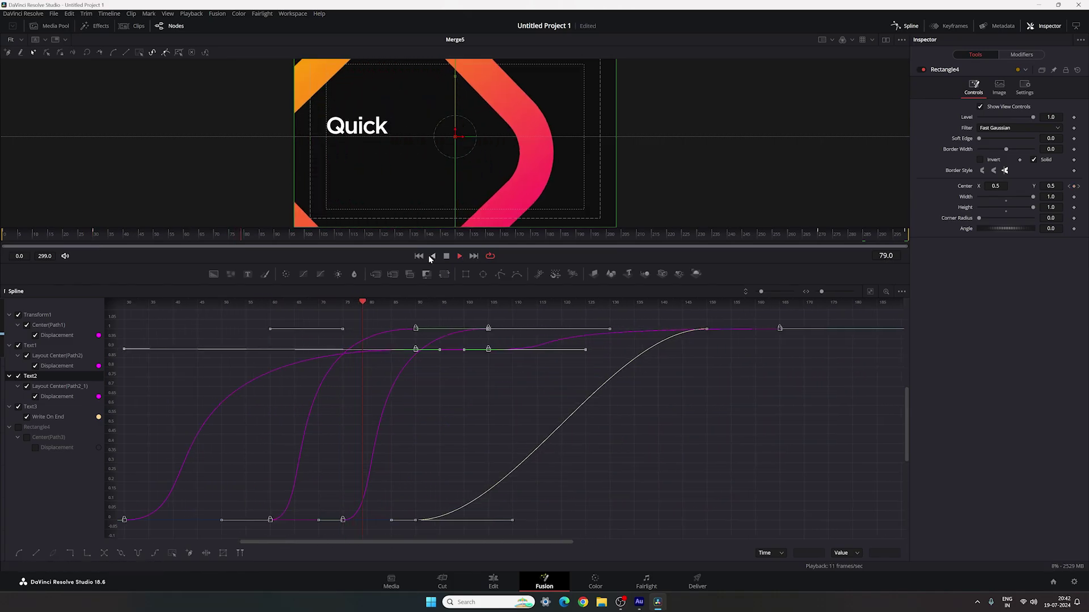
click(419, 256)
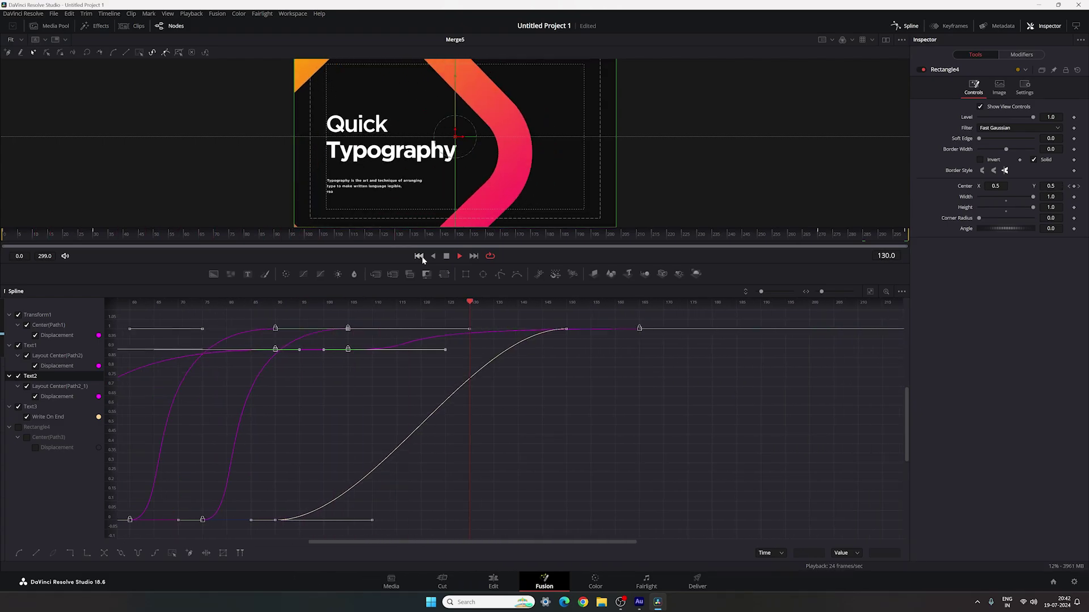
key(space)
Close the spline editor and add a Motion Blur node after Merge5
click(905, 26)
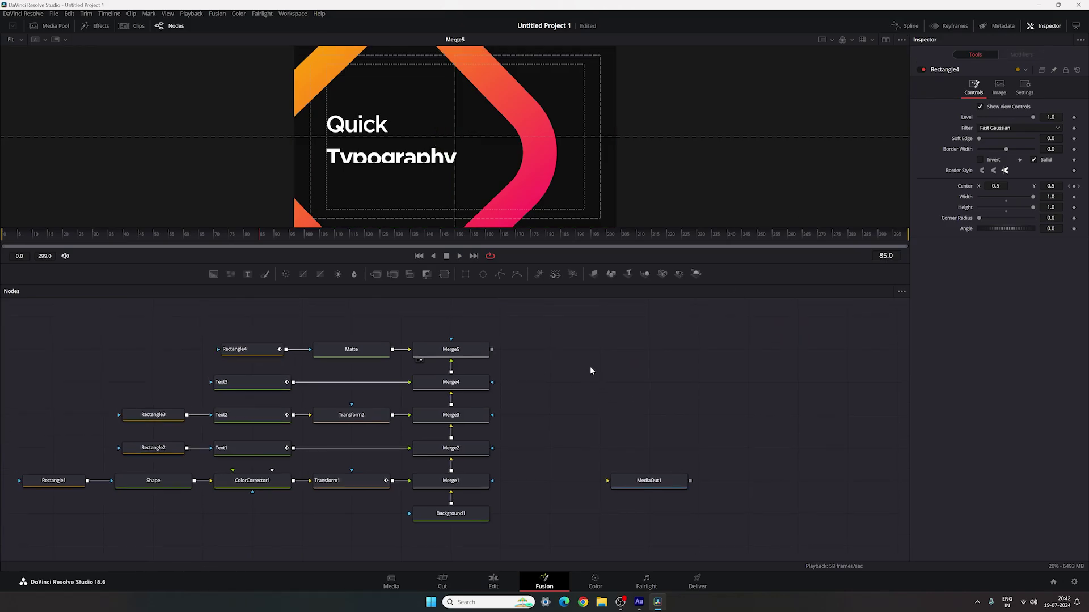
click(482, 350)
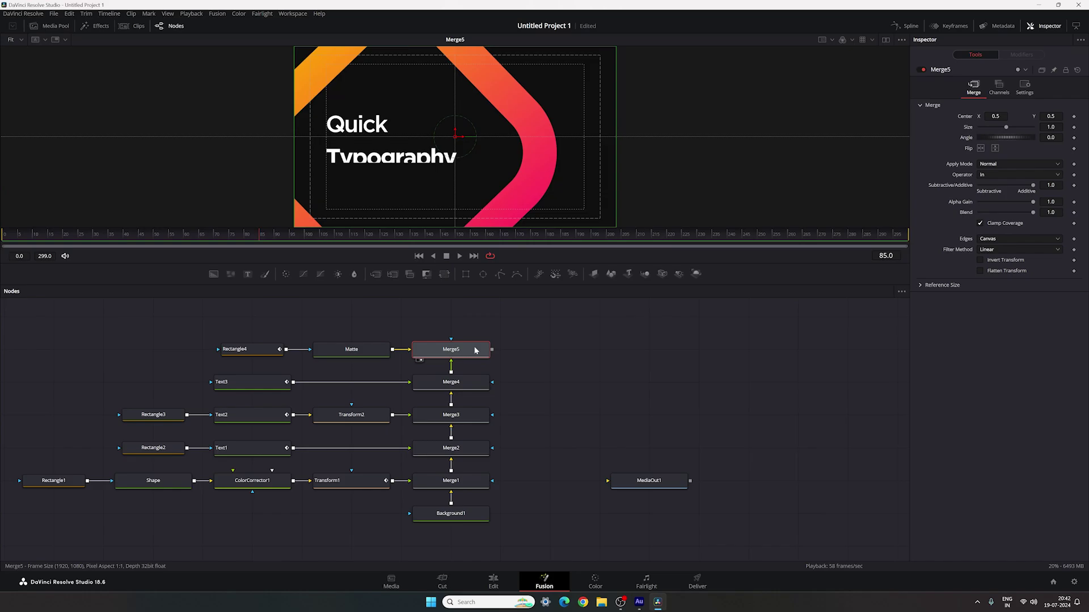
key(ctrl+space)
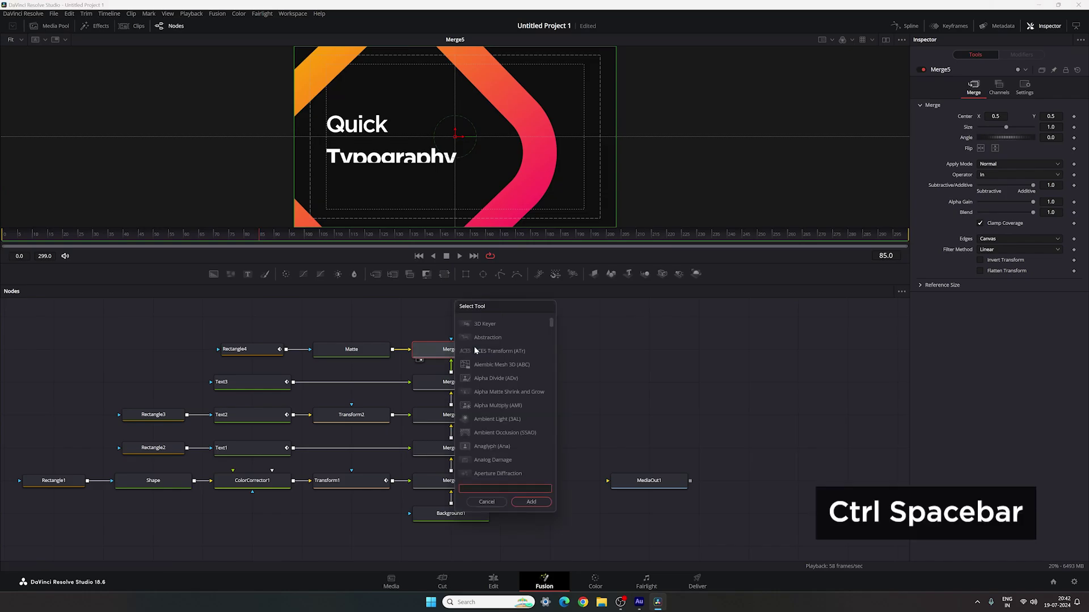
text(mot)
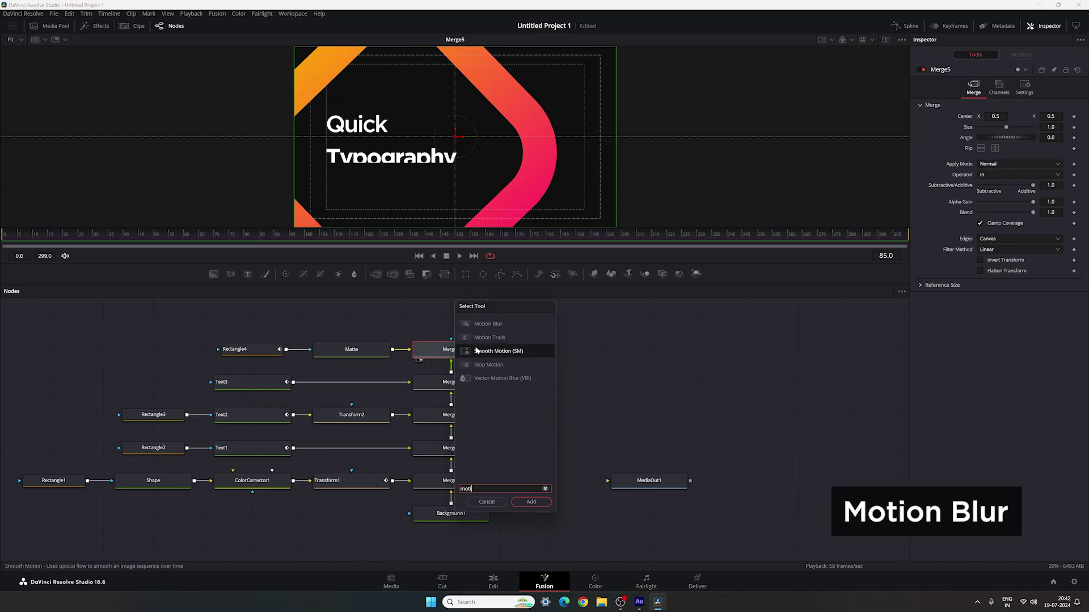
text(i)
click(508, 331)
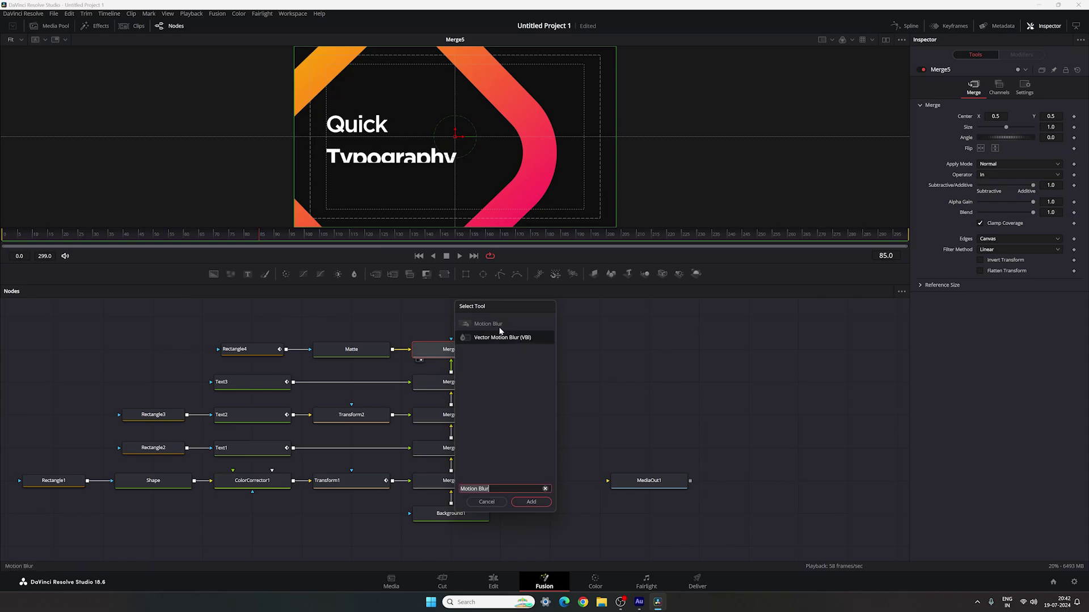
click(531, 502)
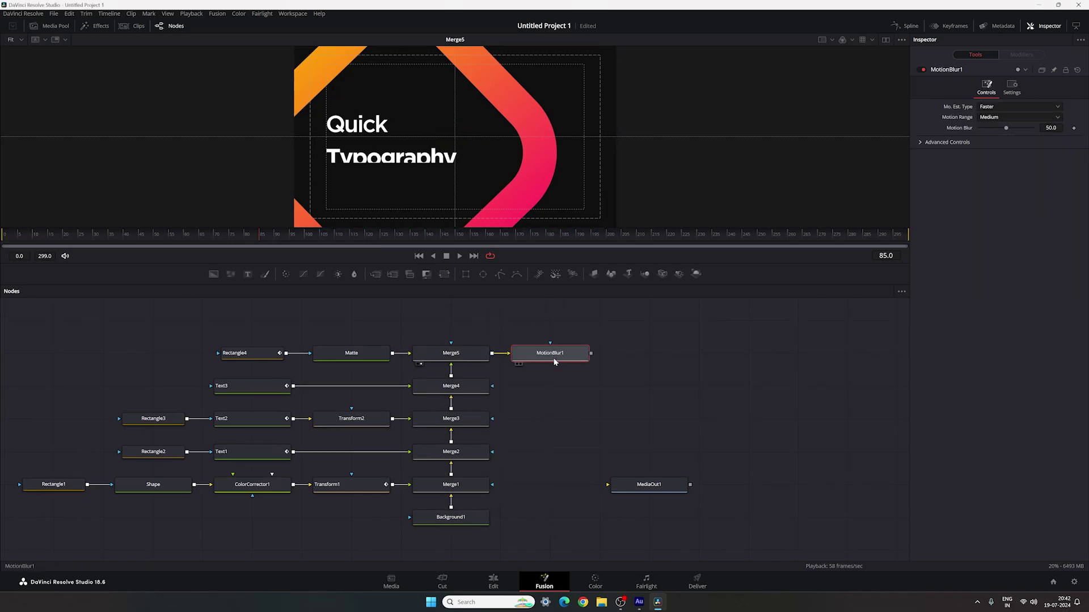
Show the motion blur node in the viewer, move MediaOut1 beside it, and connect its output to MediaOut1
drag(554, 362, 573, 95)
drag(645, 493, 695, 362)
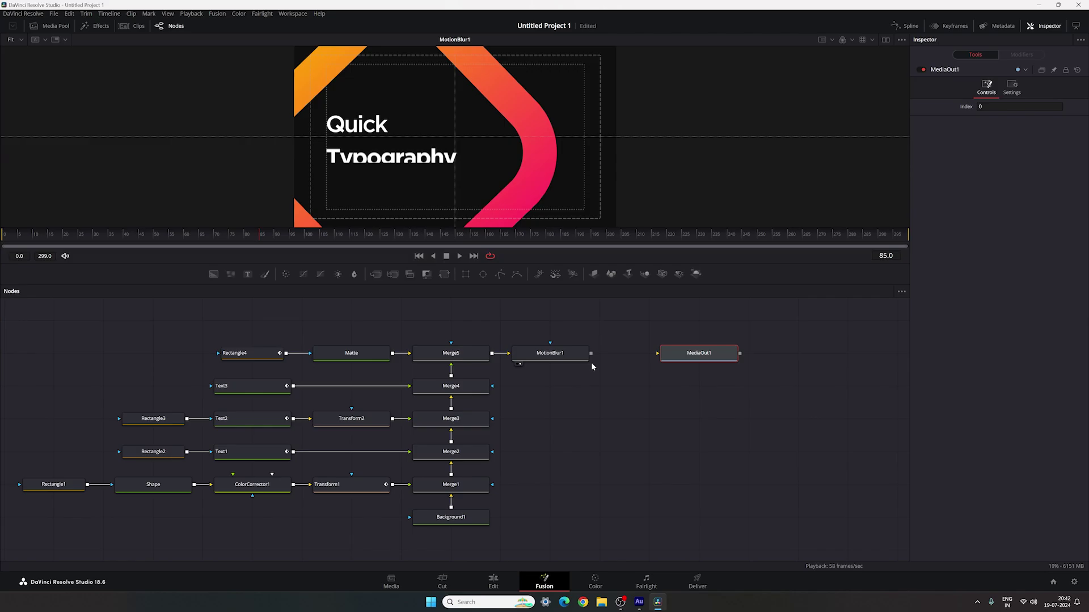
drag(591, 354, 717, 364)
Play the composition from frame 0 to check the motion-blurred result
click(417, 256)
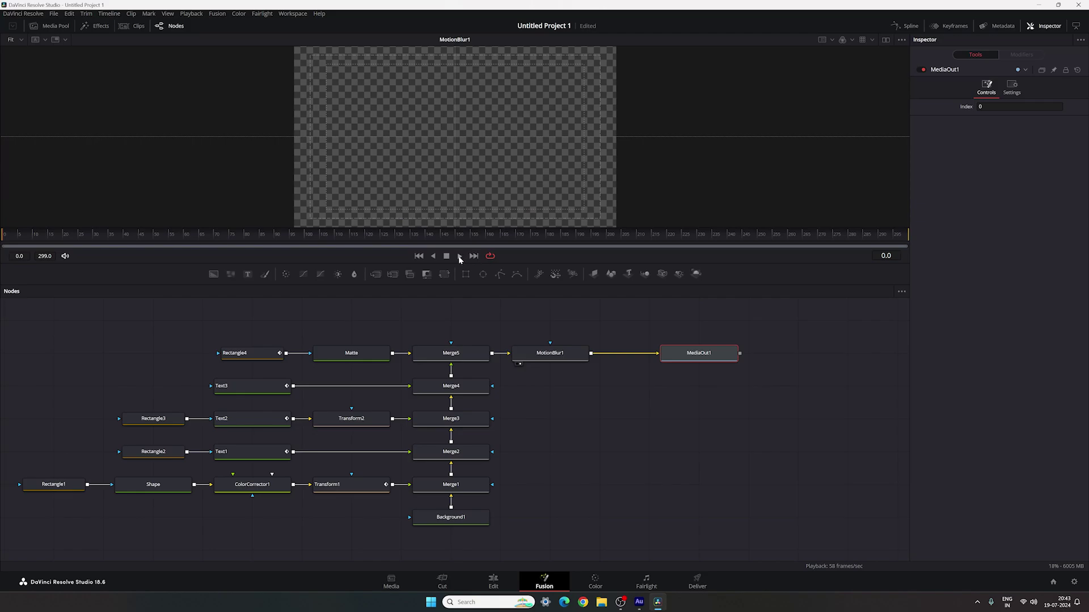
click(461, 256)
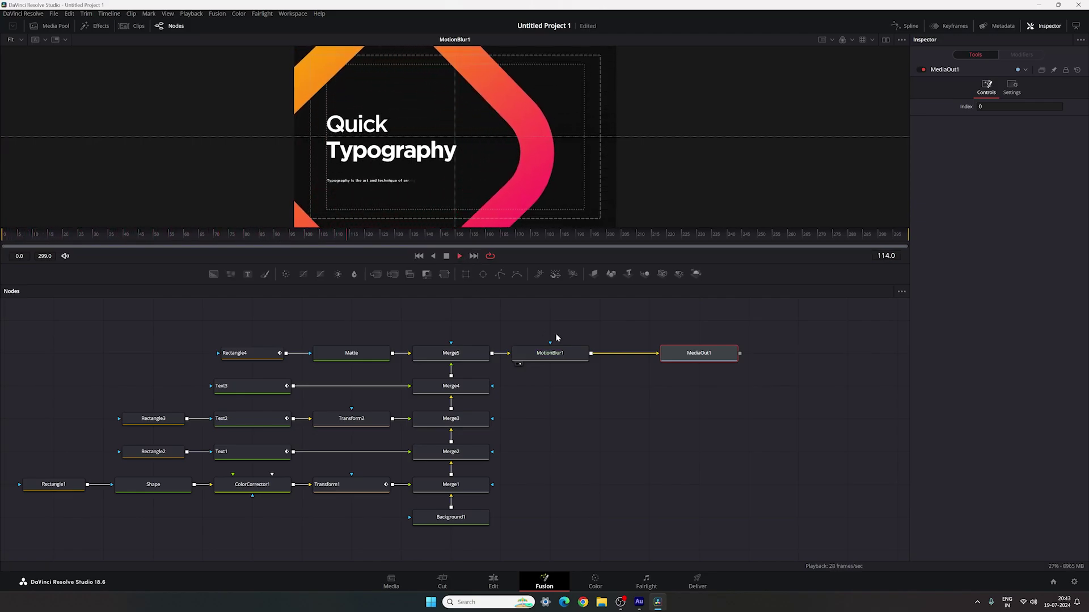
key(space)
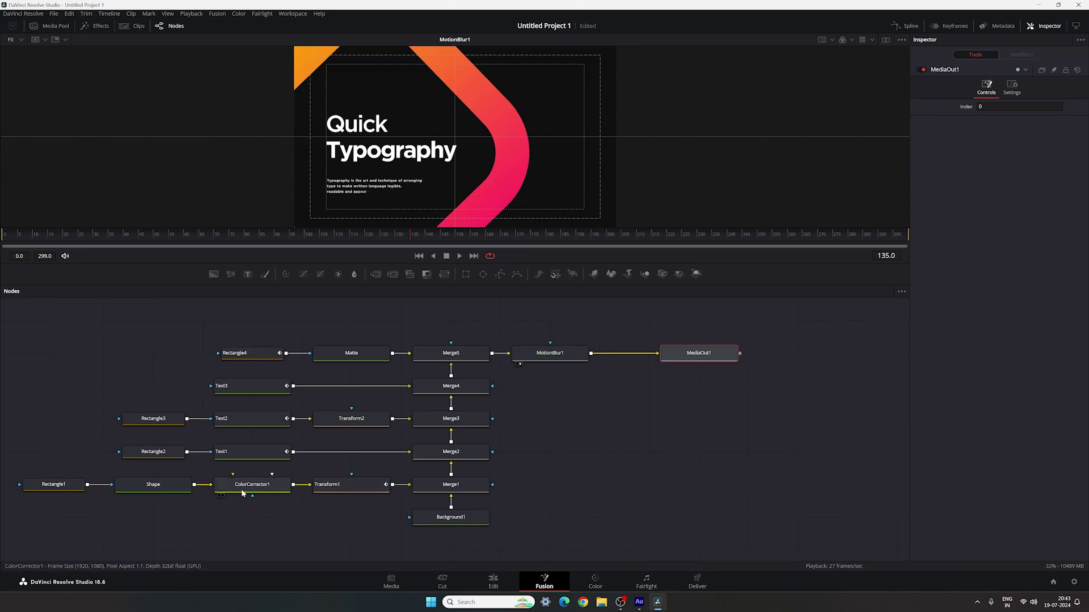
Recolor the gradient outline to pink and purple by setting ColorCorrector1's hue to 0.7
click(243, 488)
drag(1005, 242, 1024, 247)
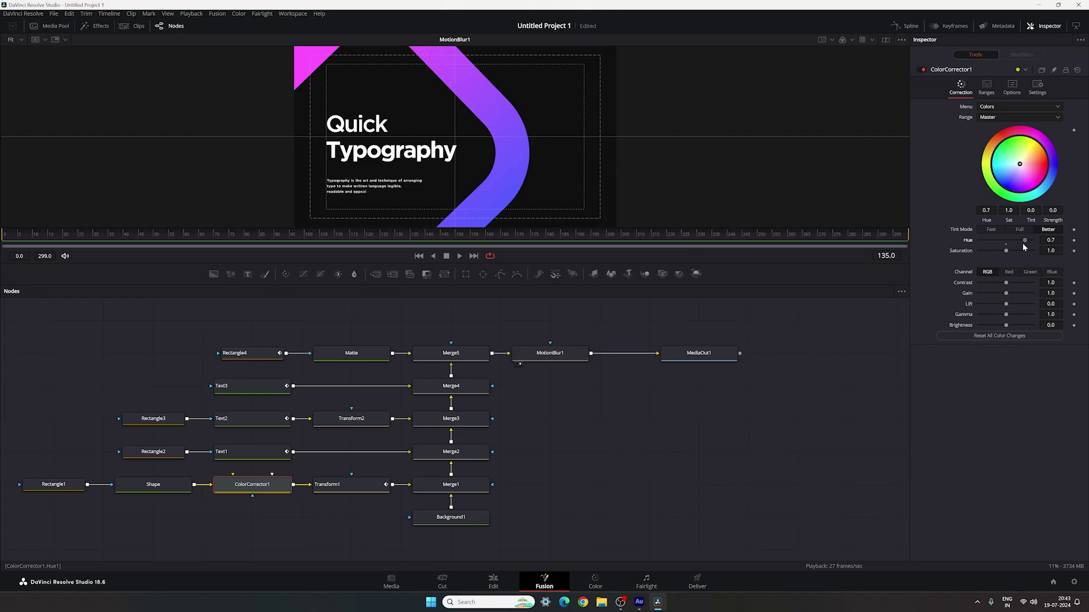
click(594, 425)
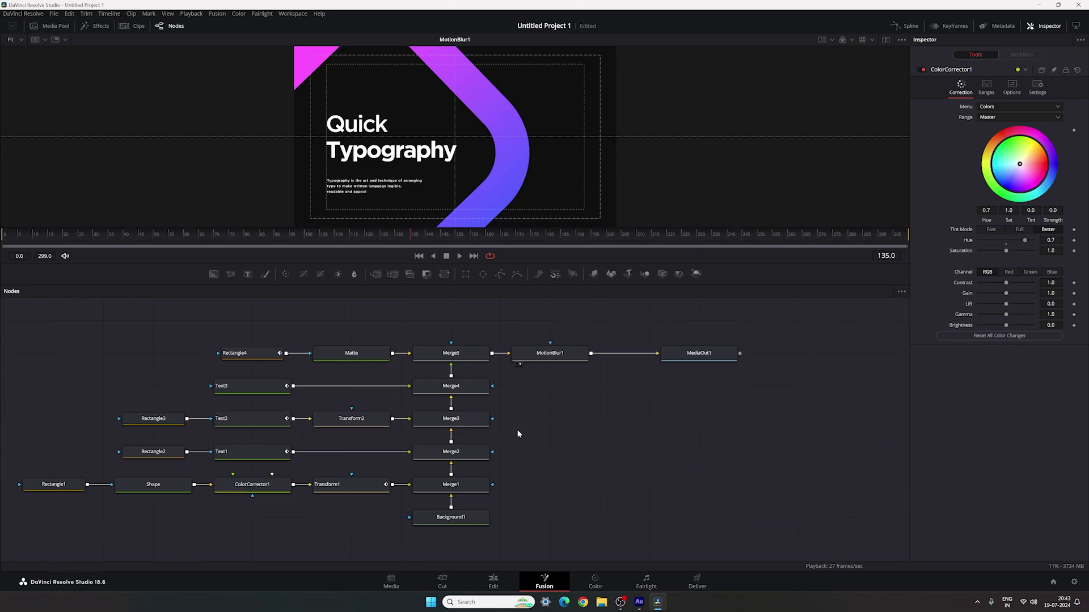
Select every node except MediaOut1 and save them as a settings file named Typography on the Desktop
drag(517, 434, 630, 425)
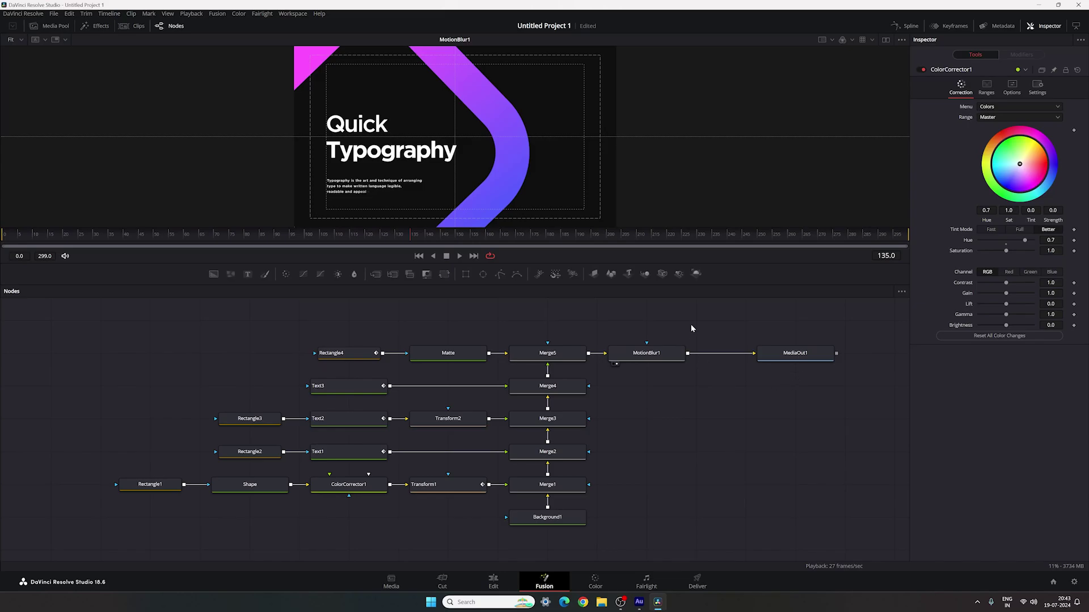
drag(701, 329, 90, 552)
right_click(645, 358)
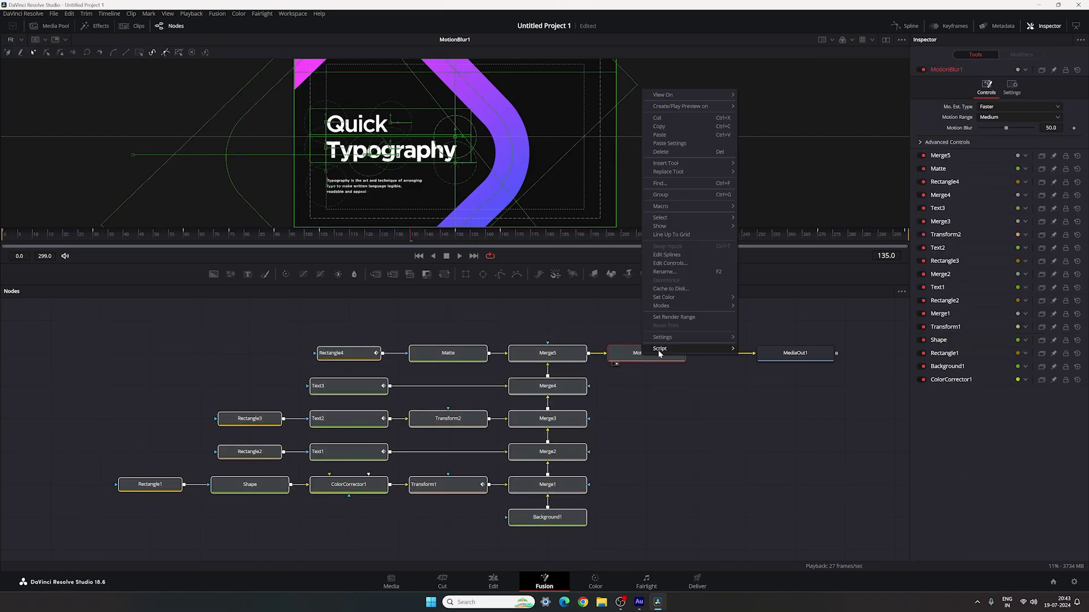
mouse_move(669, 339)
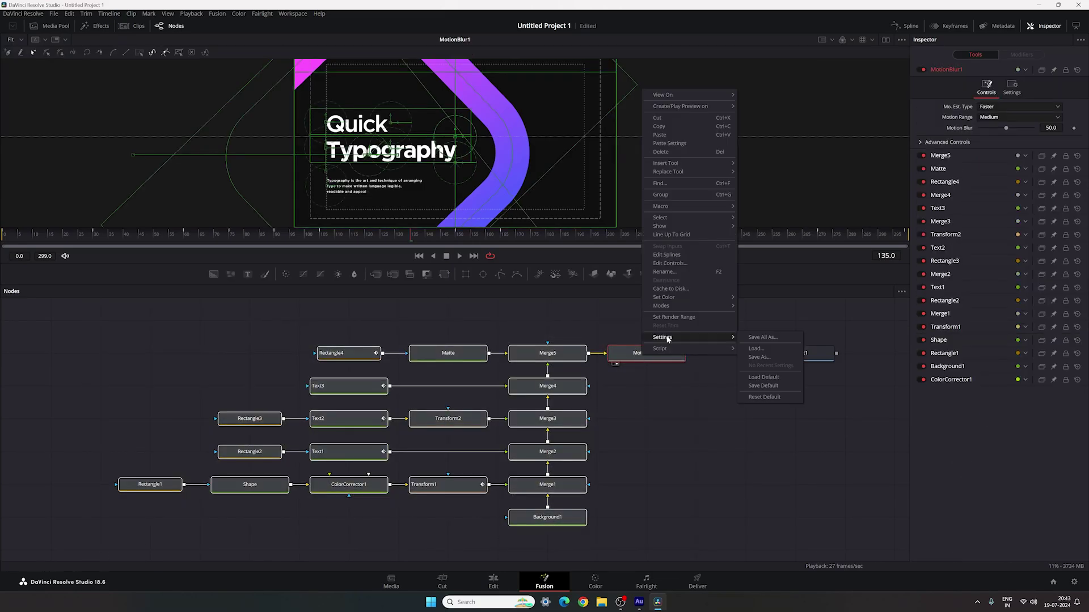
click(761, 358)
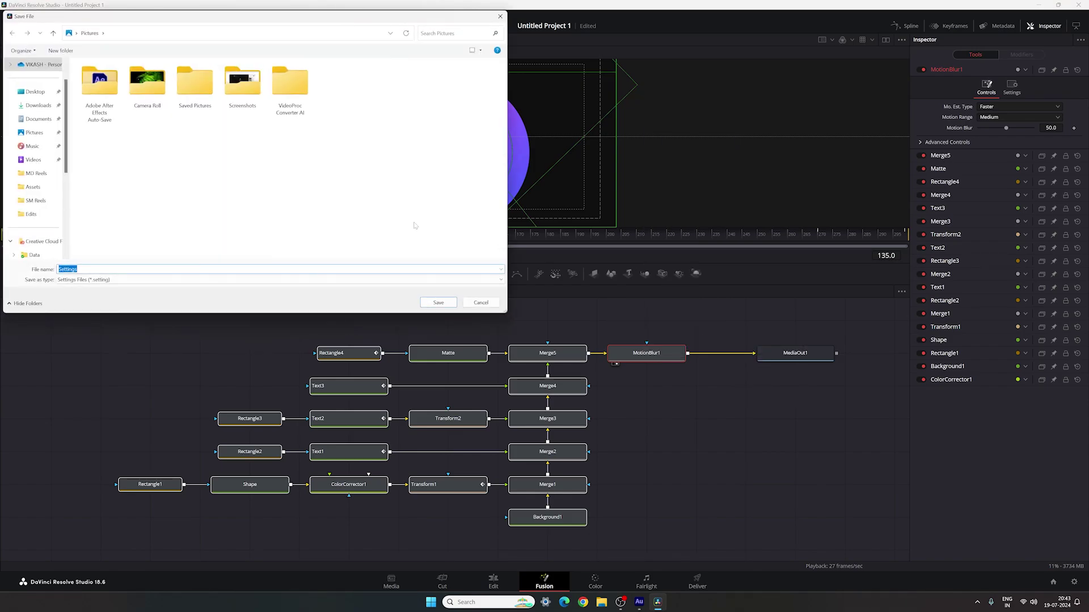
click(33, 92)
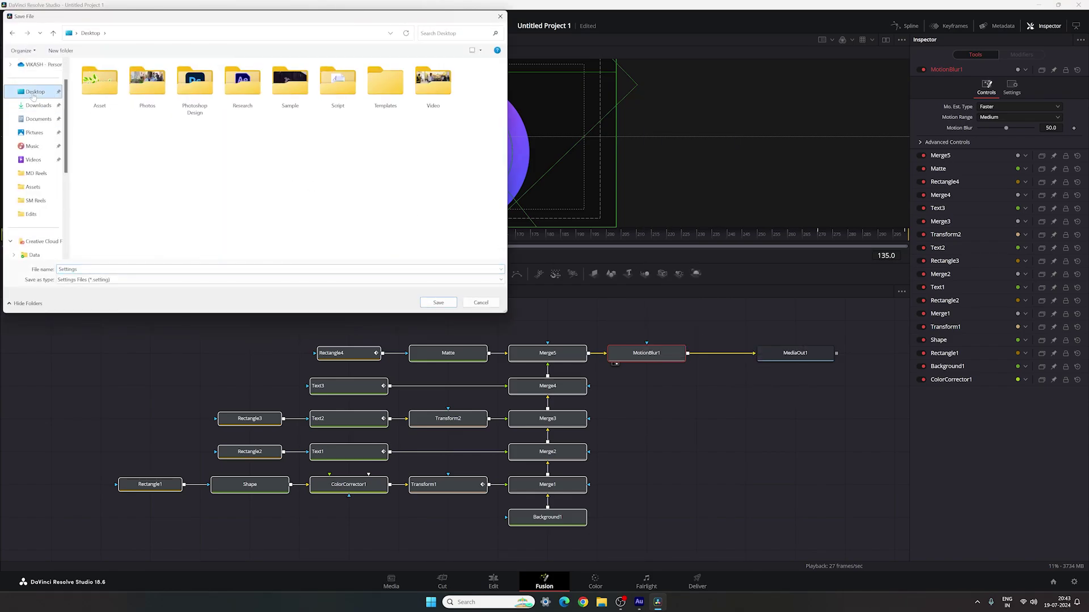
double_click(67, 269)
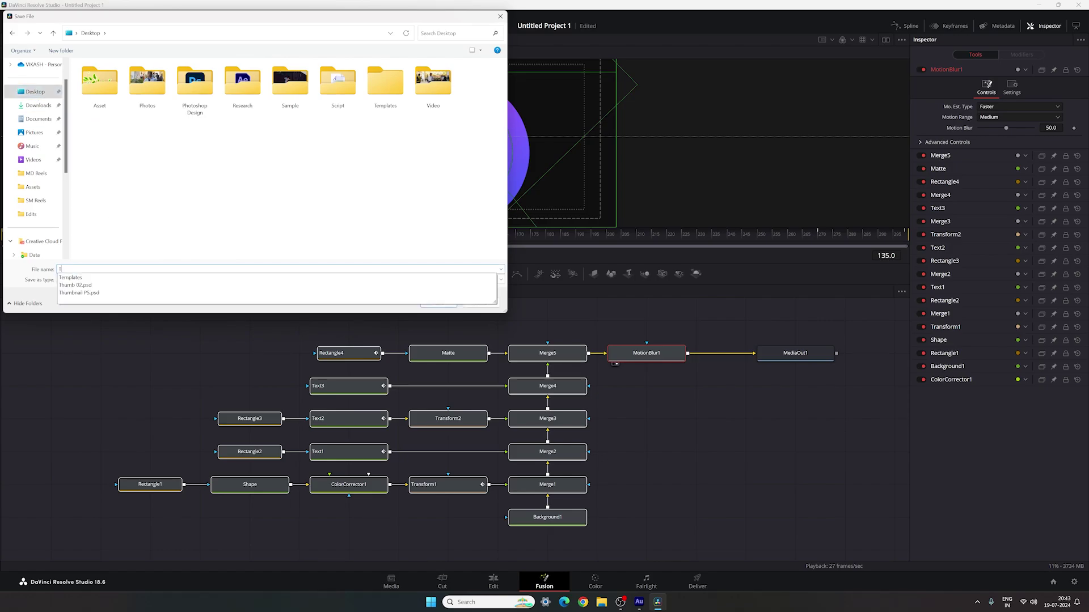
text(Typography)
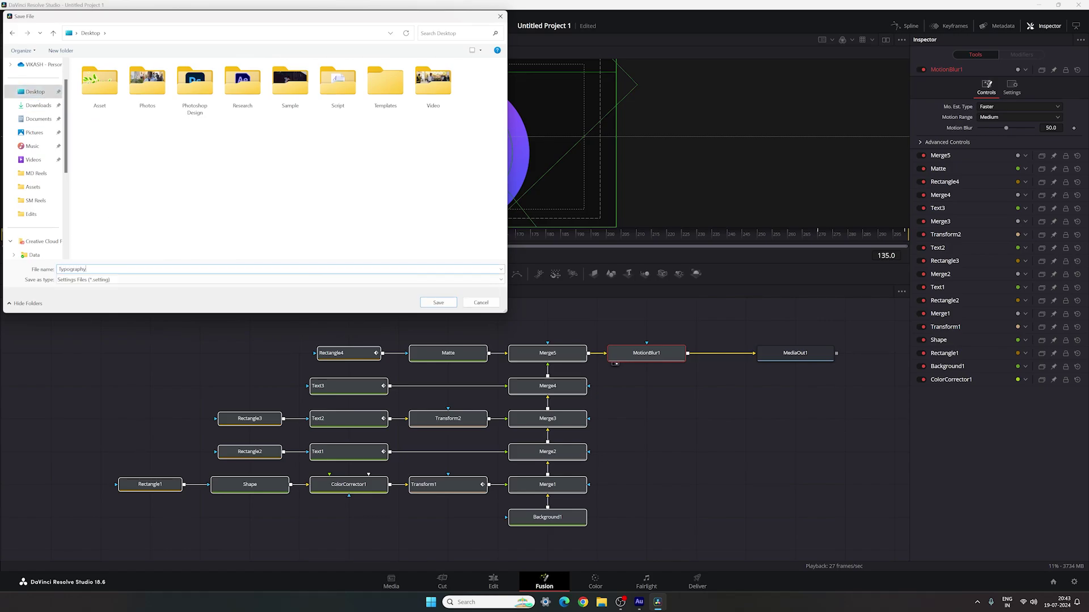
click(426, 300)
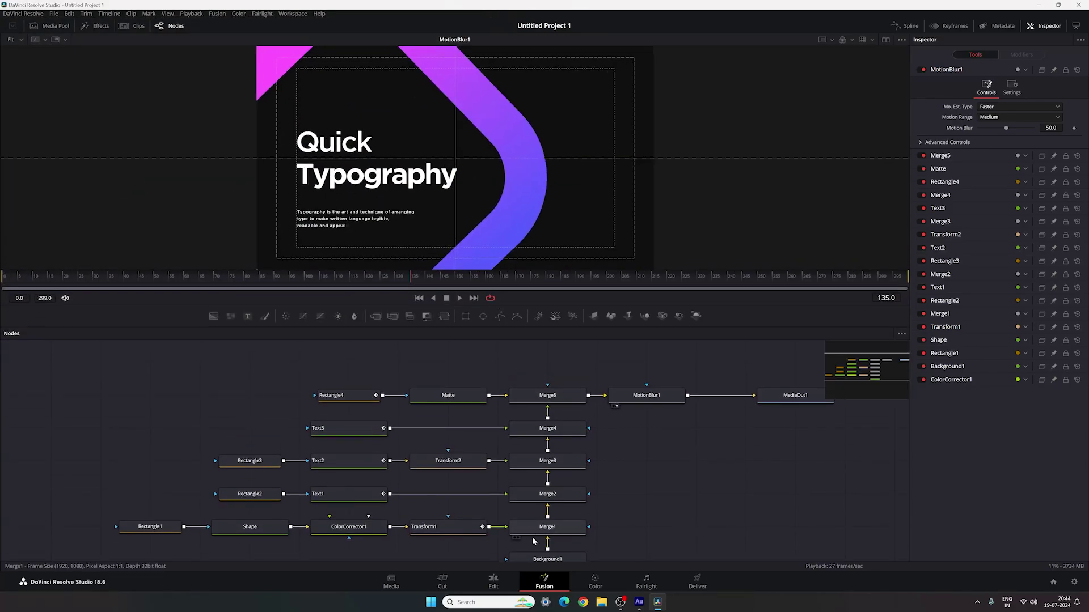
Play the title clip from the timeline start on the Edit page and move the playhead to the clip's end
click(493, 582)
key(Home)
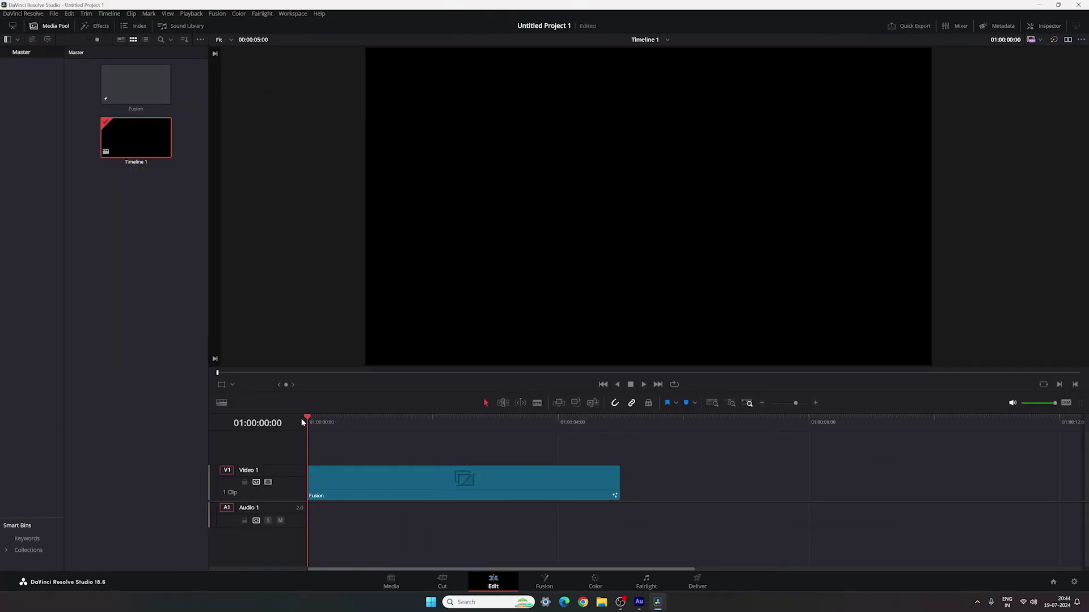
key(space)
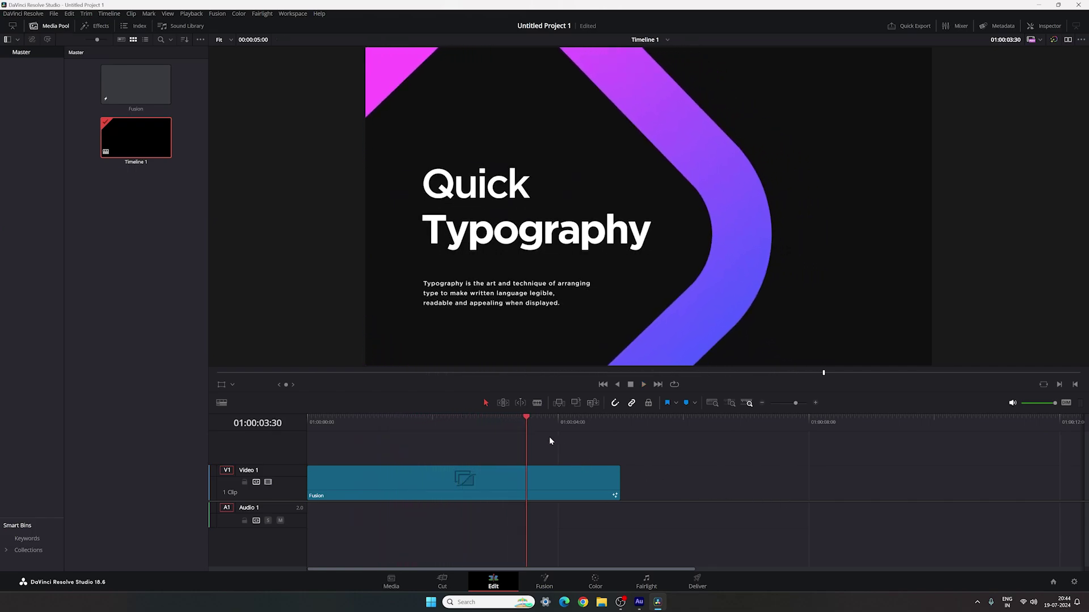
drag(494, 421, 617, 432)
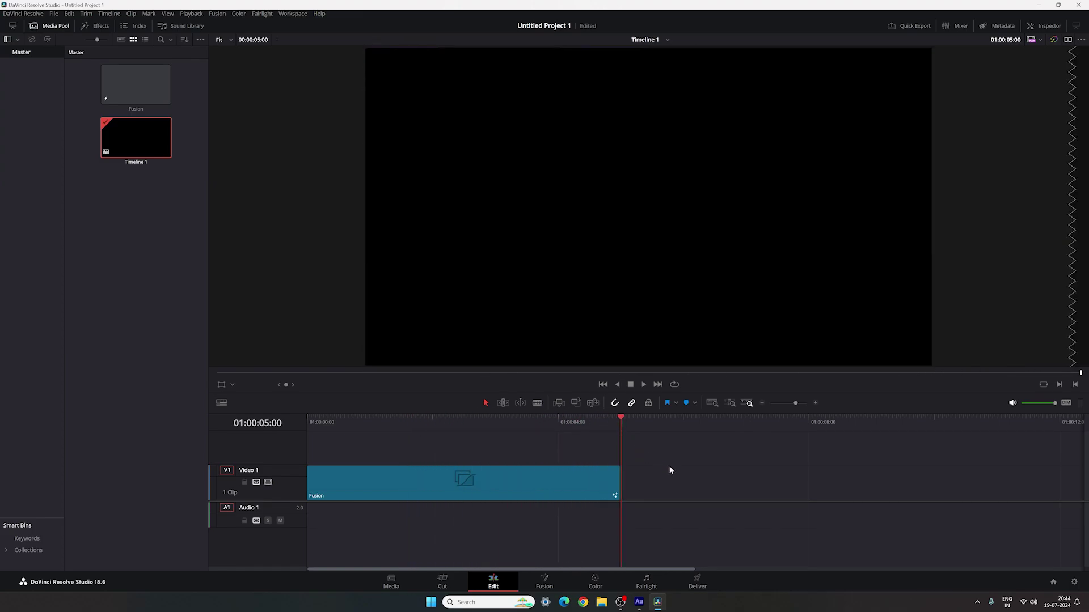
Create a 5-second, 60 fps Fusion composition named Fusion Composition 1 and place it after the first clip on Video 1
right_click(120, 226)
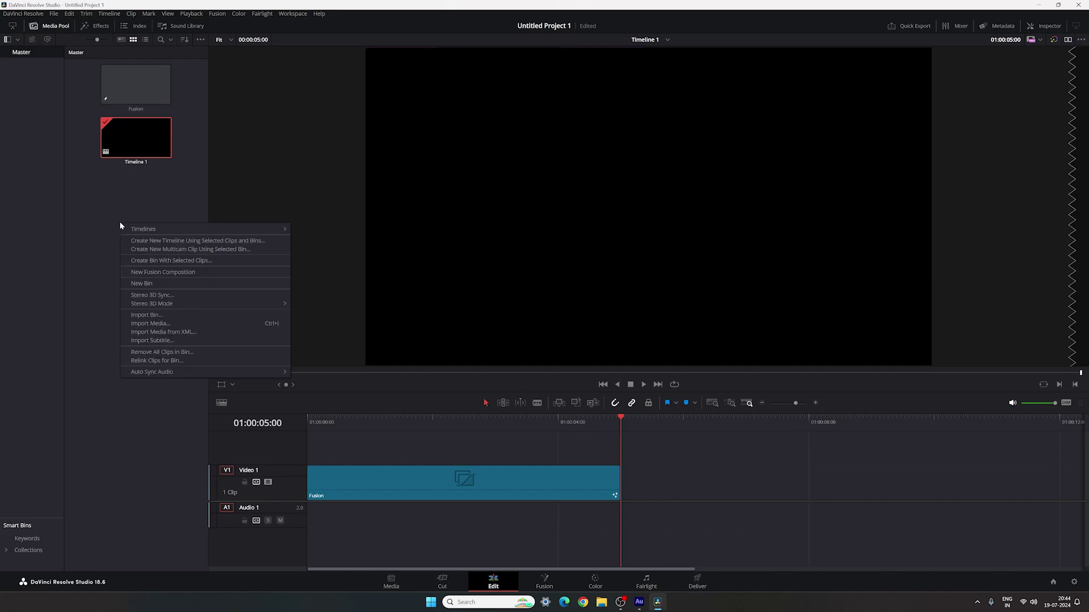
click(144, 272)
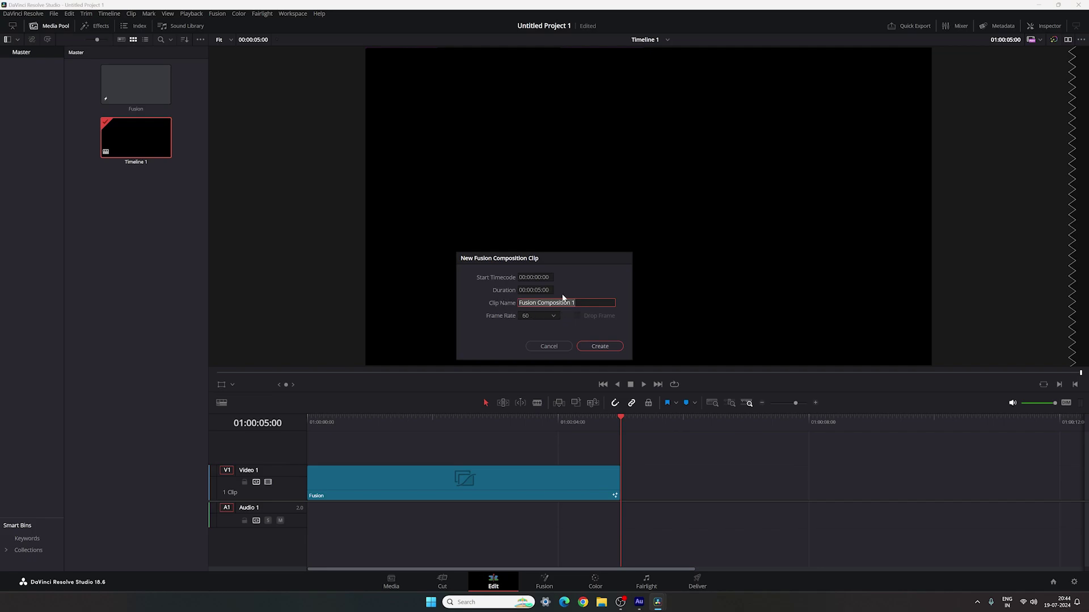
click(605, 346)
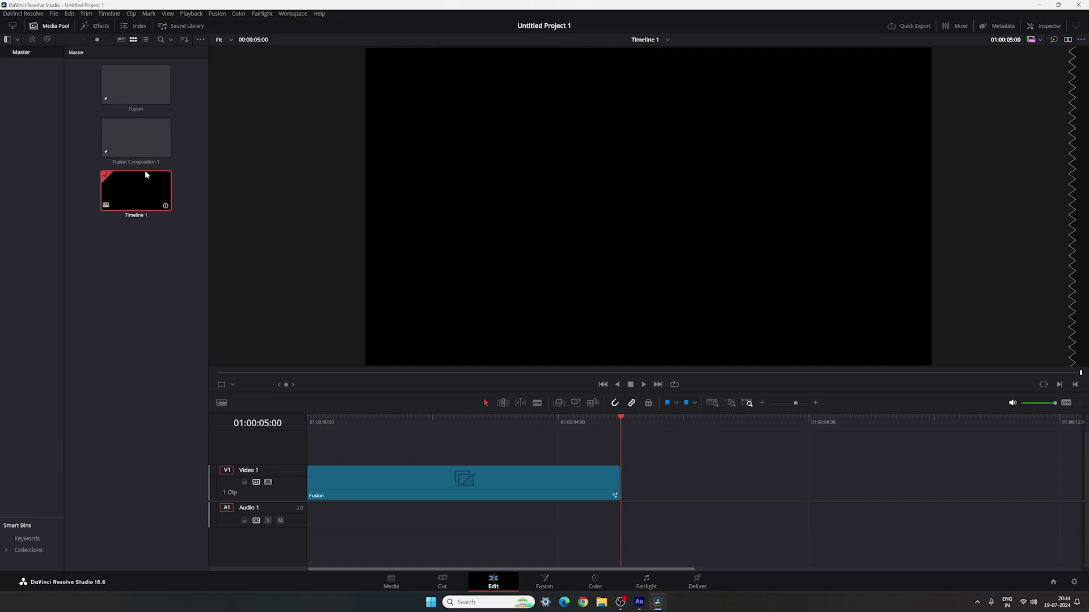
drag(135, 145, 729, 488)
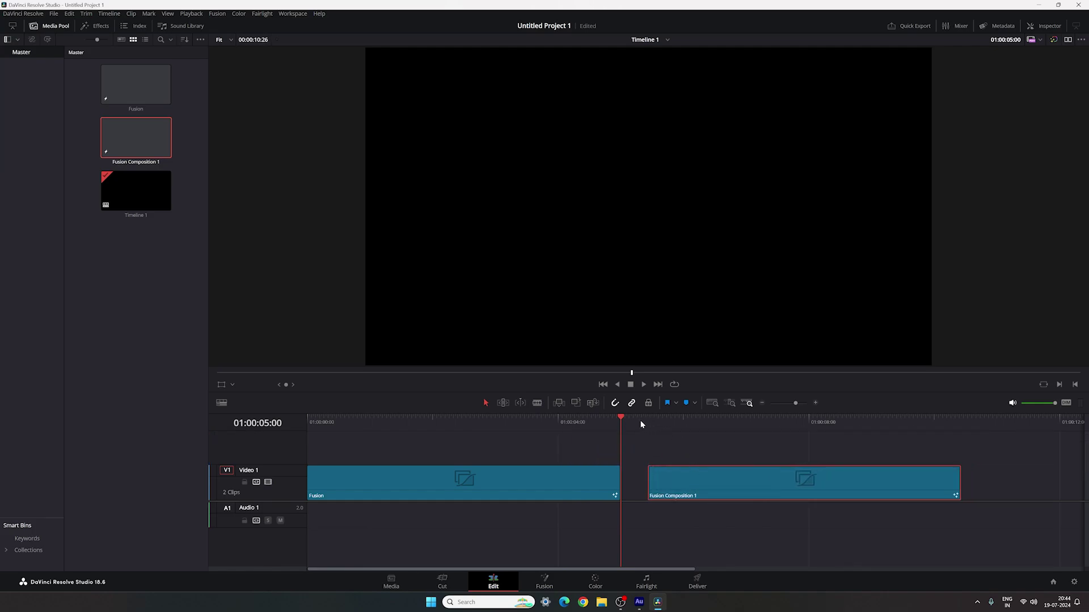
Open Fusion Composition 1 on the Fusion page and load Typography.setting from the Desktop, feeding MotionBlur1 into MediaOut1
drag(641, 420, 769, 432)
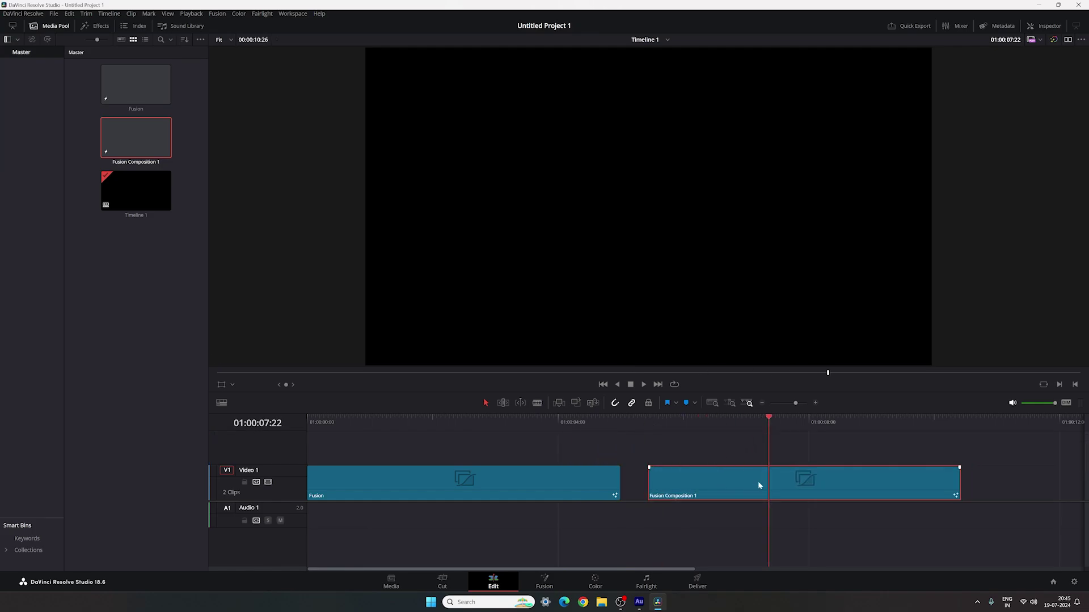
click(546, 584)
drag(404, 421, 833, 425)
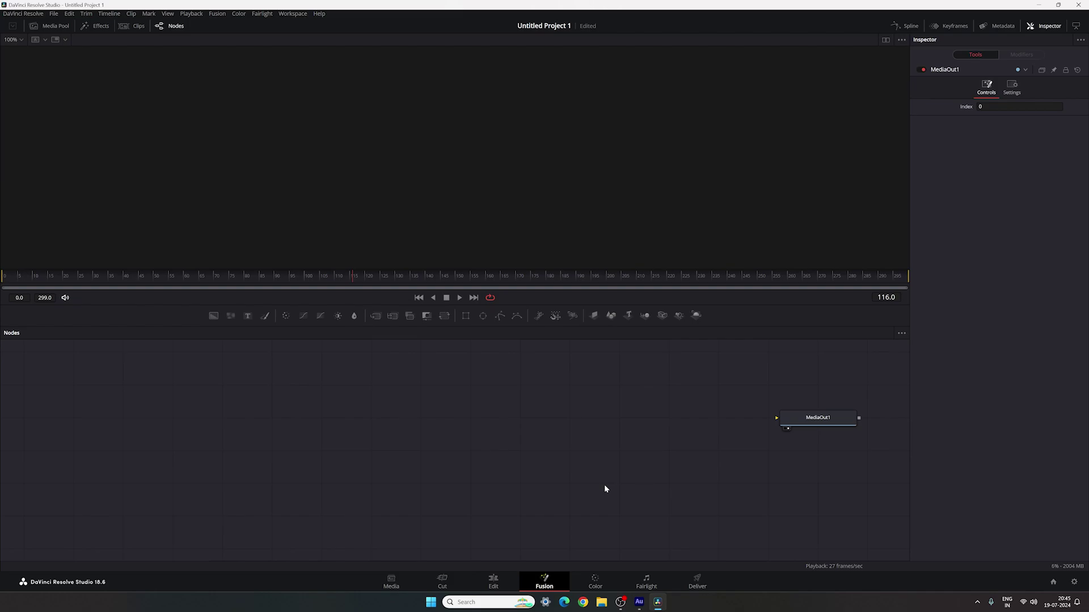
click(602, 602)
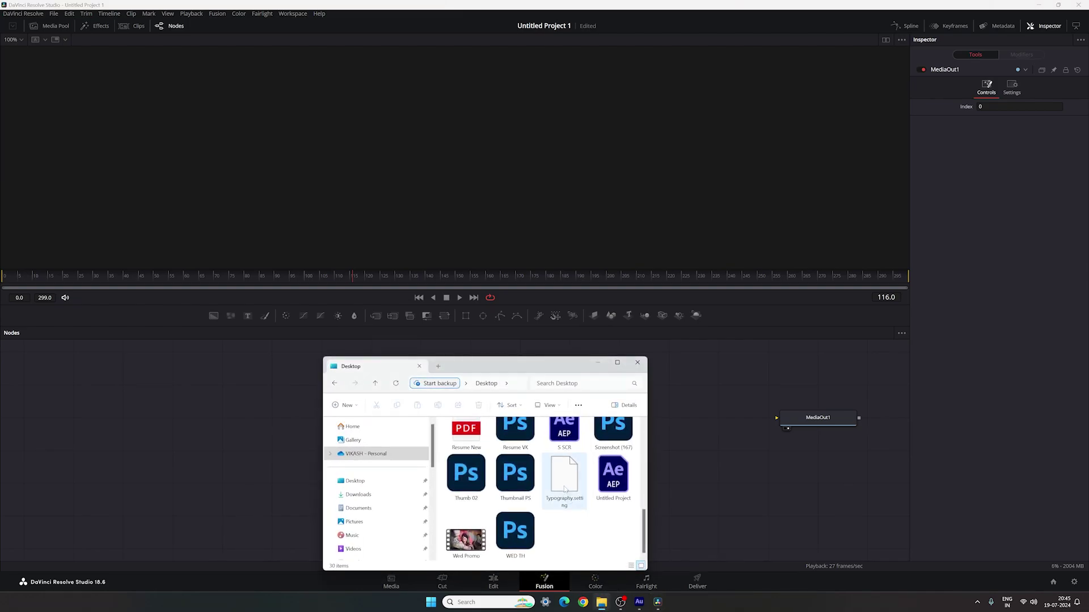
drag(564, 488, 778, 418)
click(597, 363)
key(ctrl+a)
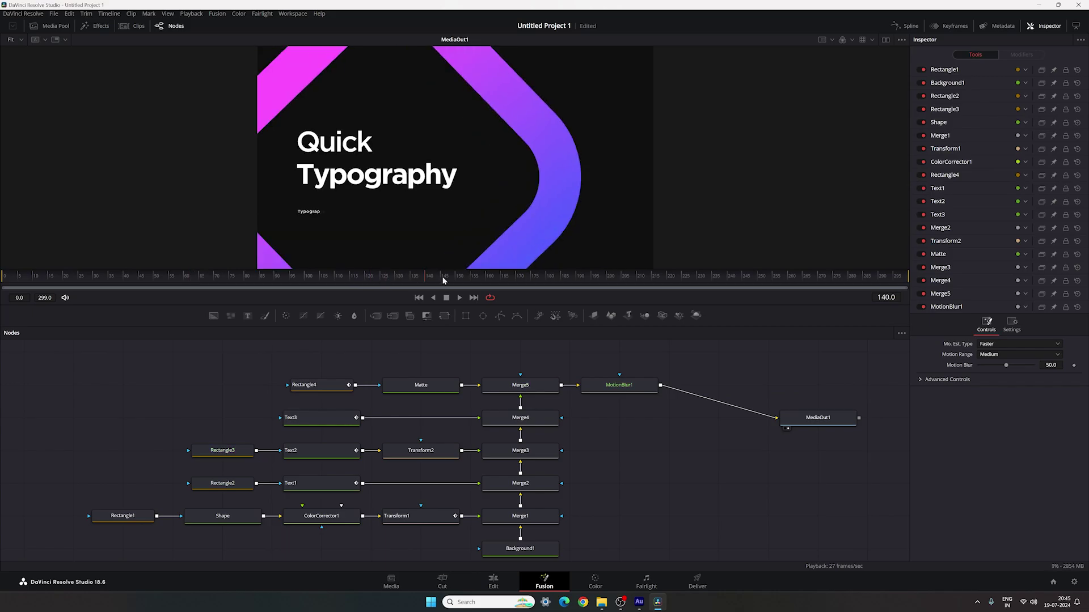
scroll(373, 472, down, 1)
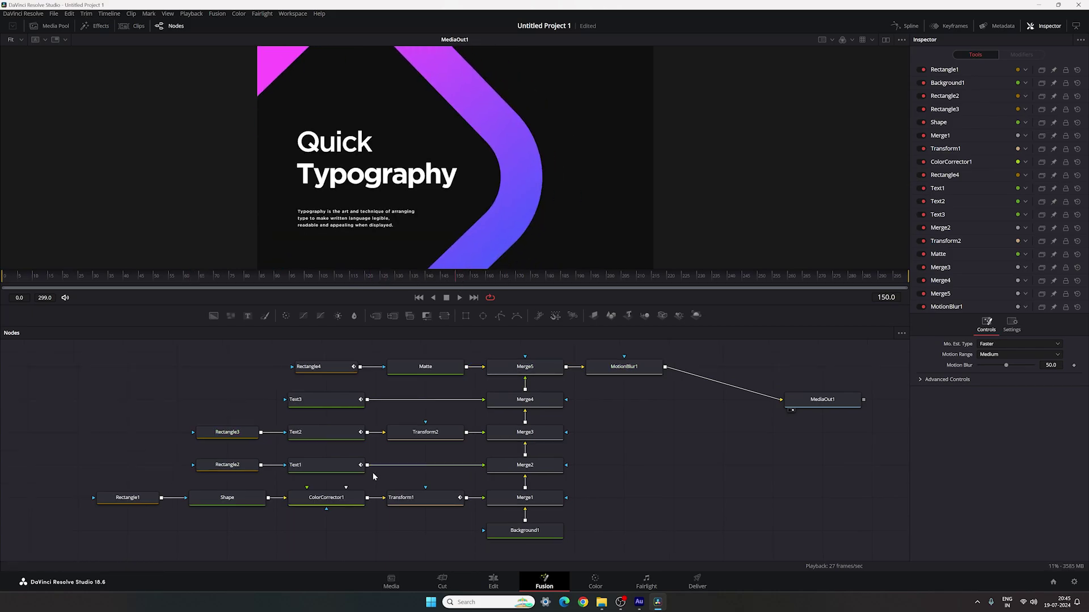
Change the title text to Skyline in Text1 and Motions in Text2, and set ColorCorrector1's hue to 0.0
click(326, 465)
text(Skyline)
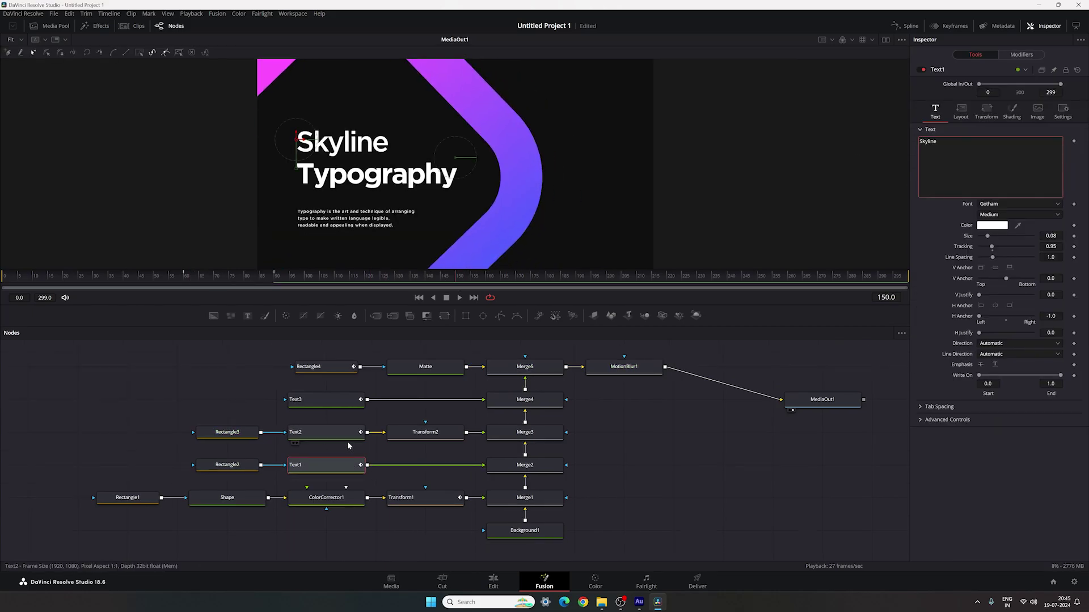
click(340, 434)
text(Motions)
click(326, 498)
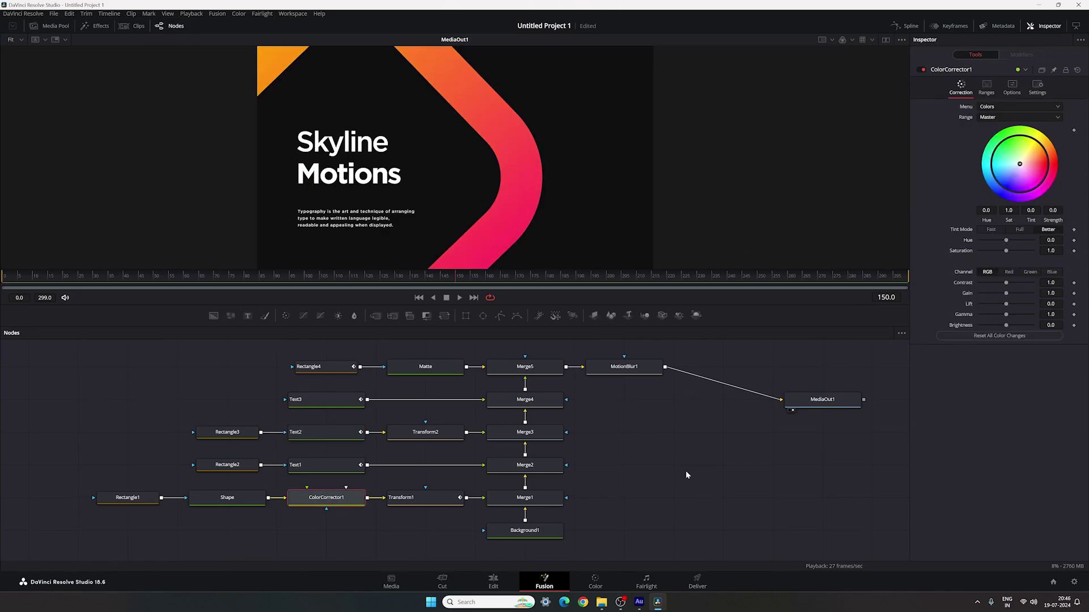
Replace Text3's paragraph with three lines: "Subscribe for such an amazing content / like this and learn interesting design idea / for absolutely free."
click(327, 399)
text(Subscribe for such an amazing content)
key(Return)
text(like this and learn )
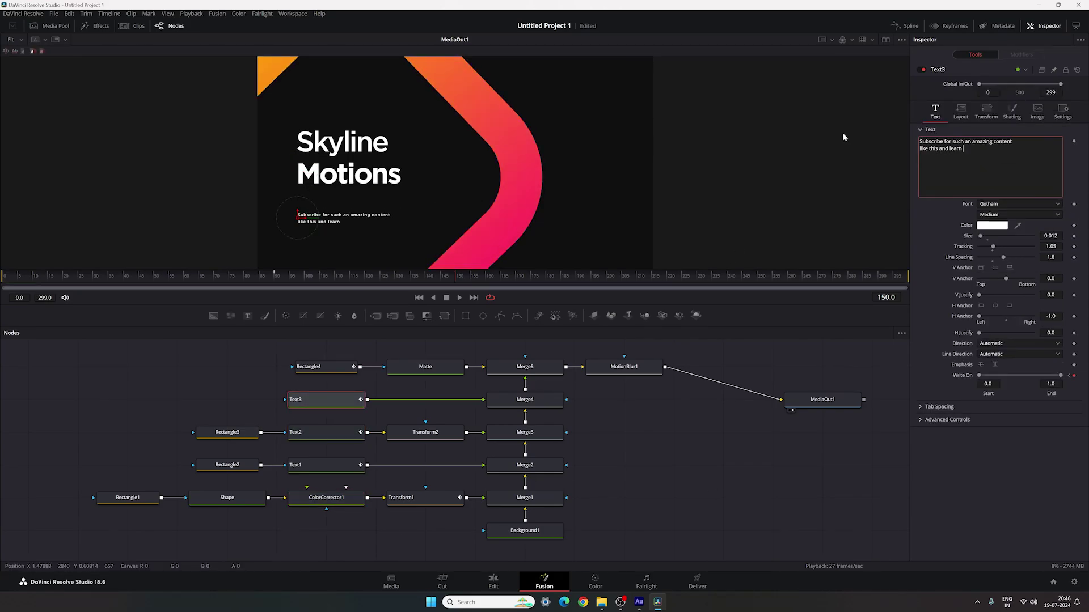
text(interesting design idea)
key(Return)
text(for absolutely free.)
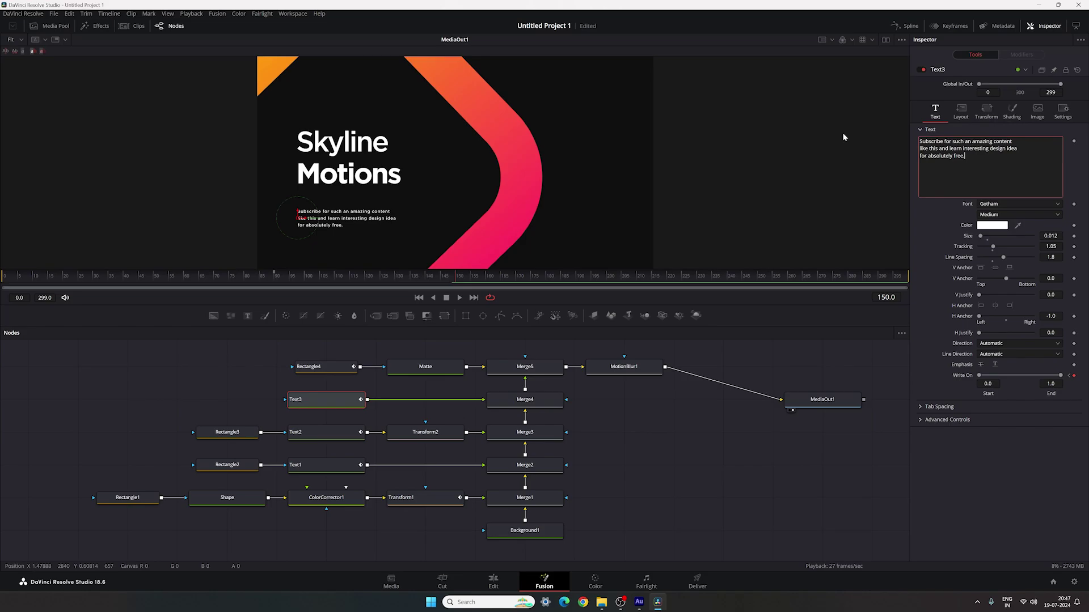
click(714, 441)
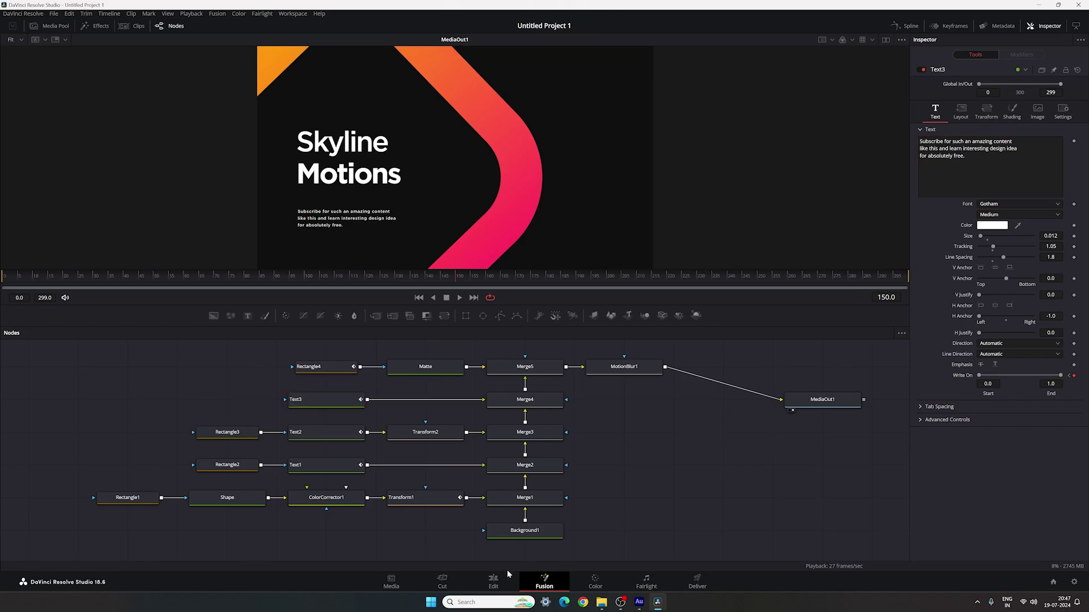
Move Fusion Composition 1 against the end of the first clip on the Edit page's timeline and scrub through its opening
click(493, 582)
drag(713, 473, 688, 476)
click(646, 424)
drag(650, 425, 703, 452)
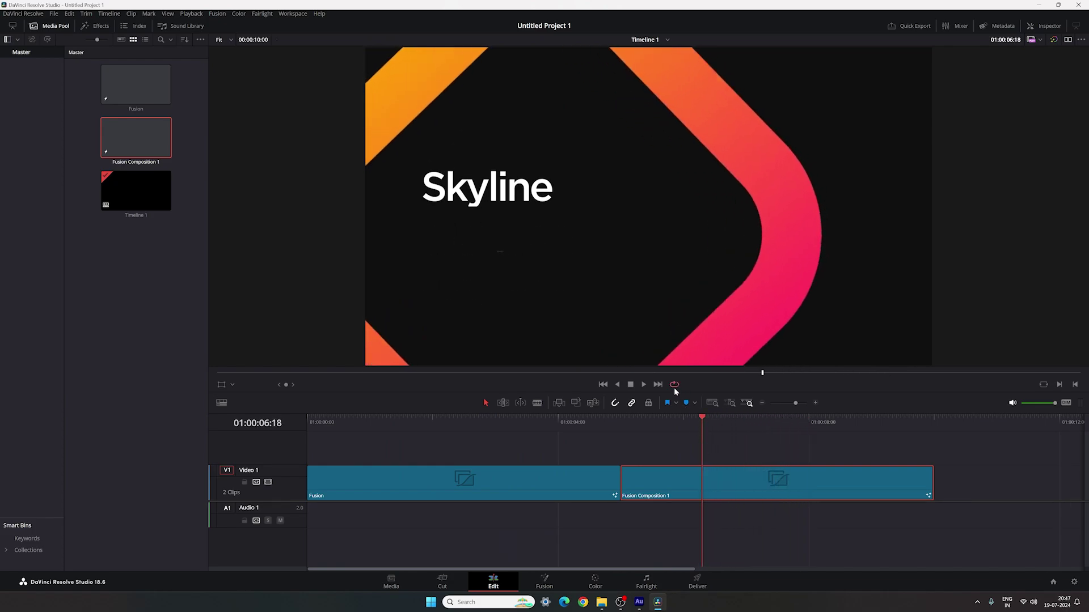
Play both title clips in full screen from the start of the timeline
drag(669, 420, 307, 404)
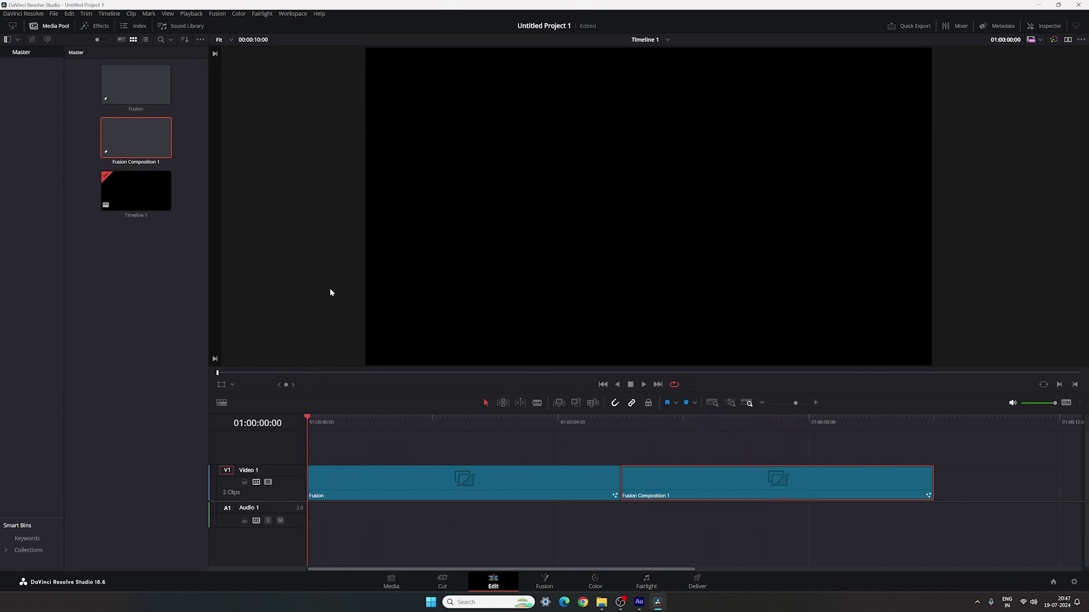
key(ctrl+f)
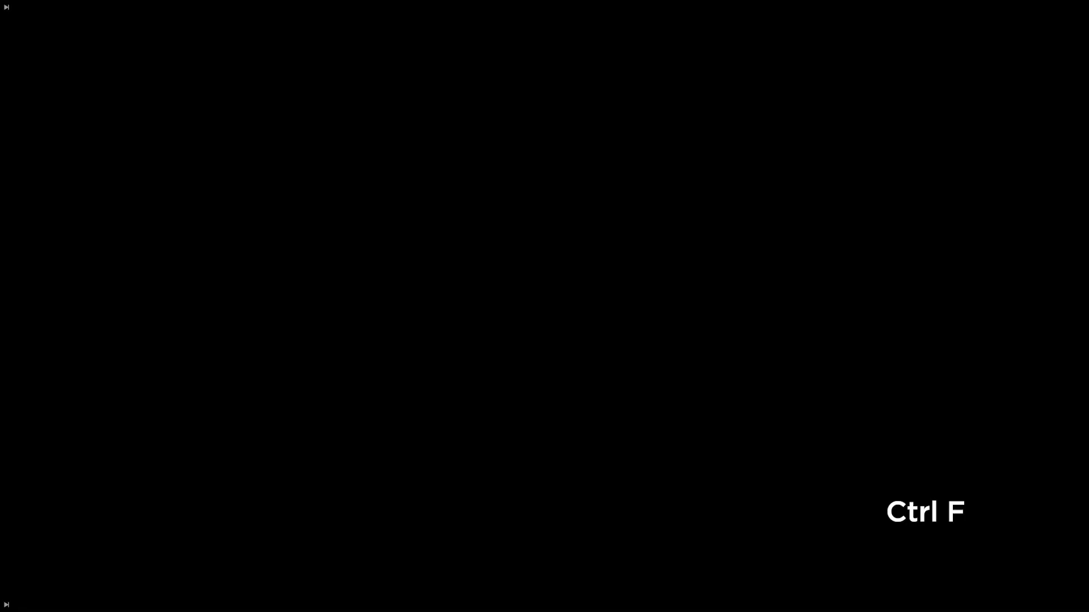
click(539, 563)
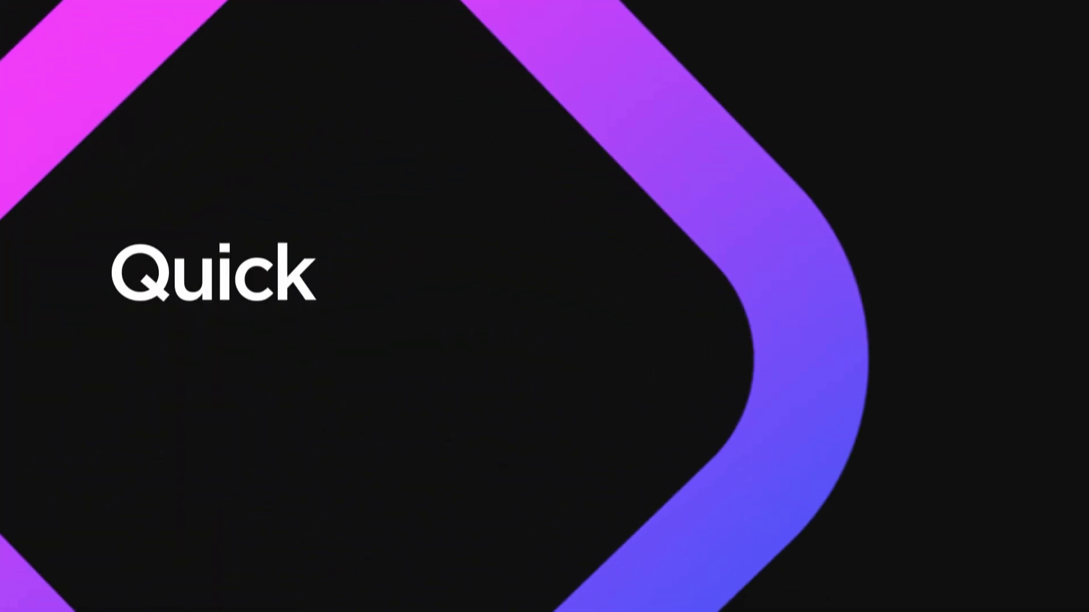